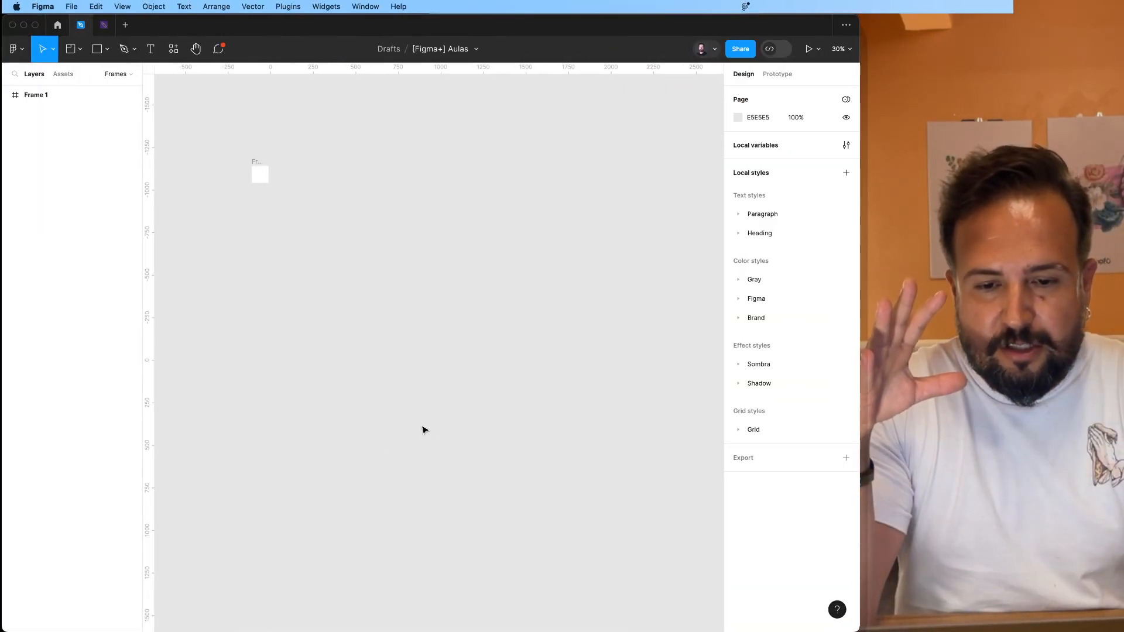
scroll(402, 310, "up", 2)
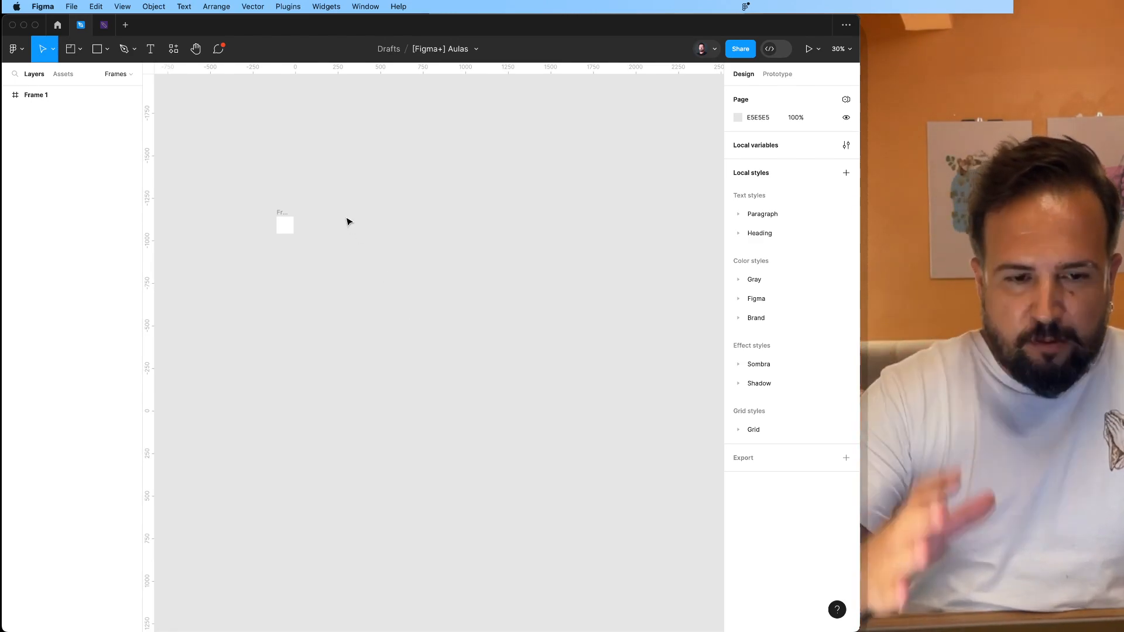
left_click(81, 50)
left_click(91, 78)
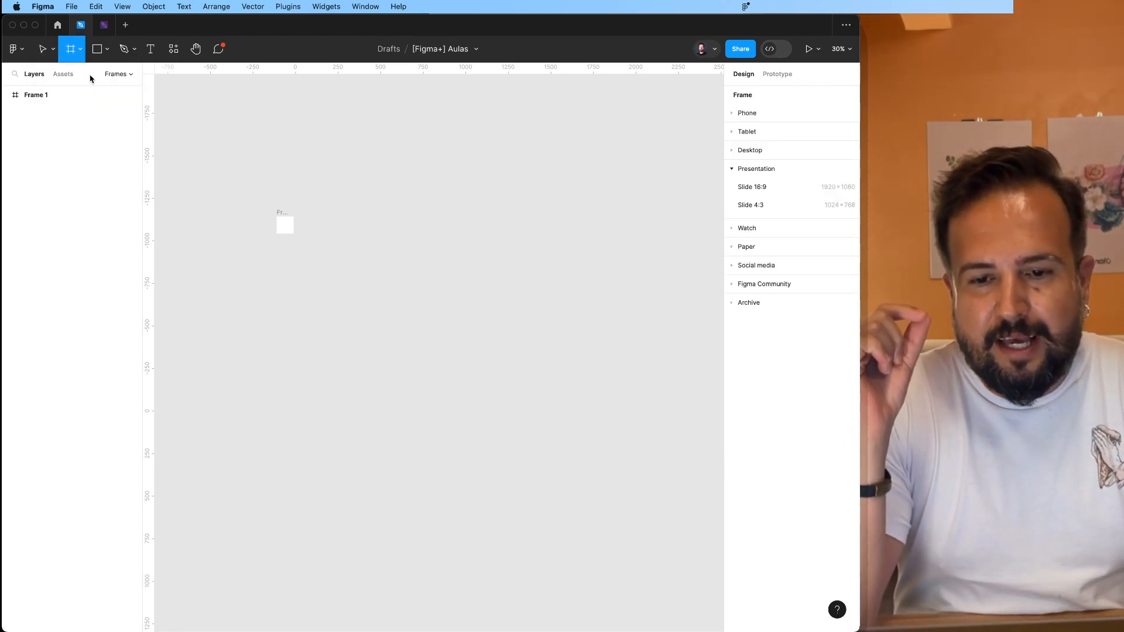
left_click(81, 50)
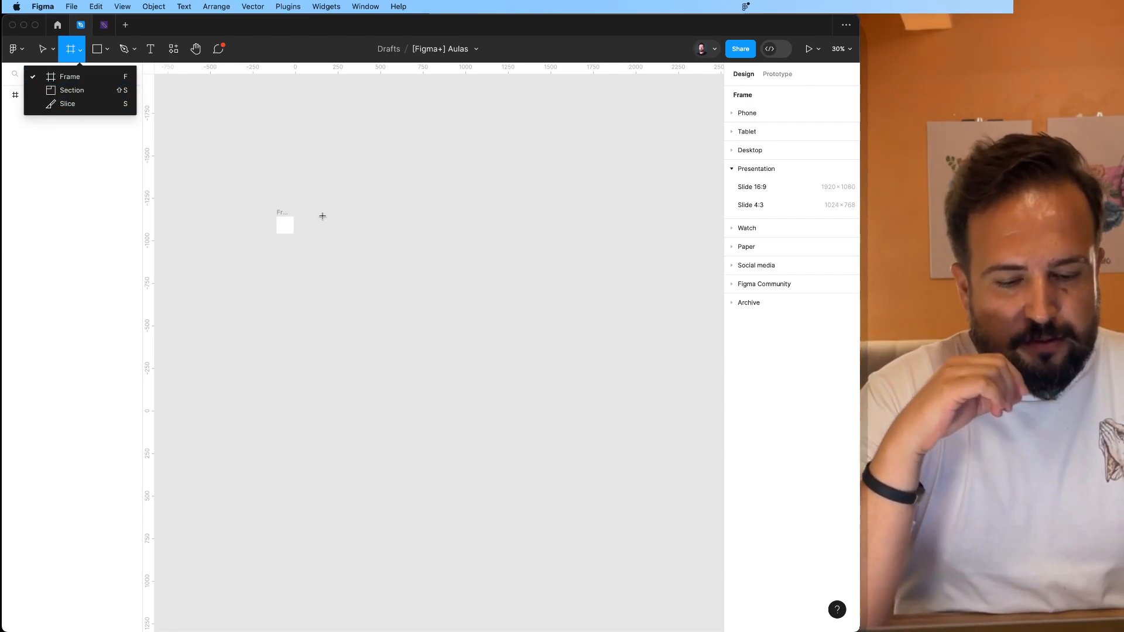
key("v")
left_click(339, 238)
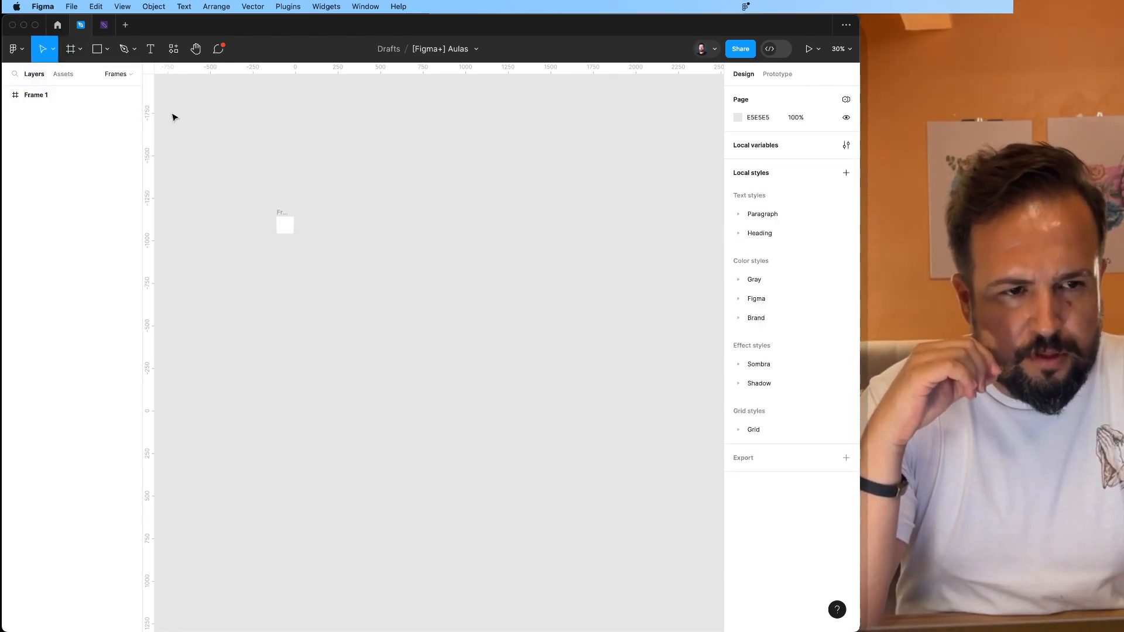
Add a phone frame from the iPhone 13 mini preset, collapsing the Presentation presets and expanding the Phone ones.
left_click(82, 50)
left_click(102, 78)
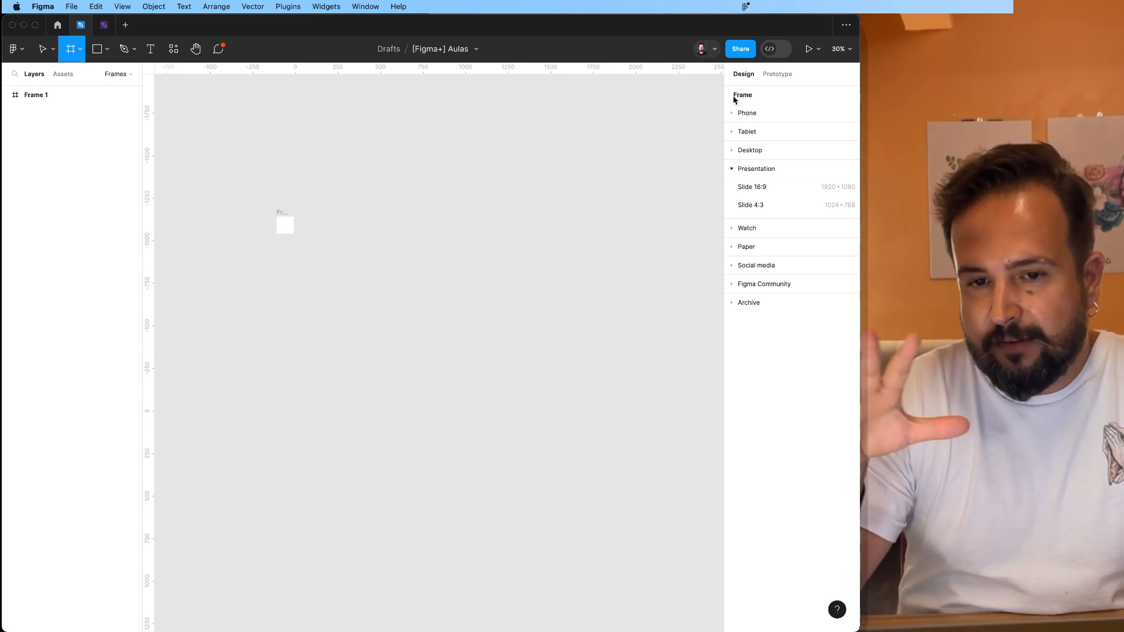
left_click(733, 170)
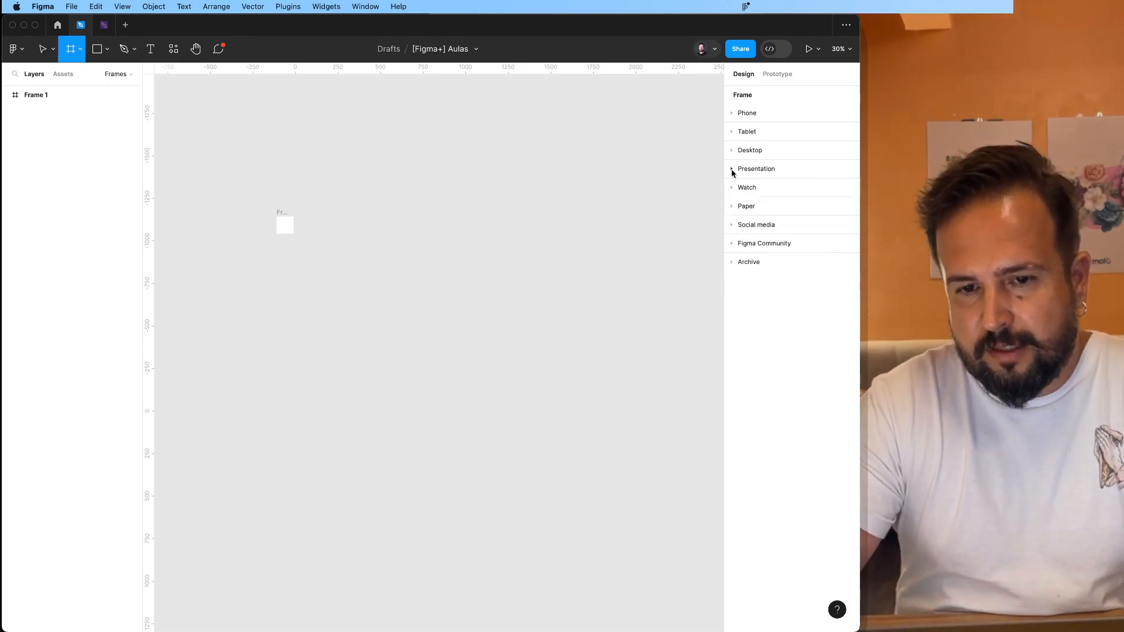
left_click(733, 114)
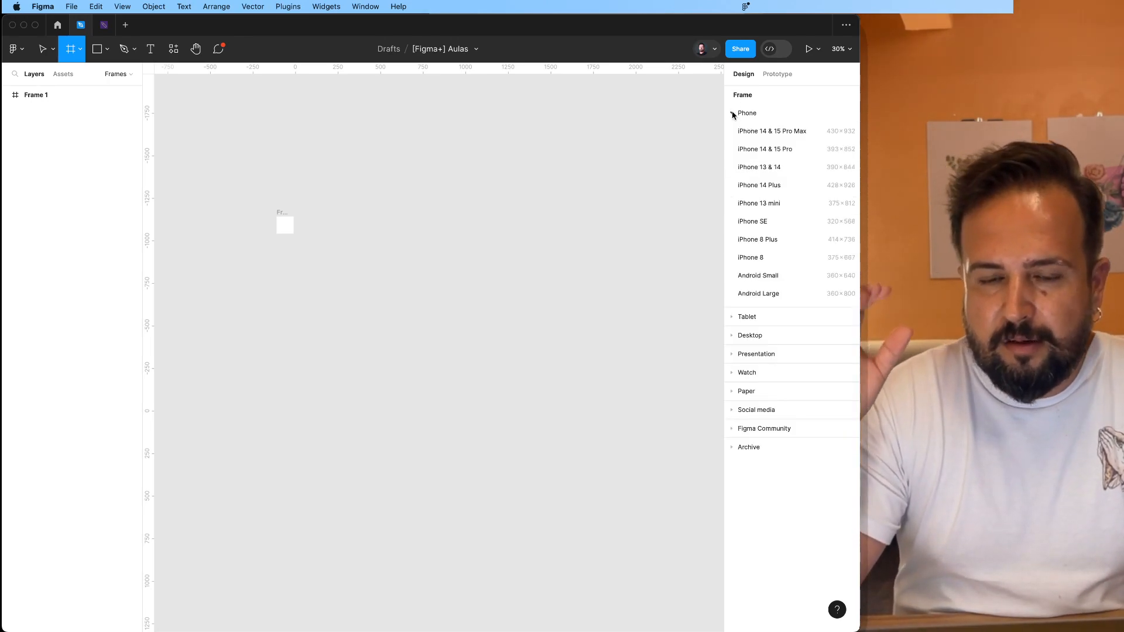
left_click(748, 204)
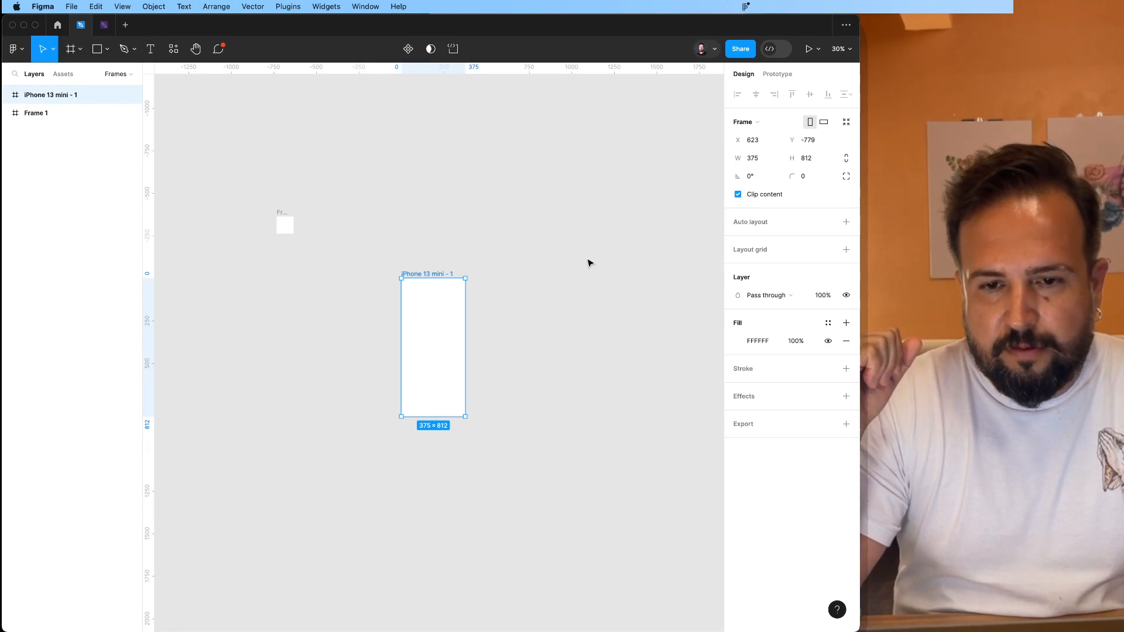
left_click(779, 74)
left_click(742, 70)
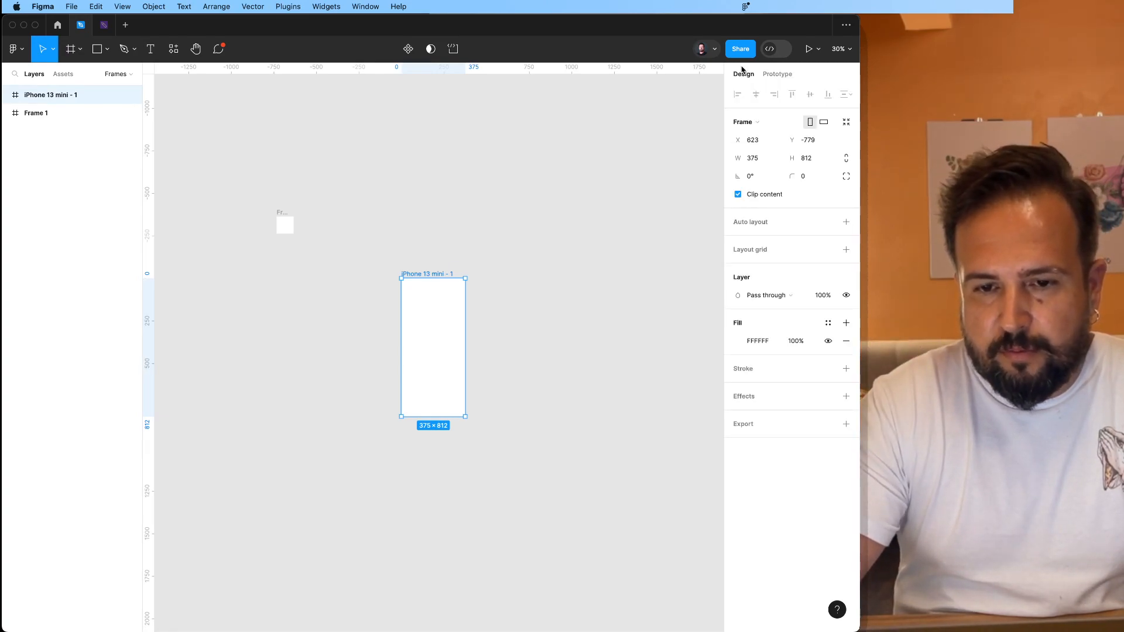
Add two more frames from the Android Small and Android Large phone presets.
key("f")
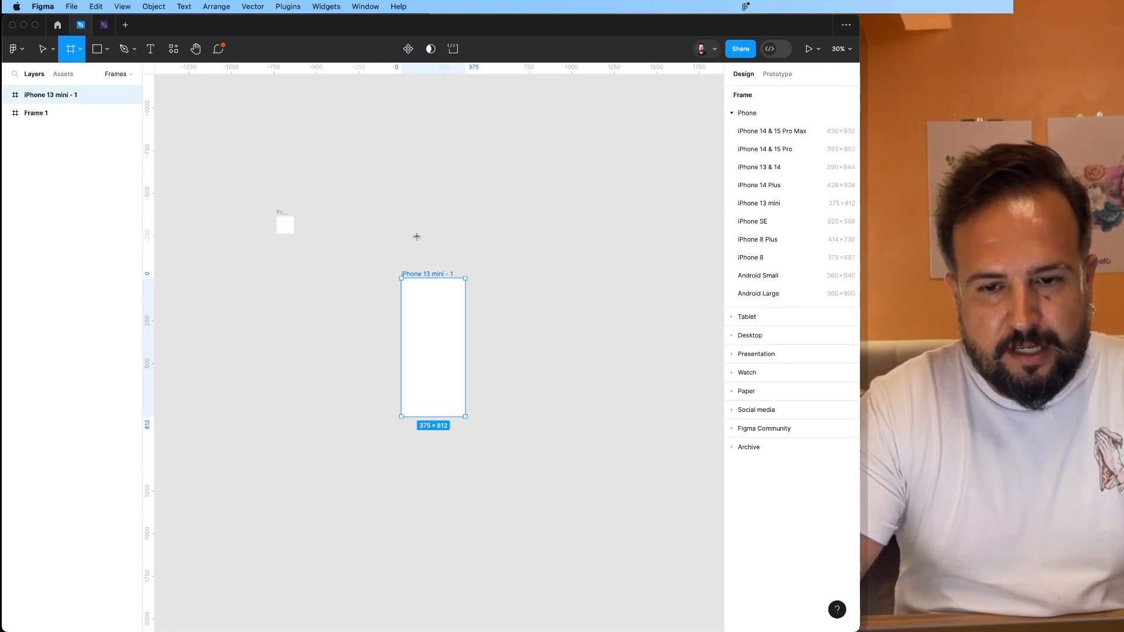
left_click(767, 276)
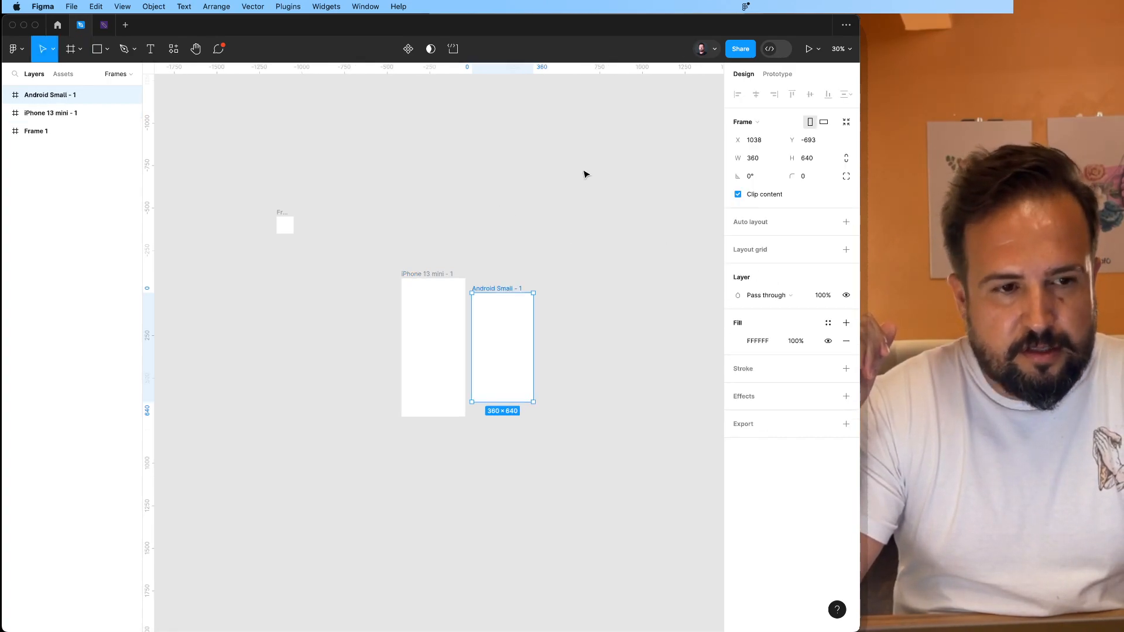
left_click(72, 51)
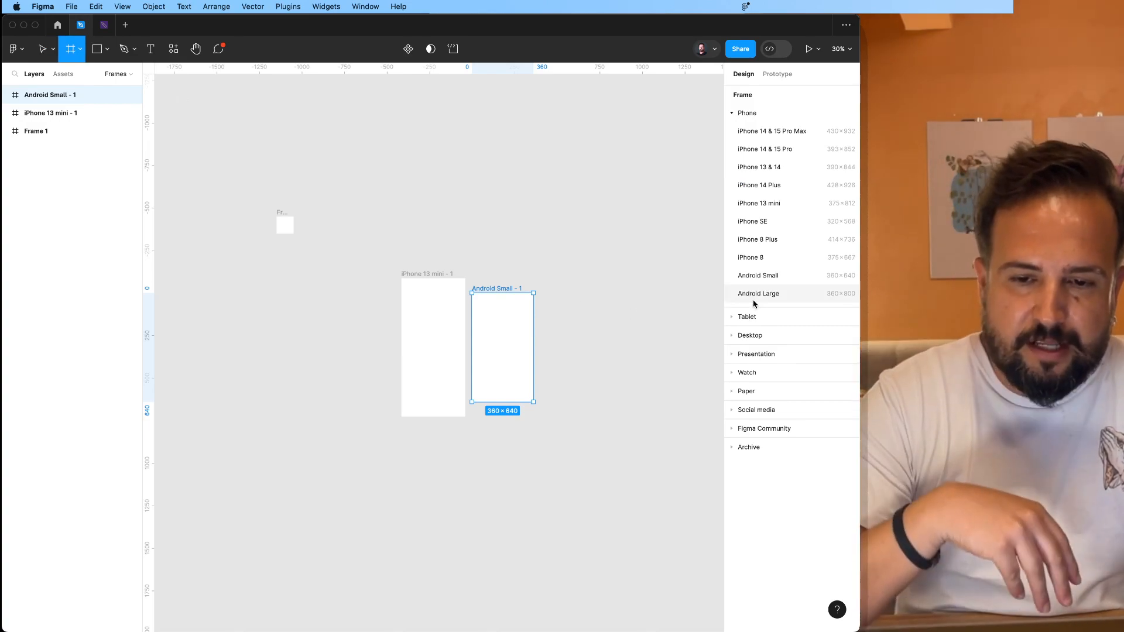
left_click(754, 302)
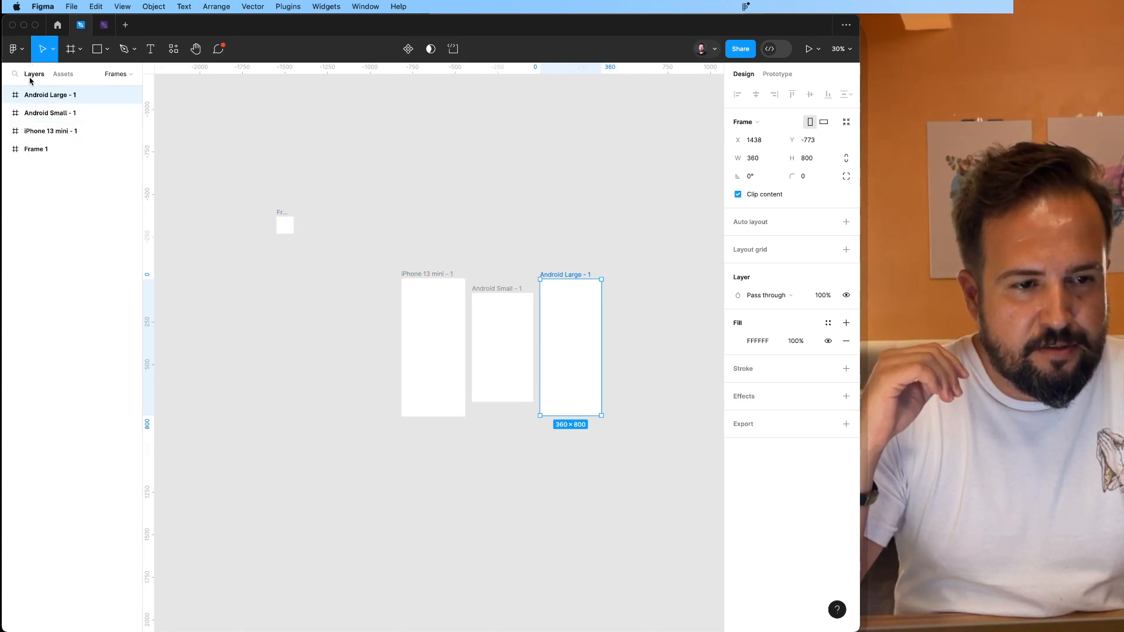
Move the small square Frame 1 closer to the iPhone 13 mini frame, to about X 202, Y -879.
left_click(43, 151)
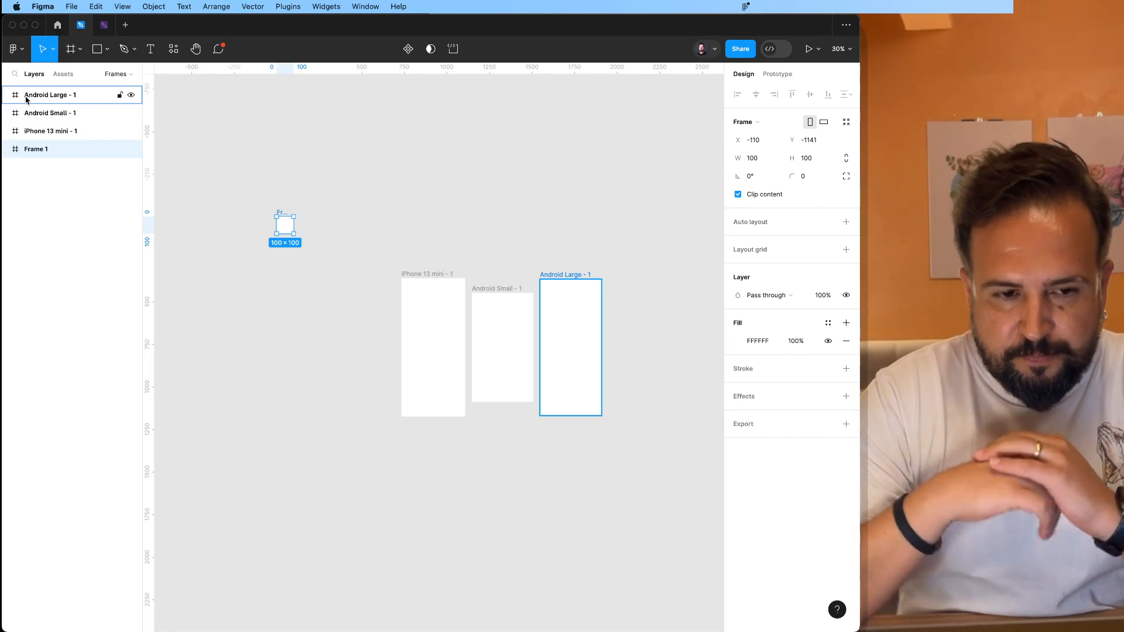
left_click(182, 163)
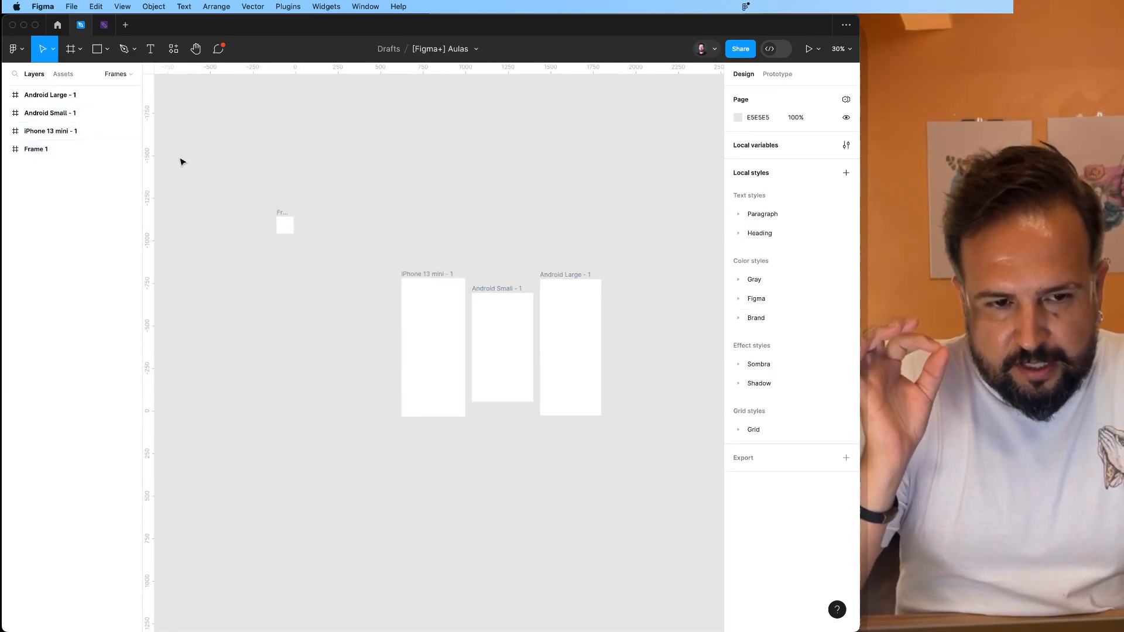
left_click(286, 214)
left_click_drag(279, 214, 332, 259)
Draw a custom landscape frame about 859 × 431 above the phone frames and select it.
key("f")
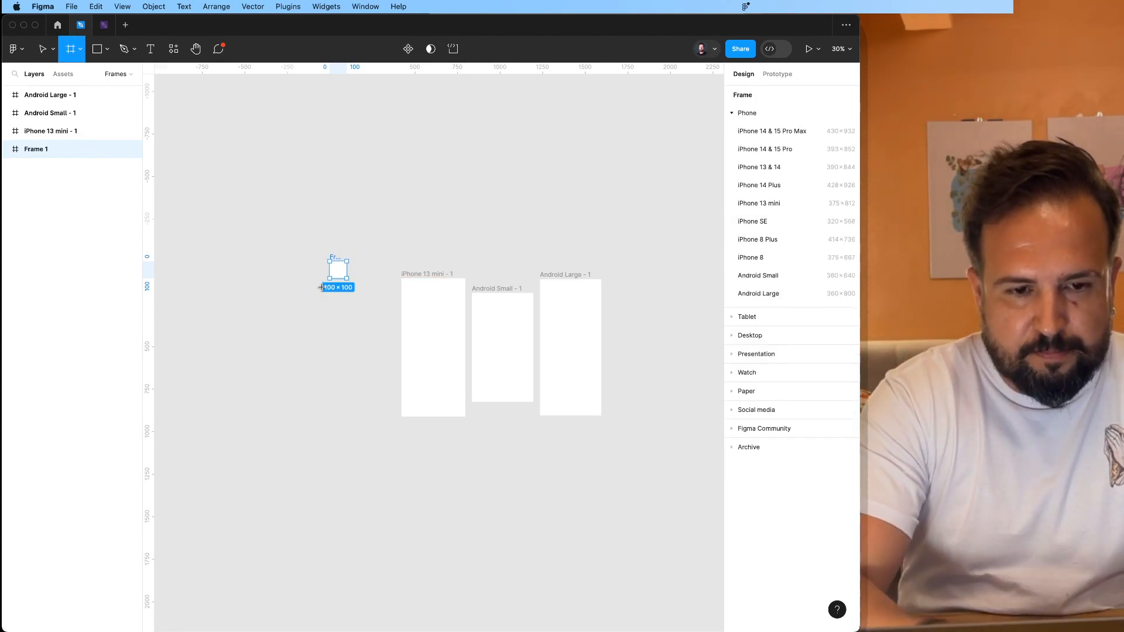
left_click(81, 49)
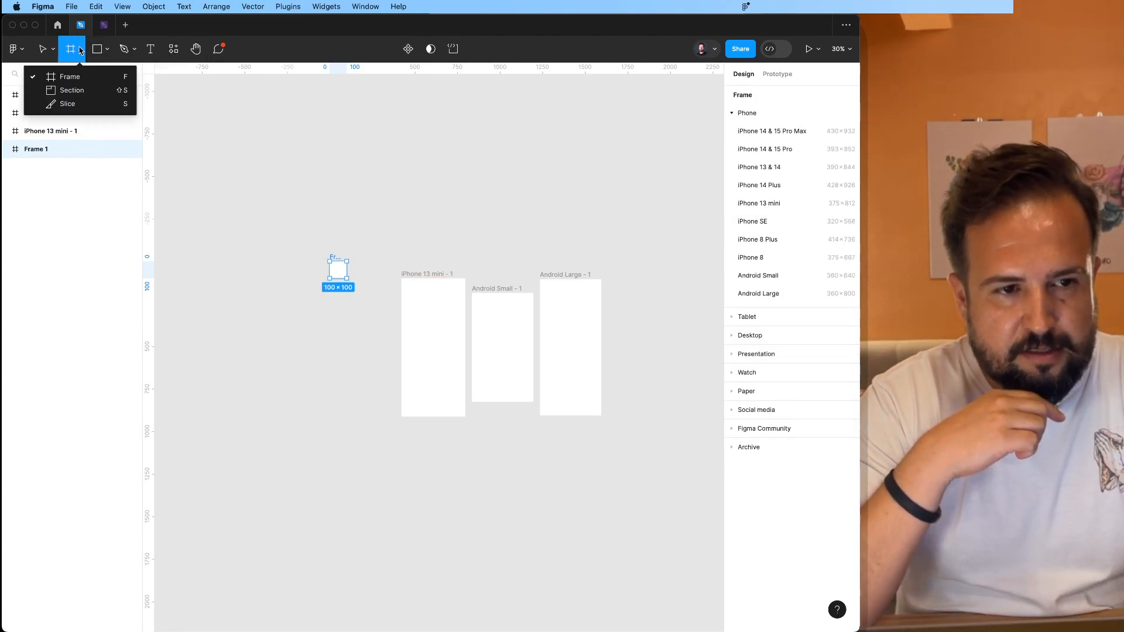
left_click(96, 77)
left_click_drag(346, 171, 493, 245)
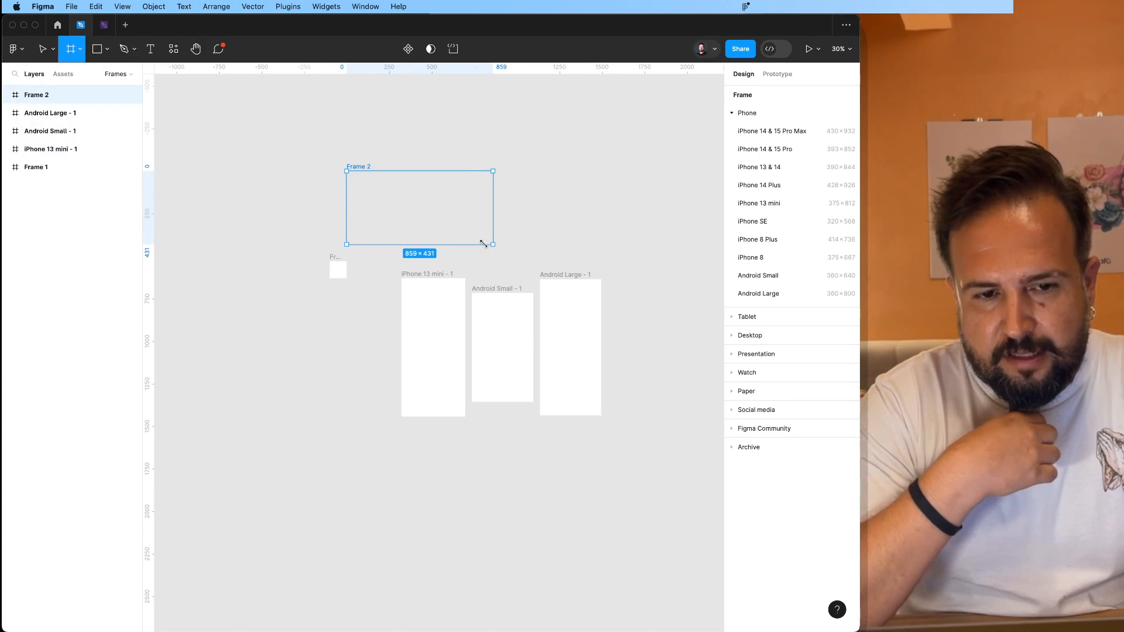
left_click(218, 223)
left_click(366, 168)
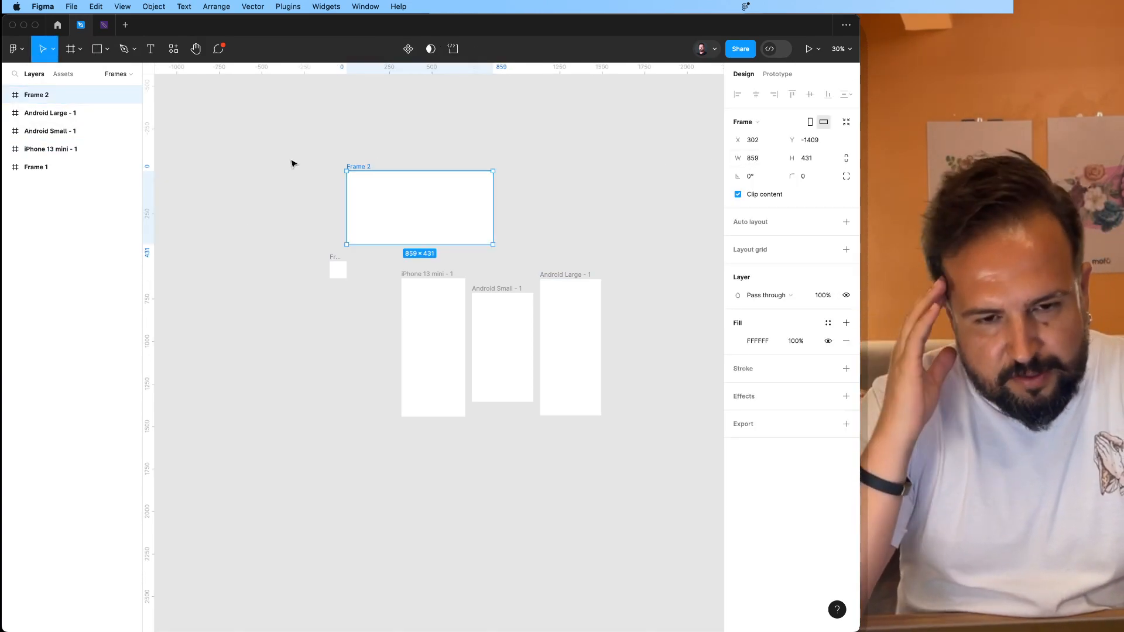
Enlarge Frame 1 freehand from its lower-left corner to about 154 × 121.
scroll(357, 213, "up", 3)
scroll(357, 213, "up", 1)
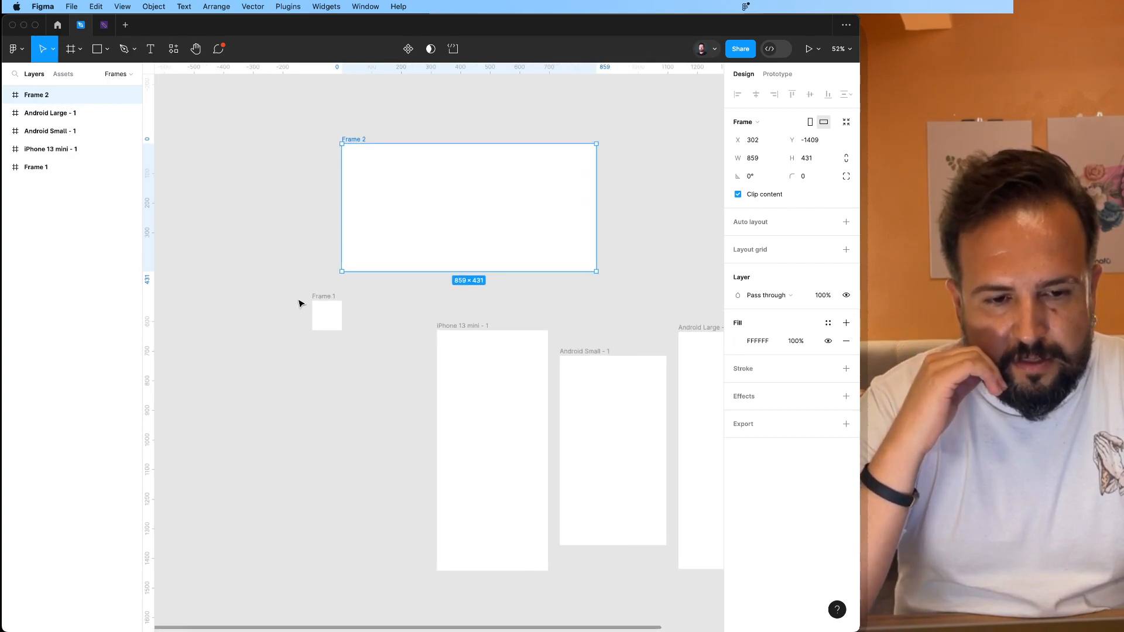
left_click(321, 304)
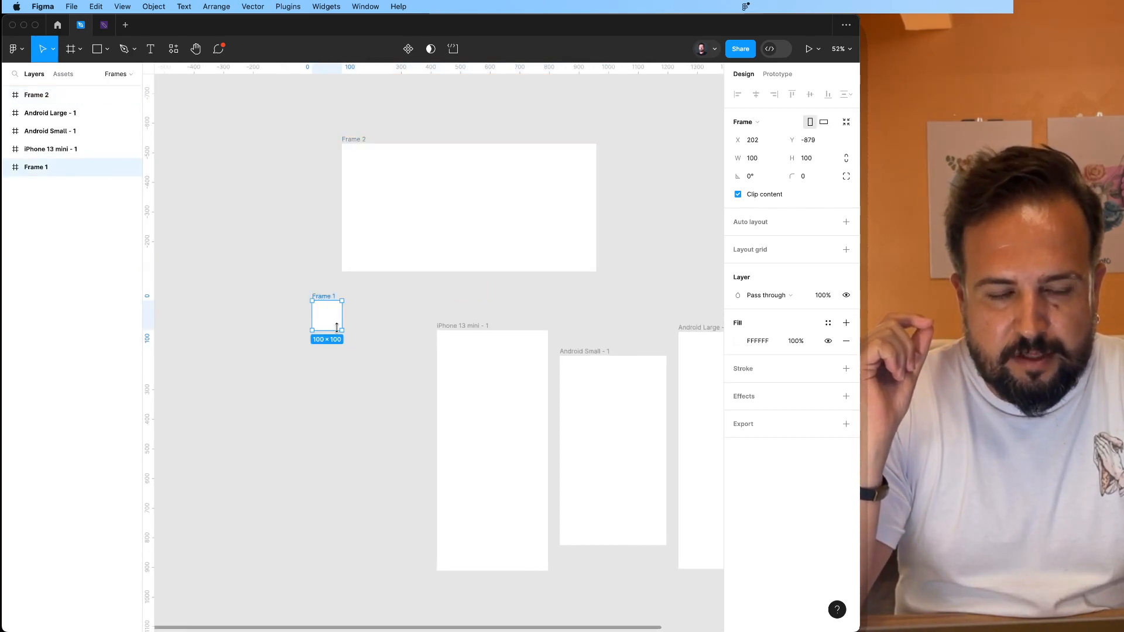
scroll(337, 327, "up", 5)
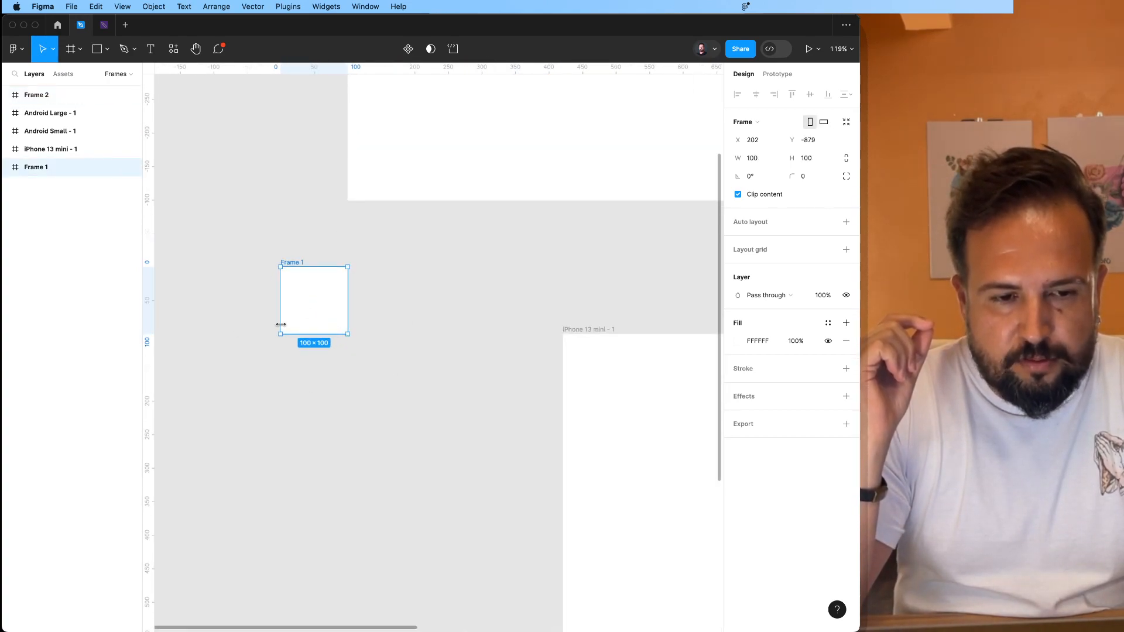
left_click_drag(280, 336, 244, 348)
left_click(301, 419)
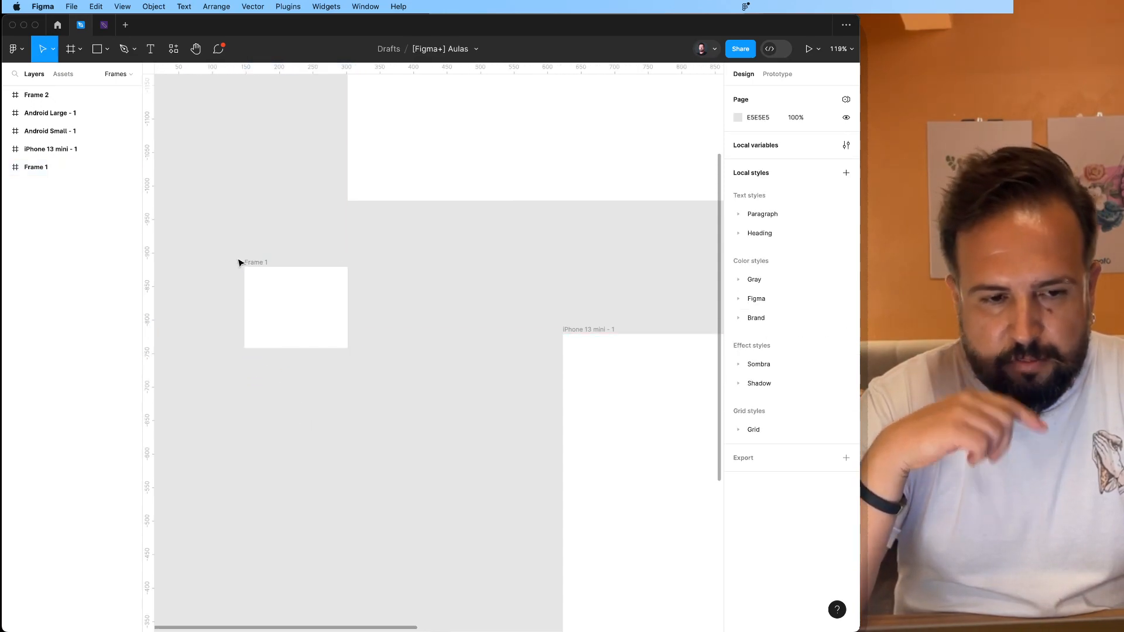
left_click(254, 262)
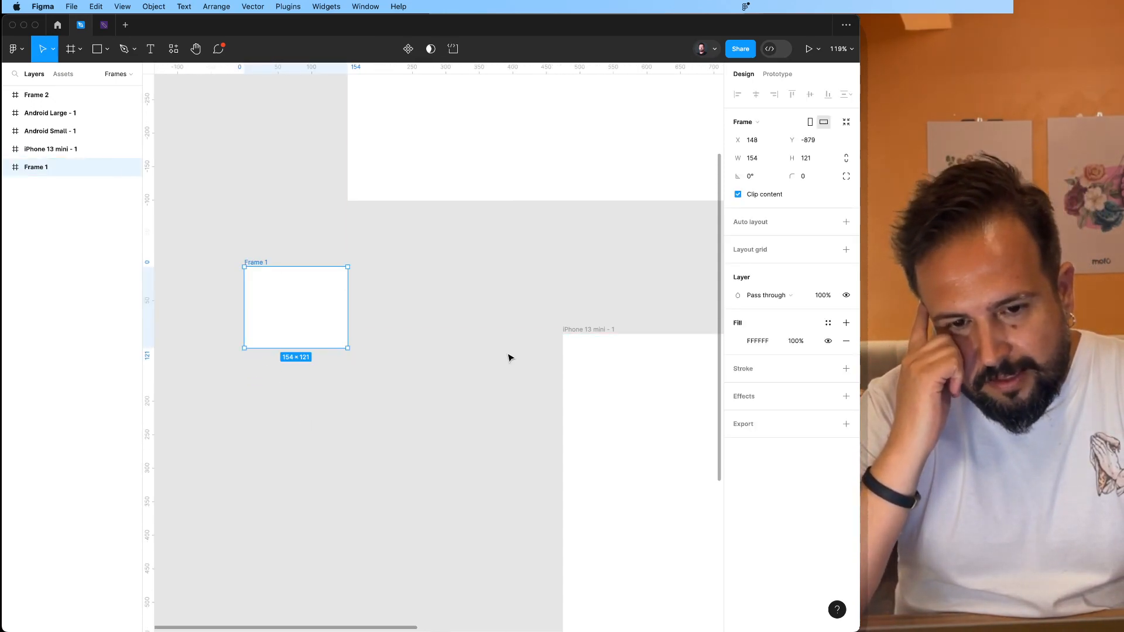
Apply the iPhone 13 mini size preset (375 × 812) to Frame 1.
scroll(508, 357, "down", 5)
scroll(508, 357, "down", 2)
scroll(509, 357, "right", 1)
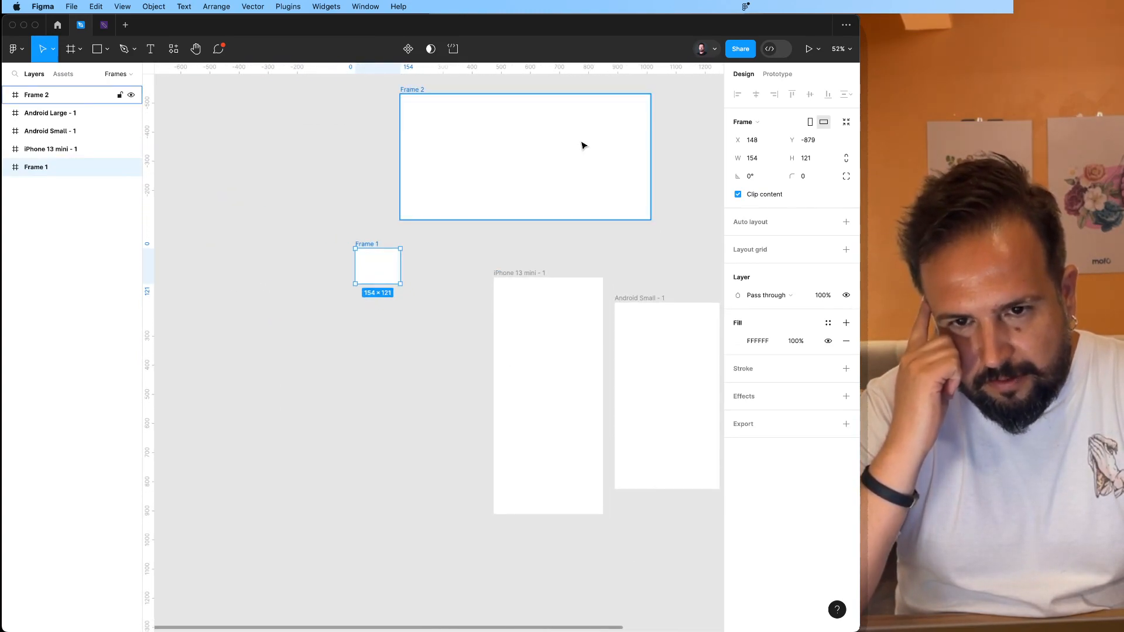
left_click(764, 129)
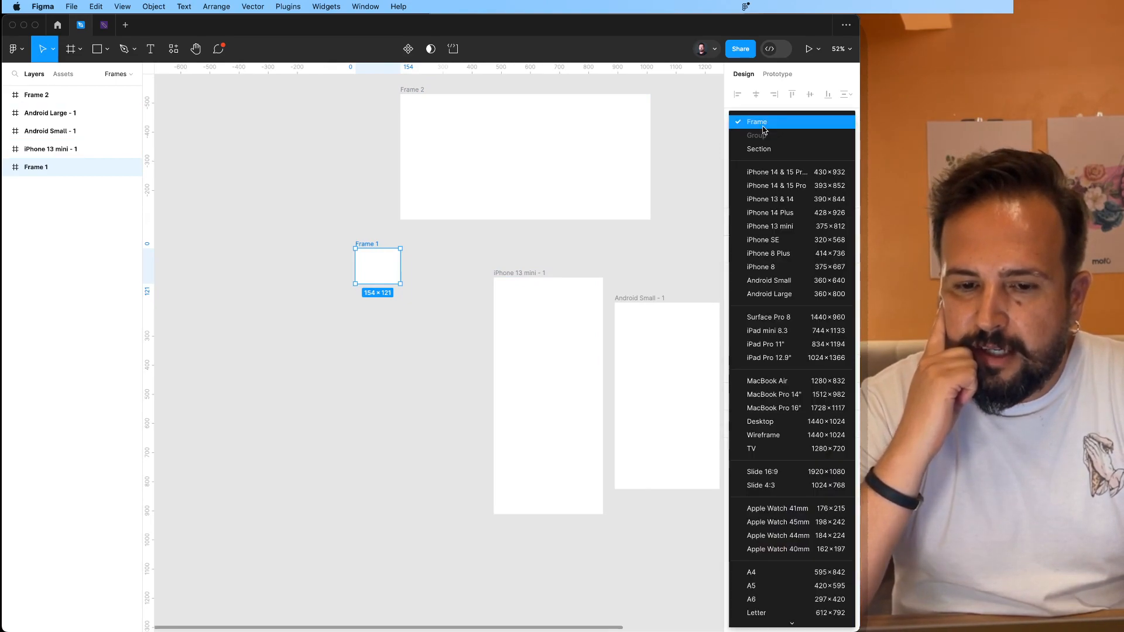
left_click(775, 227)
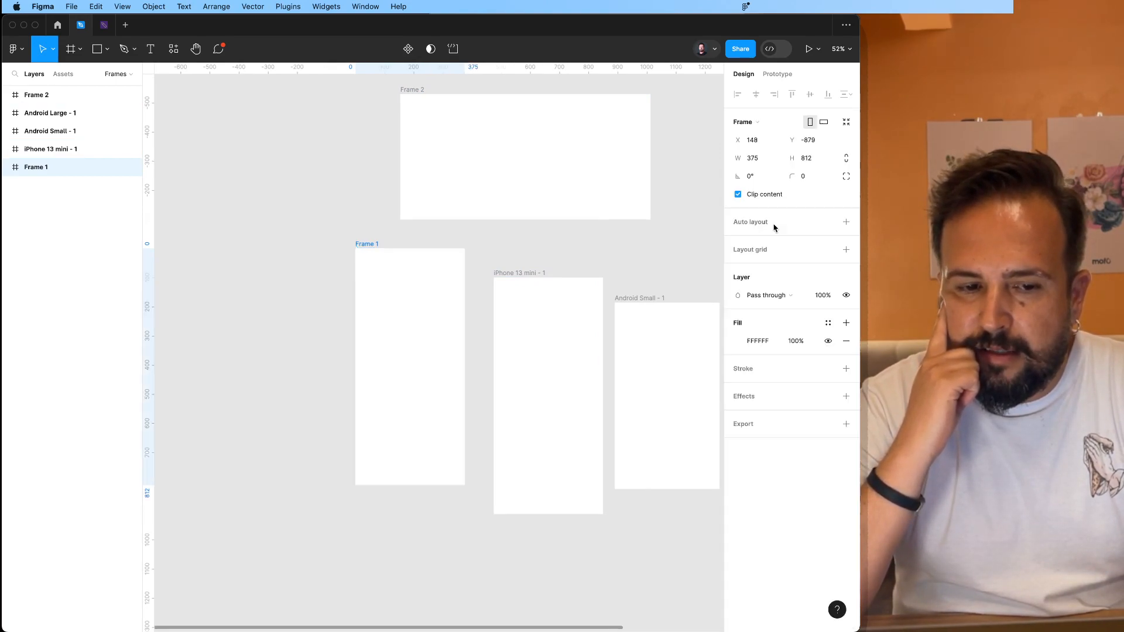
left_click(571, 250)
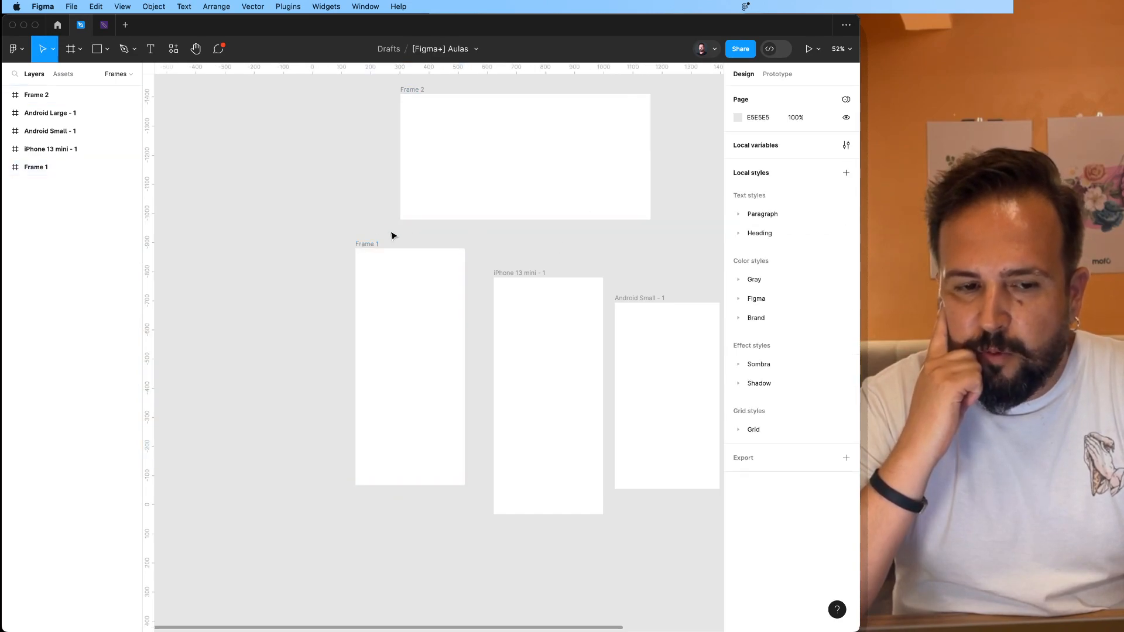
Move Frame 1 slightly down to about Y -852 and leave it selected.
left_click(371, 245)
left_click_drag(372, 246, 371, 254)
left_click(495, 252)
key("f")
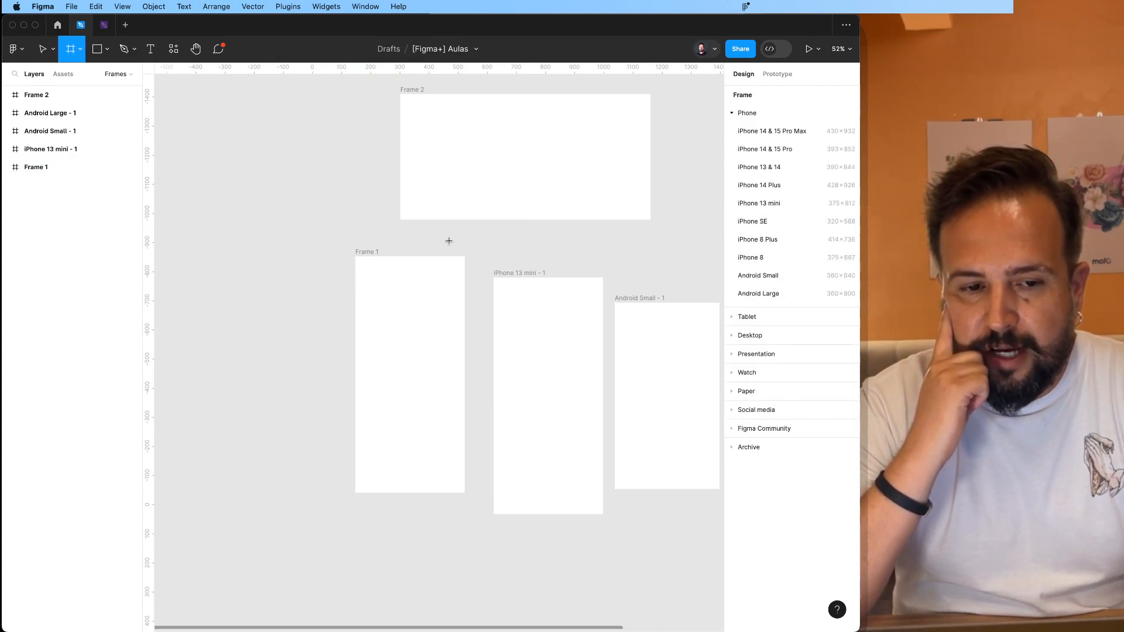
key("v")
left_click(362, 252)
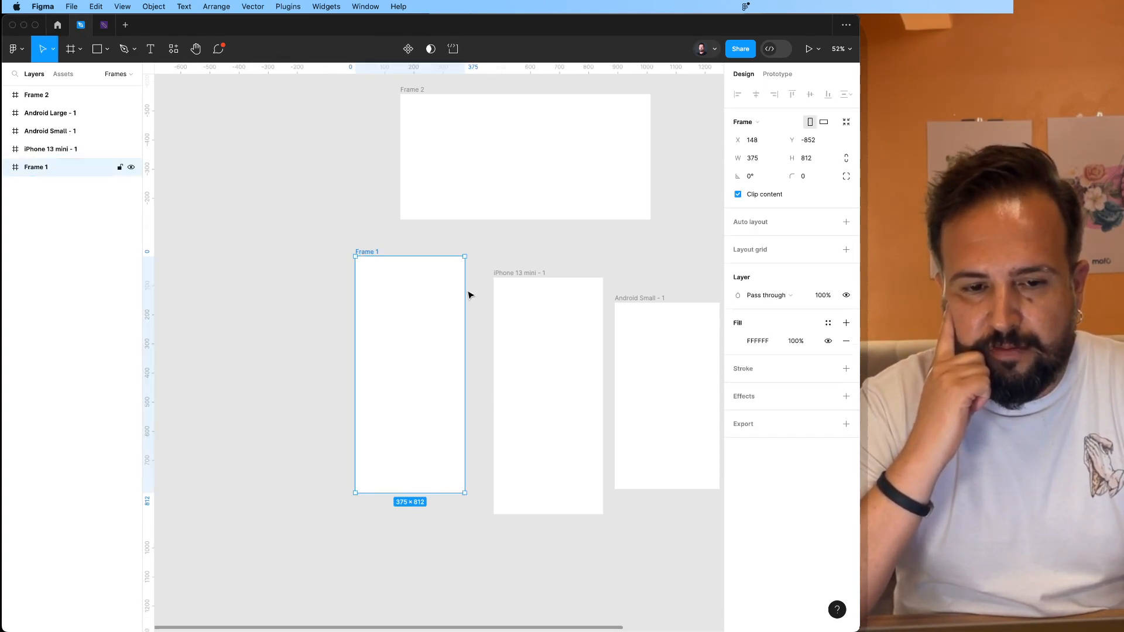
Change the iPhone 13 mini frame to the Android Small preset (360 × 640) and align it level with the Android Small frame.
left_click(525, 277)
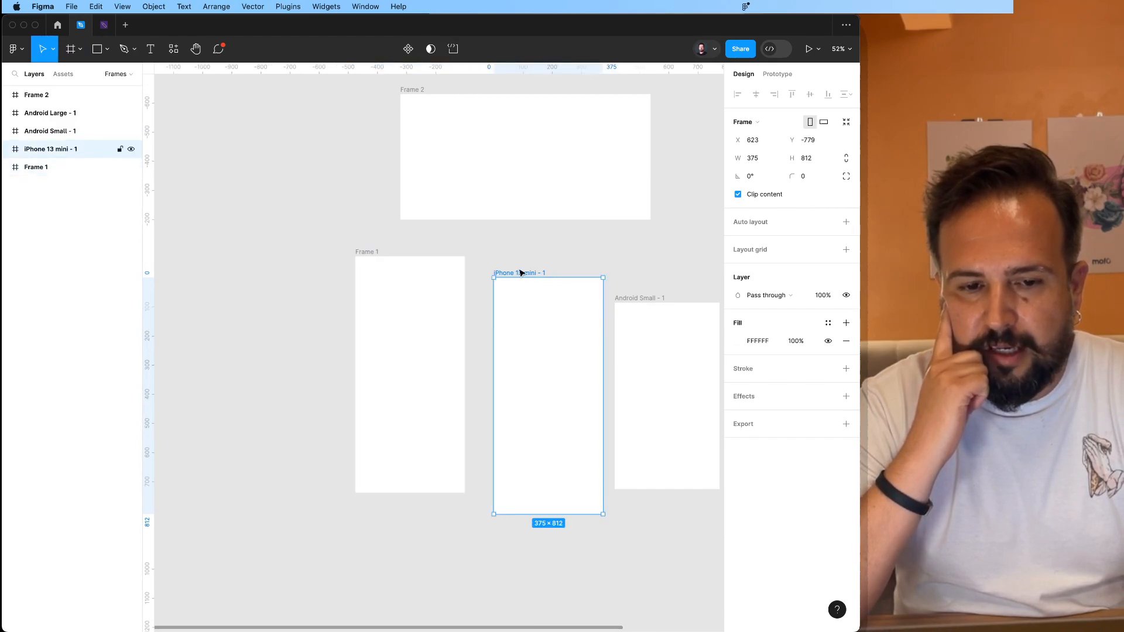
left_click(743, 122)
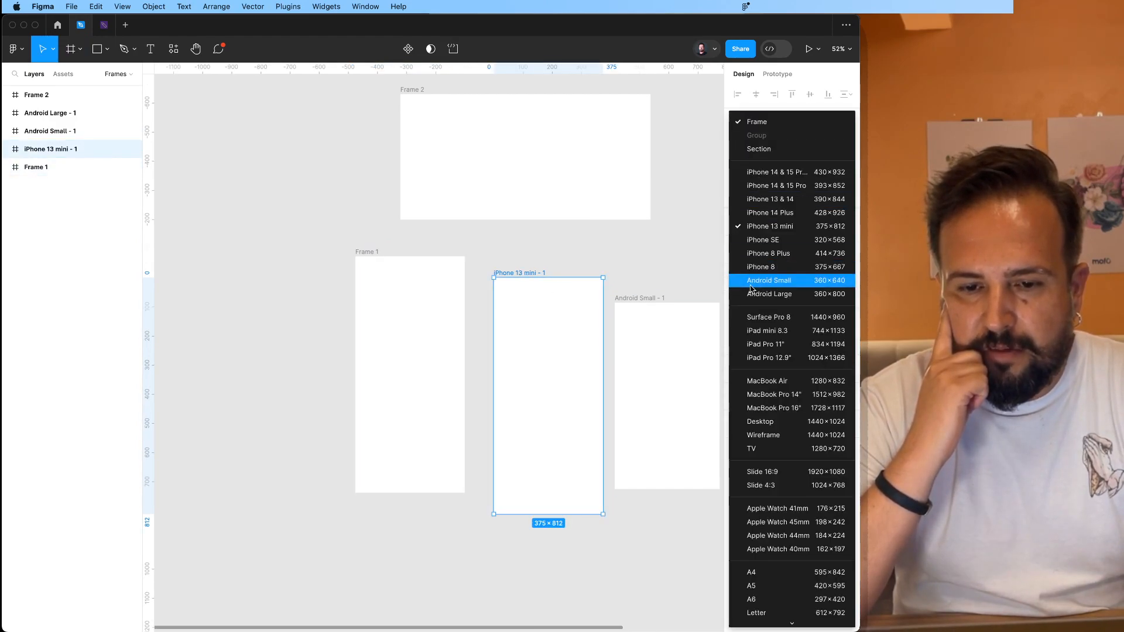
left_click(769, 280)
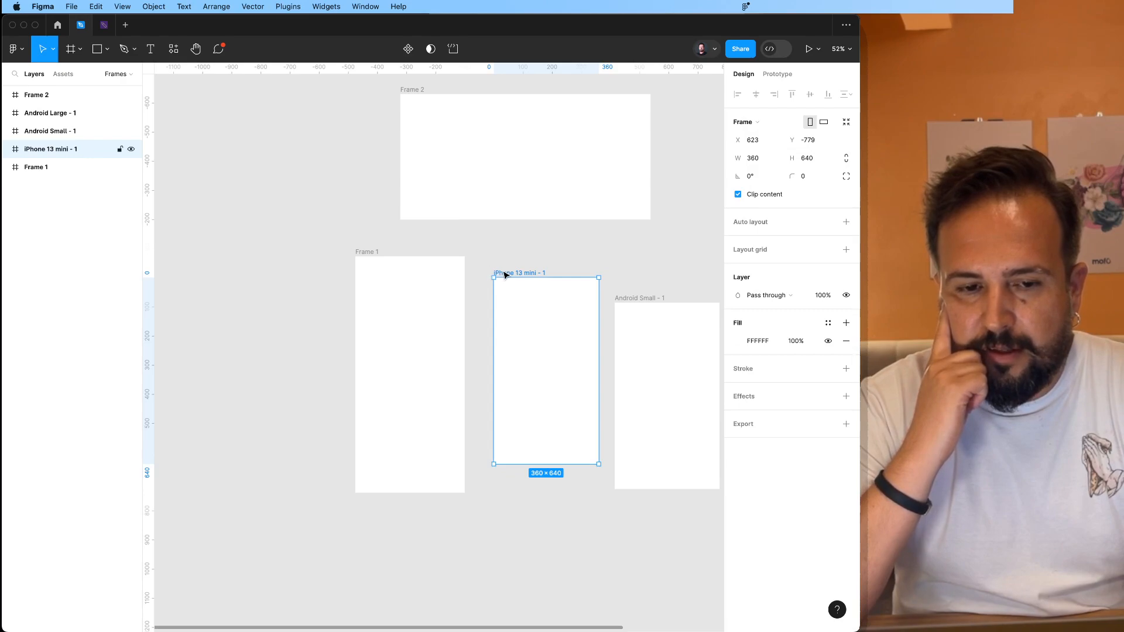
left_click_drag(507, 286, 511, 301)
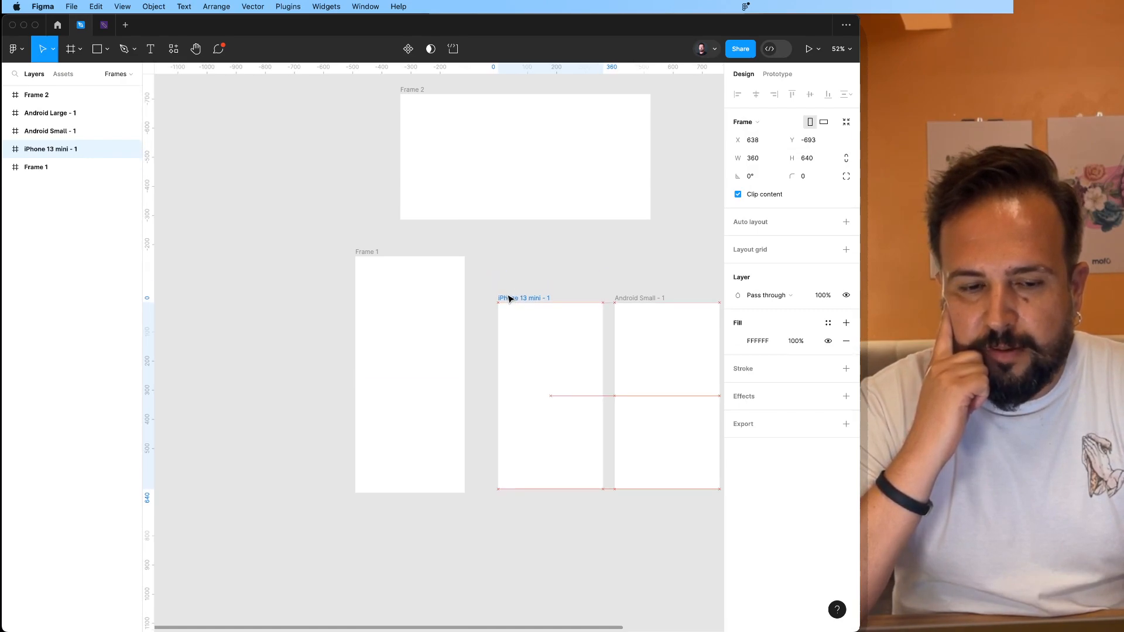
left_click(490, 270)
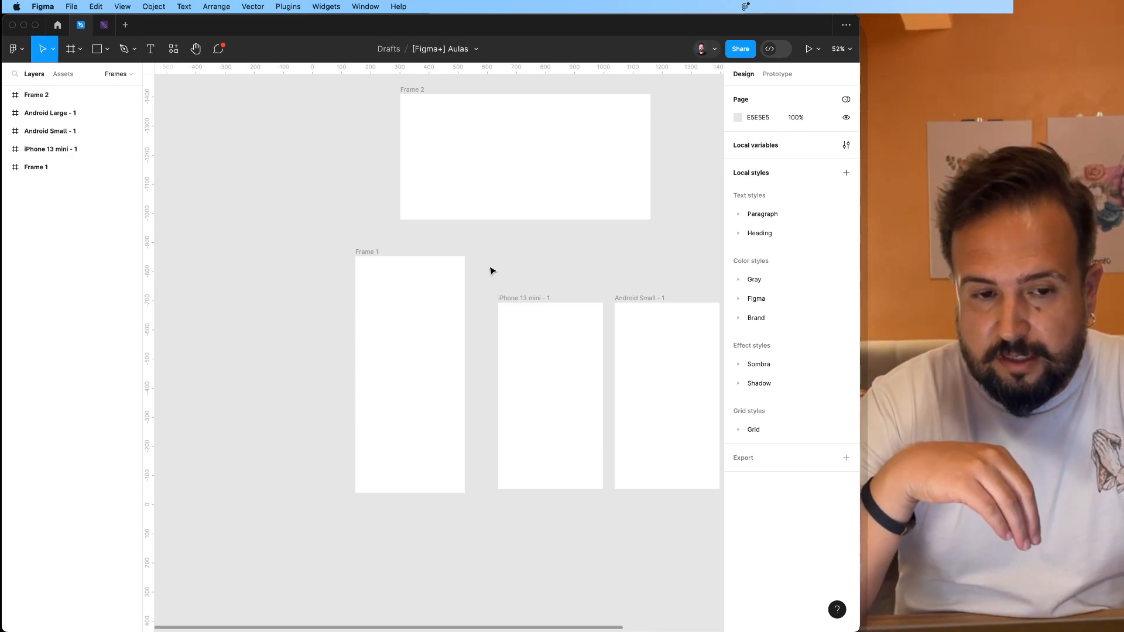
left_click(361, 250)
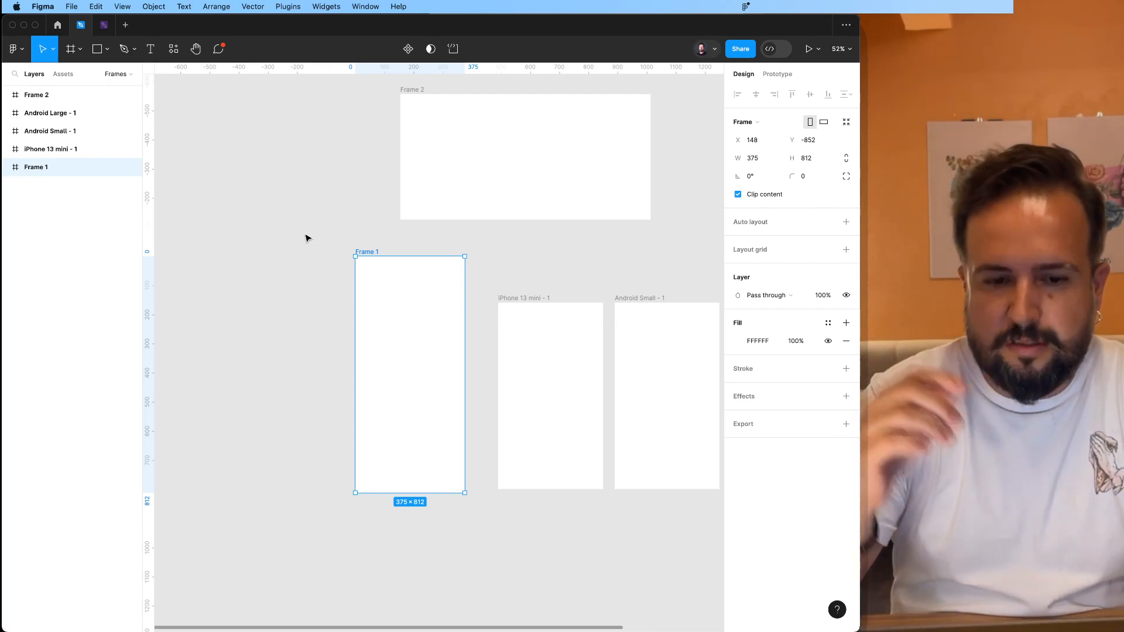
double_click(524, 298)
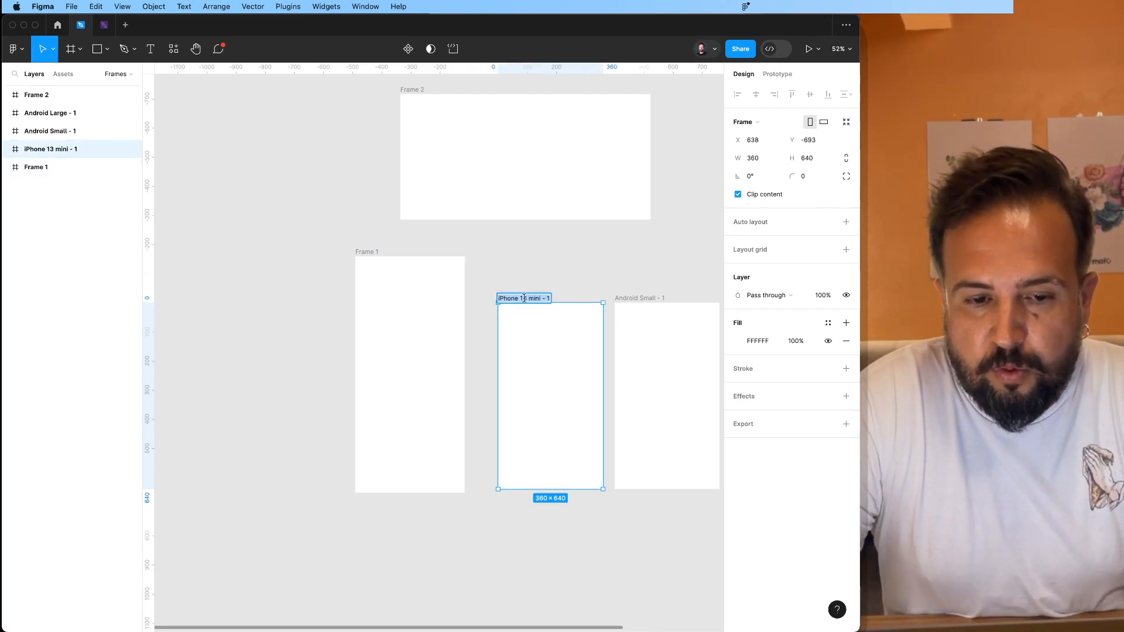
key("Return")
left_click(491, 258)
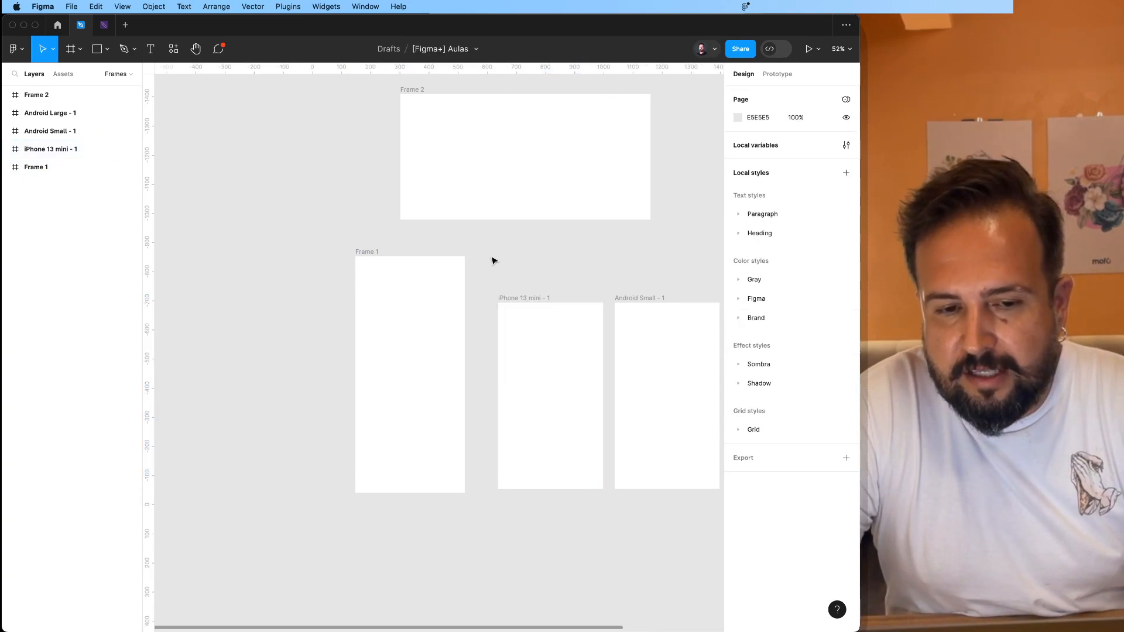
Apply the iPhone 13 mini size preset (375 × 812) to the iPhone 13 mini frame and move it level with Frame 1, at about X 593.
left_click(541, 302)
left_click(746, 119)
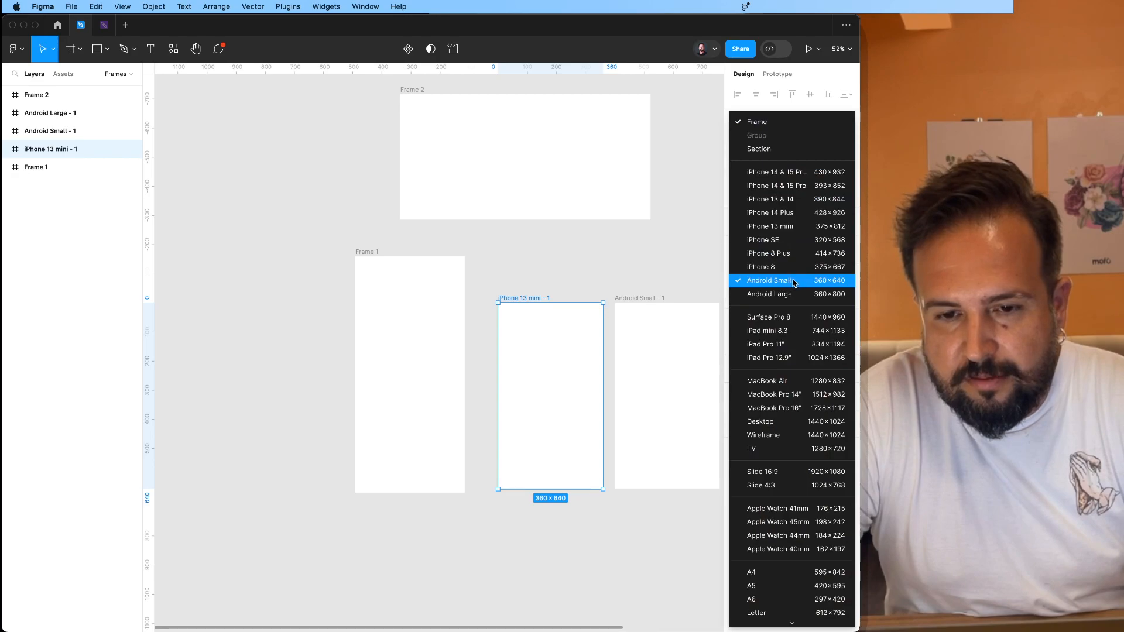
left_click(774, 229)
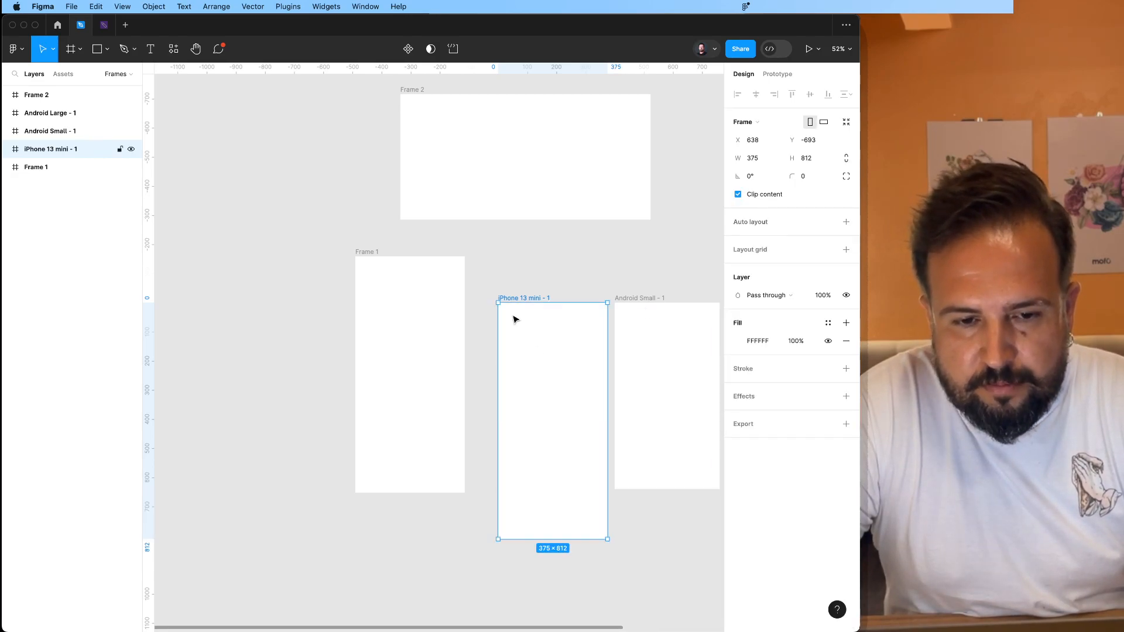
left_click_drag(511, 298, 498, 251)
left_click(551, 543)
key("shift+1")
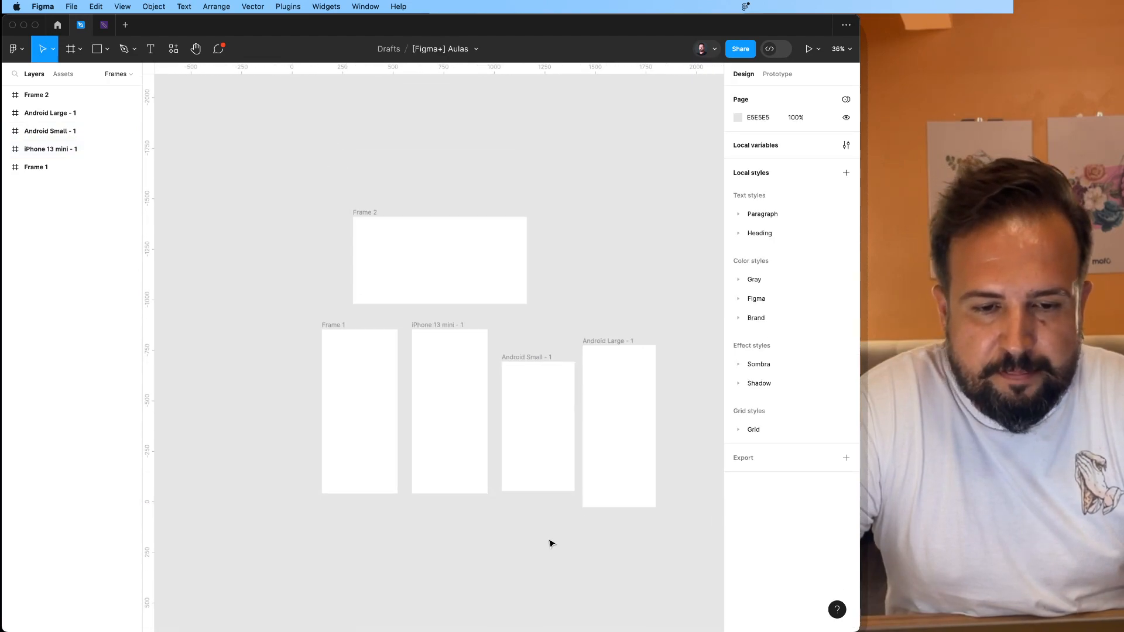
Move Frame 2 to X 148 so its left edge lines up with Frame 1.
left_click(535, 332)
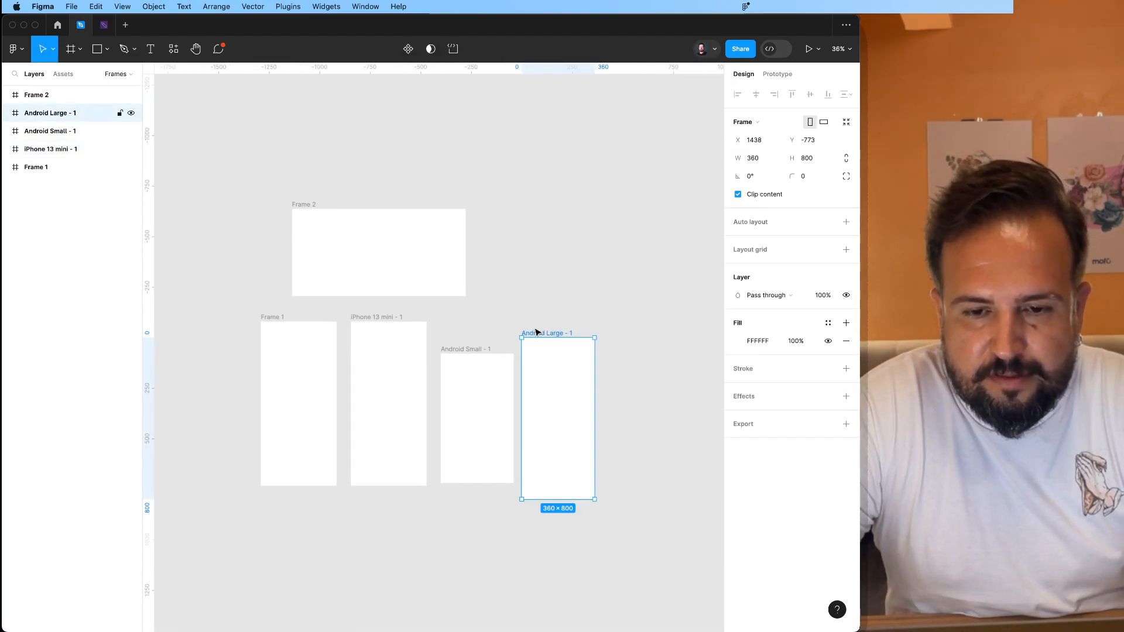
left_click(454, 349)
left_click(373, 316)
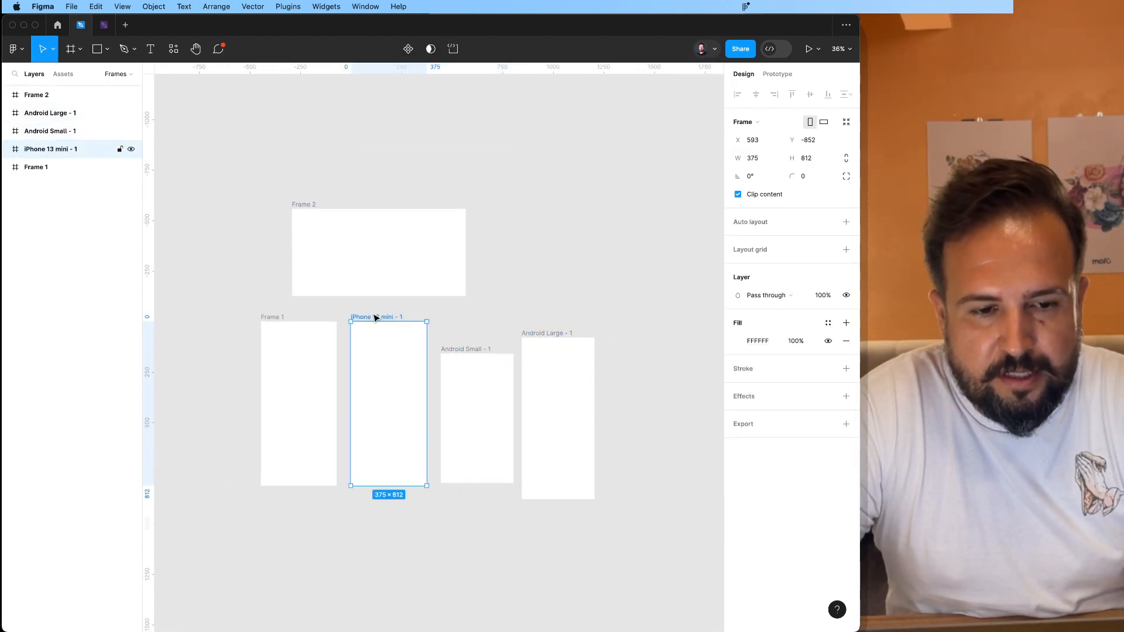
left_click(276, 317)
left_click_drag(307, 206, 276, 206)
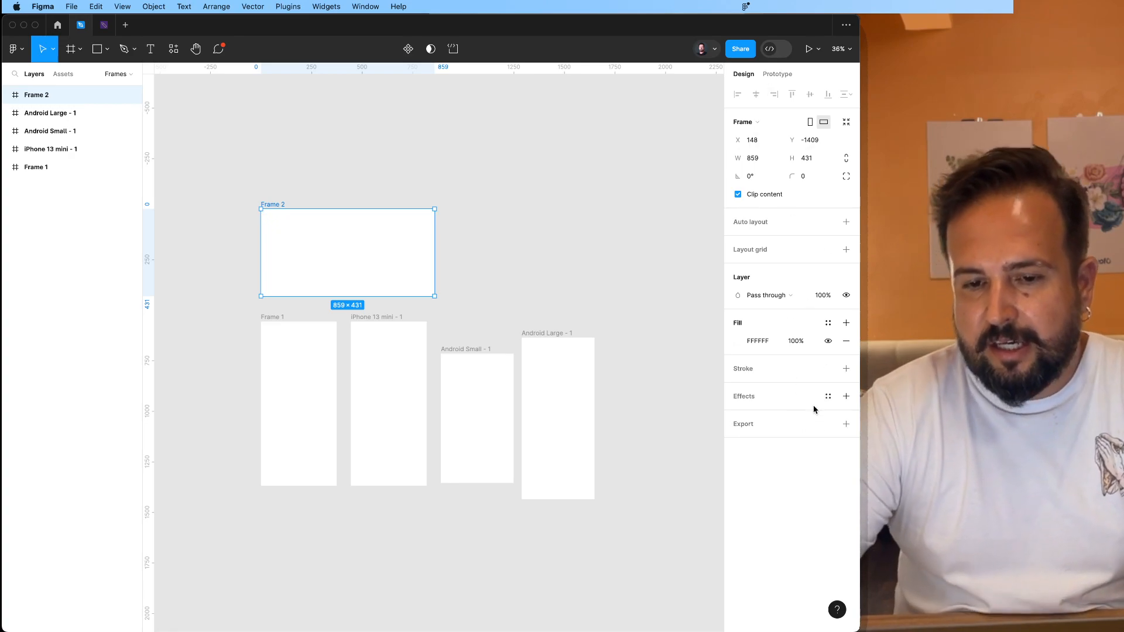
left_click(561, 333)
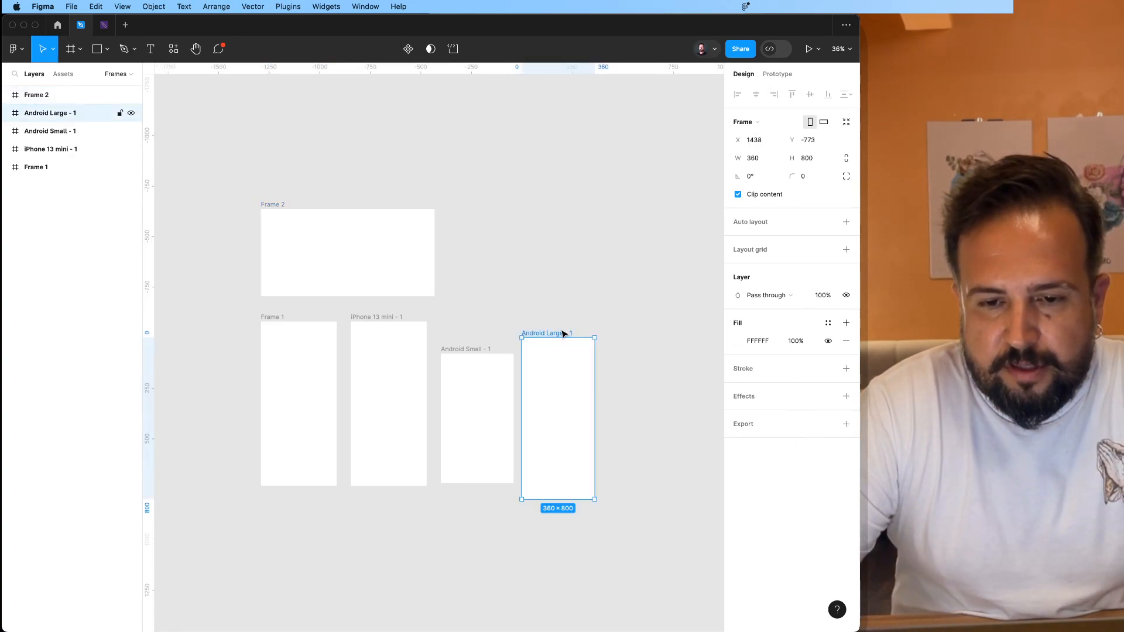
left_click(475, 348)
left_click(547, 333)
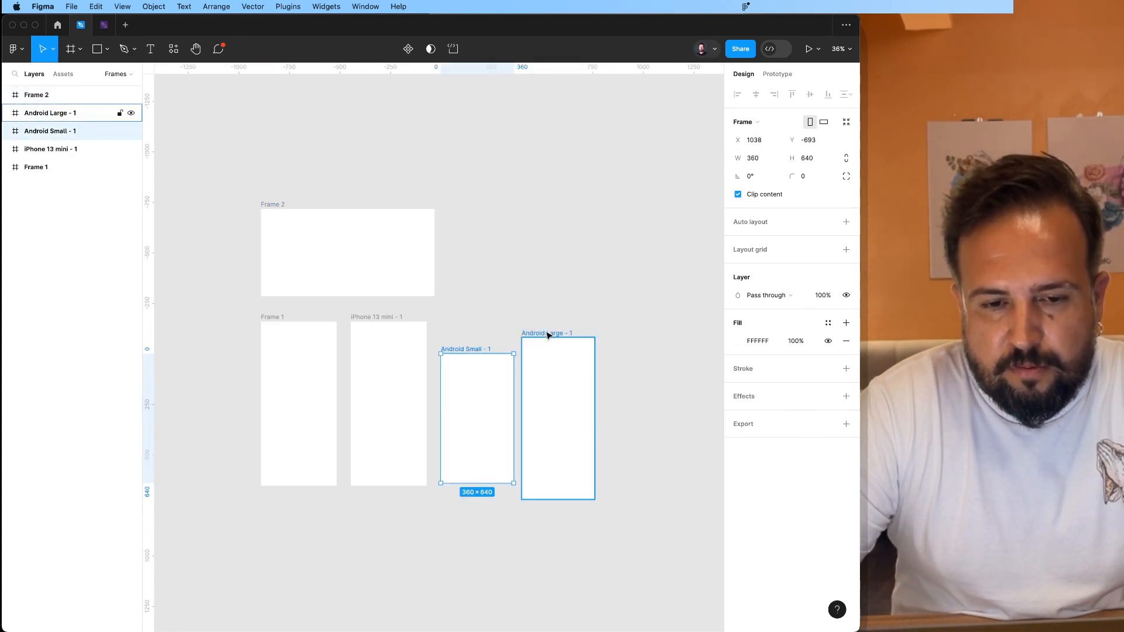
left_click(460, 349)
left_click(270, 205)
left_click(266, 199)
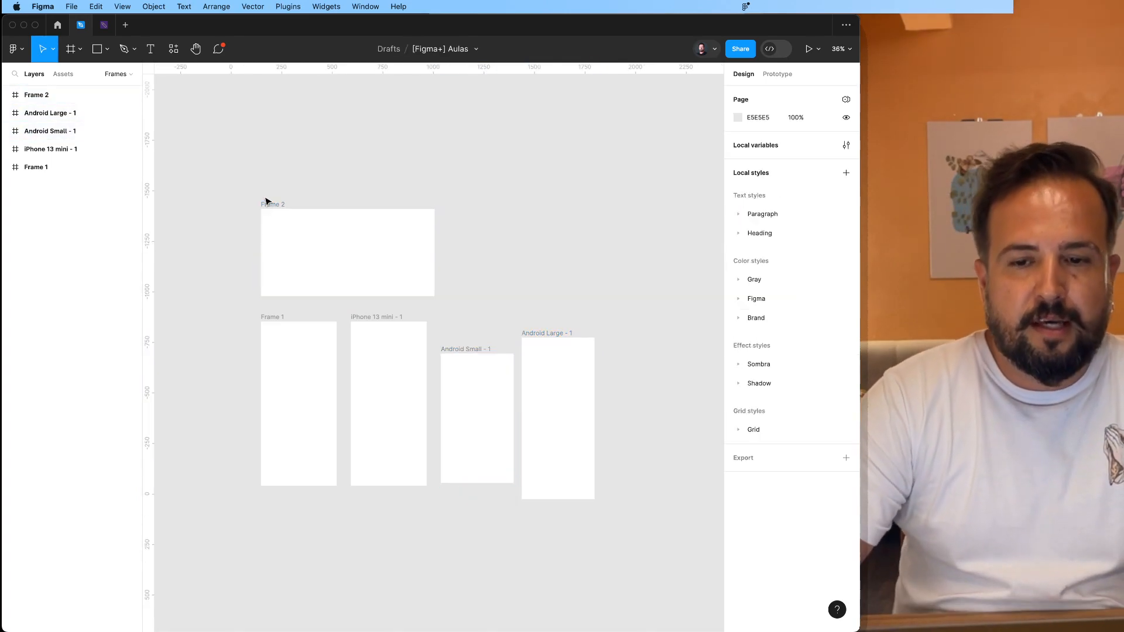
Move Frame 2 well above the phone frames, to about X 128, Y -1878, and leave nothing selected.
left_click(272, 205)
left_click_drag(272, 204, 269, 110)
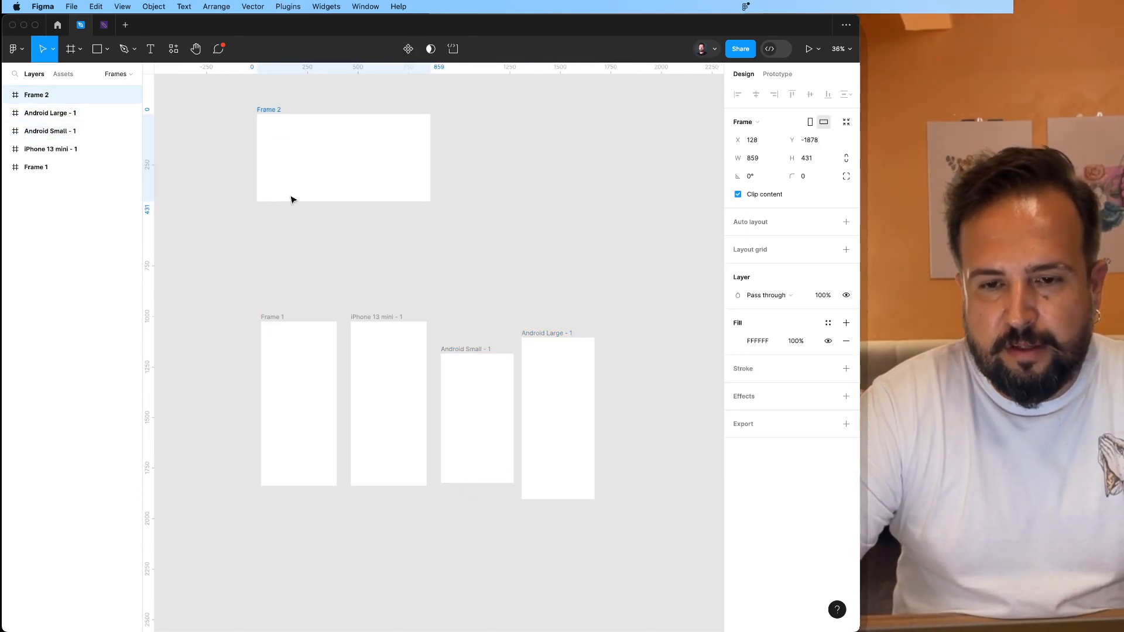
left_click(263, 321)
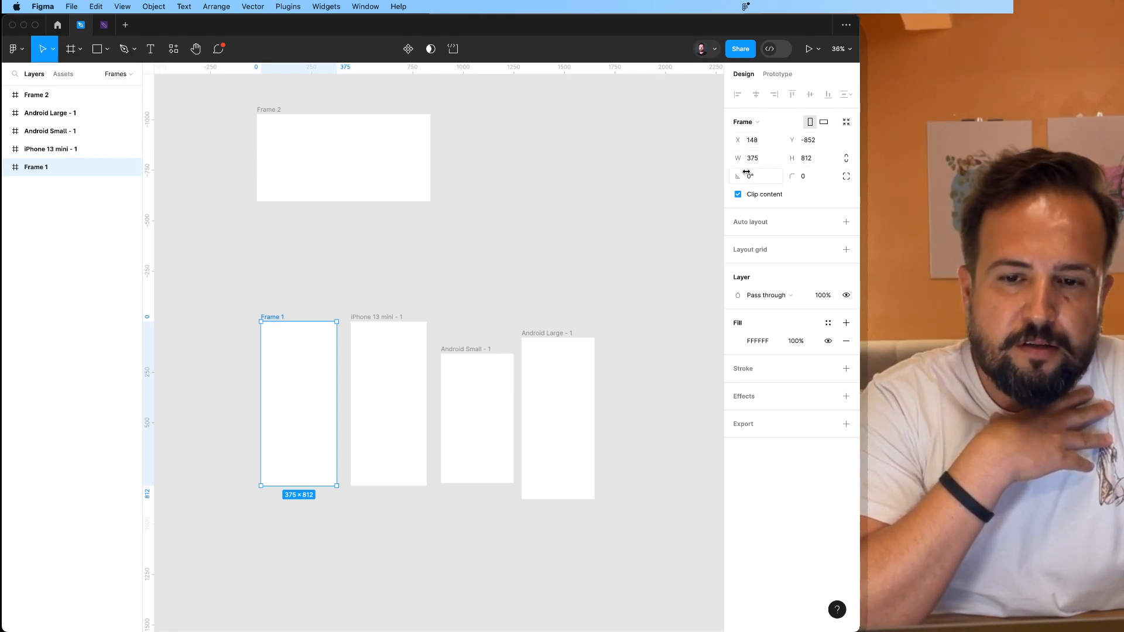
left_click(350, 276)
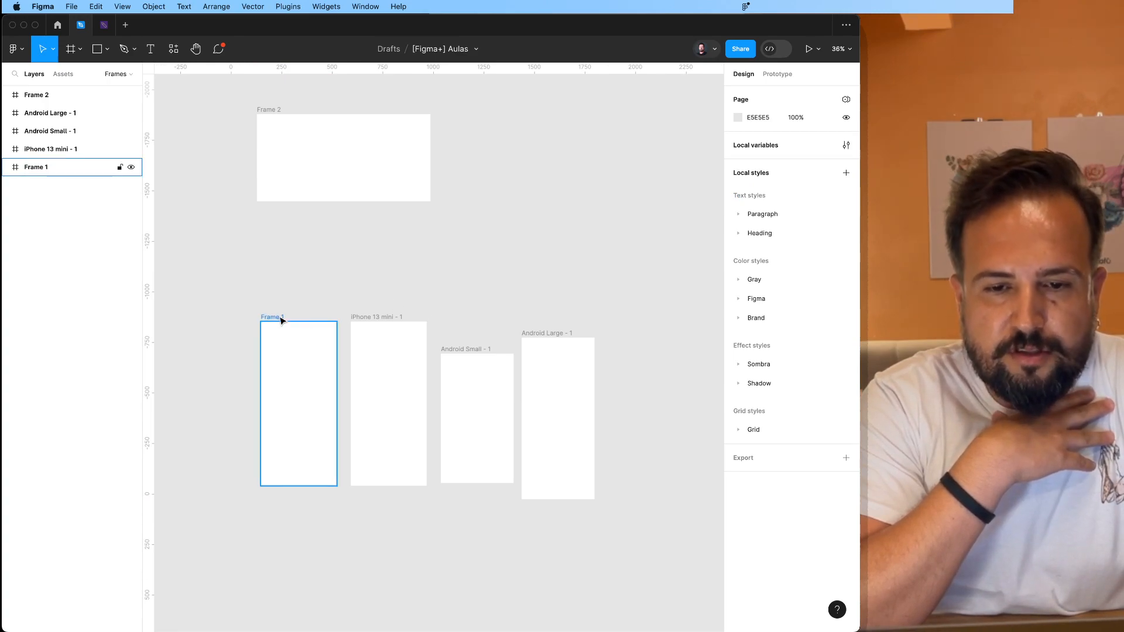
Draw a rectangle about 99 × 79 inside Frame 1 near its upper-left corner, at about X 27, Y 39.
scroll(260, 342, "up", 2)
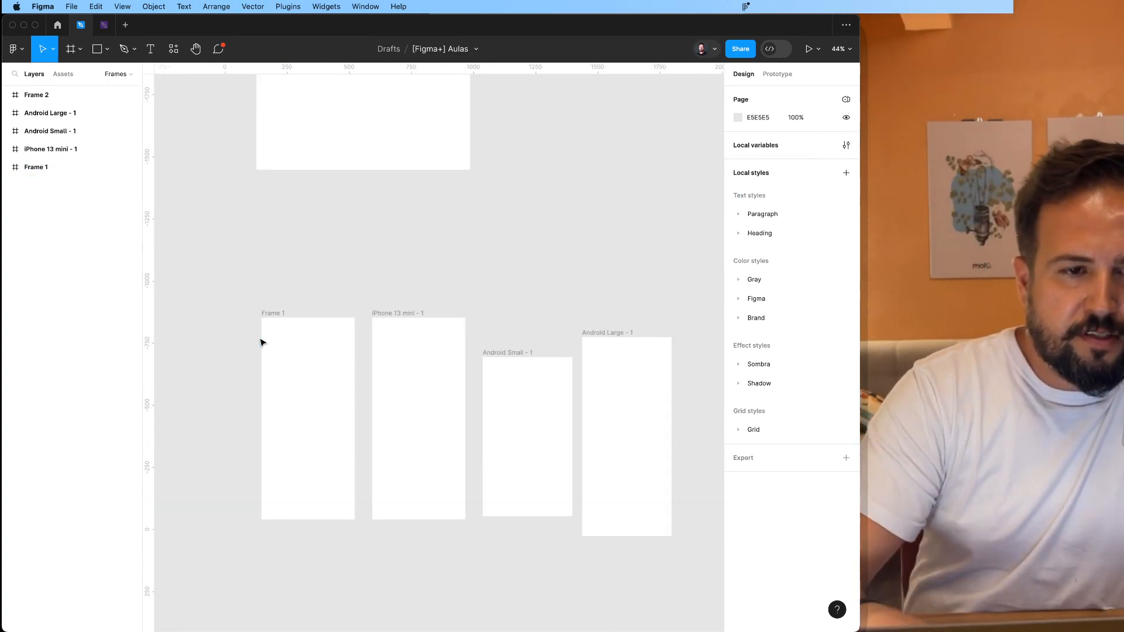
left_click(99, 50)
left_click(108, 52)
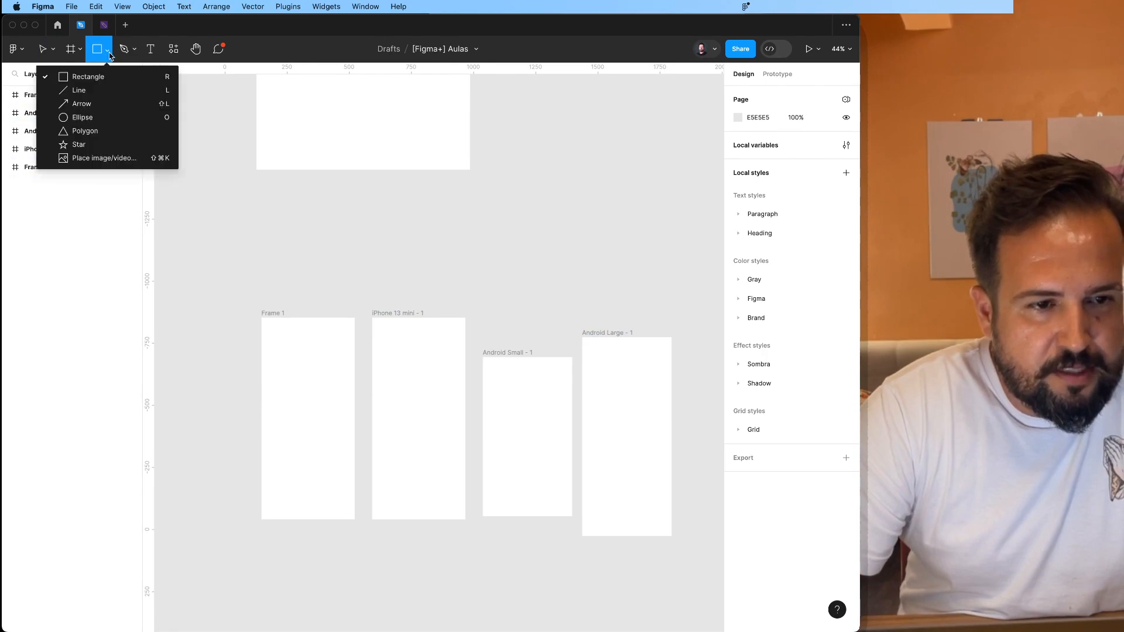
left_click(94, 77)
scroll(277, 357, "up", 5)
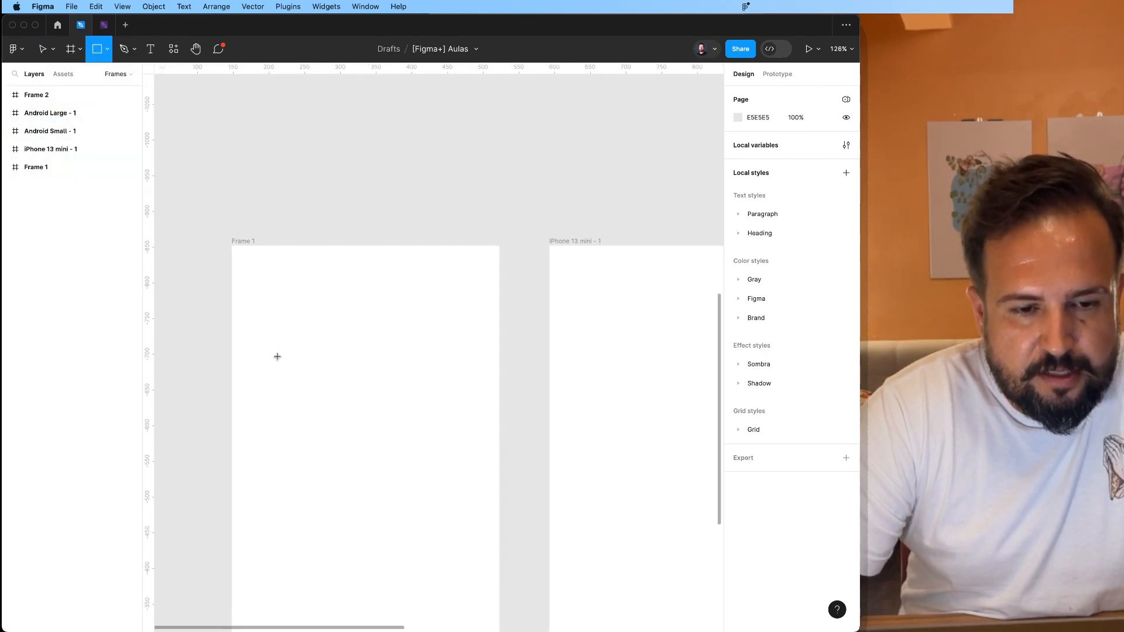
left_click_drag(295, 202, 366, 258)
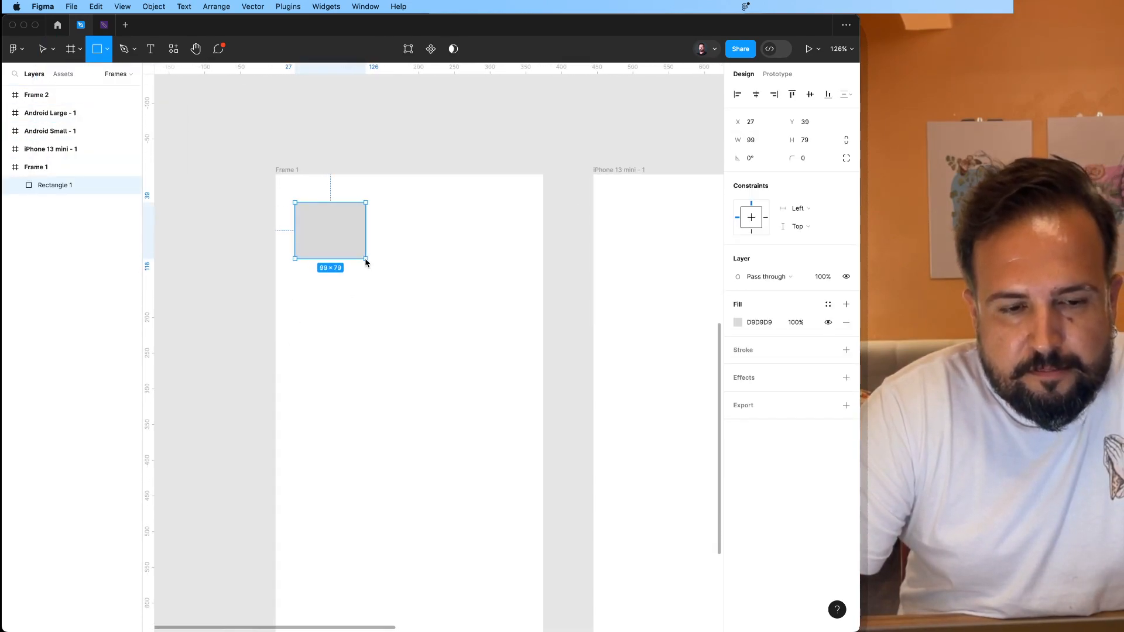
left_click(238, 250)
Set the rectangle's position to X 0, Y 0 within Frame 1 and deselect it.
left_click(311, 240)
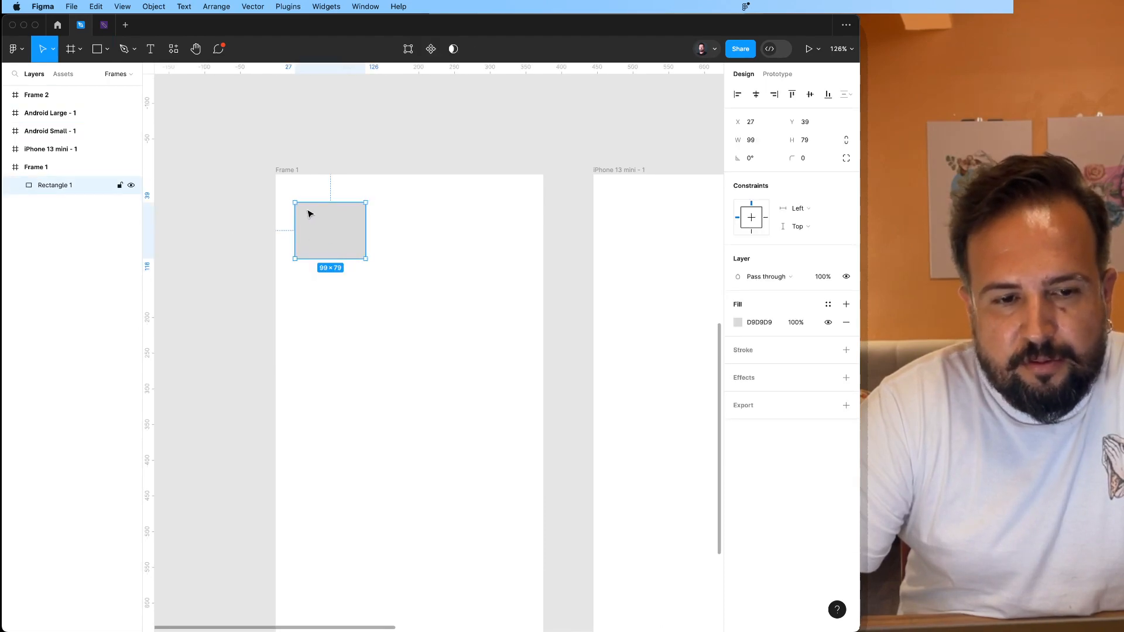
left_click(753, 121)
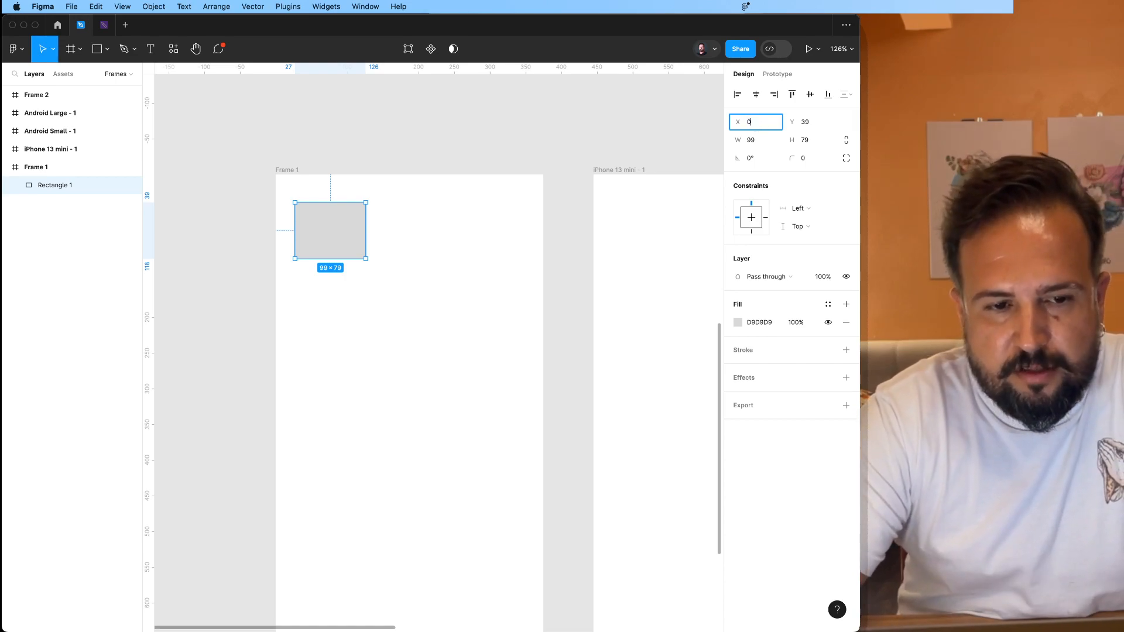
type("0")
key("Return")
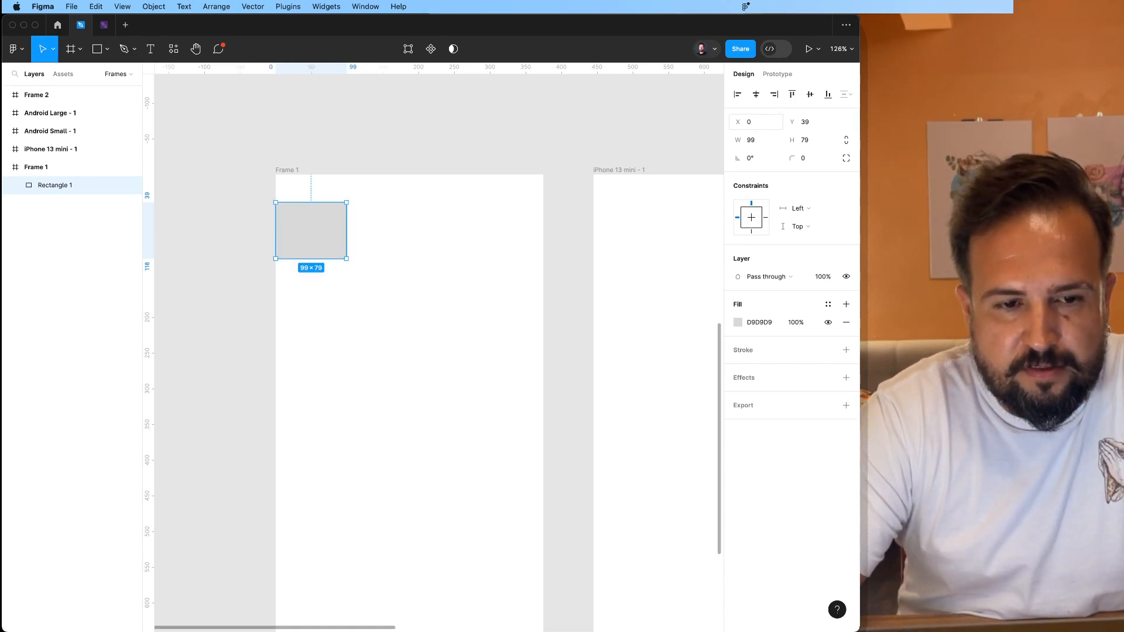
left_click(813, 123)
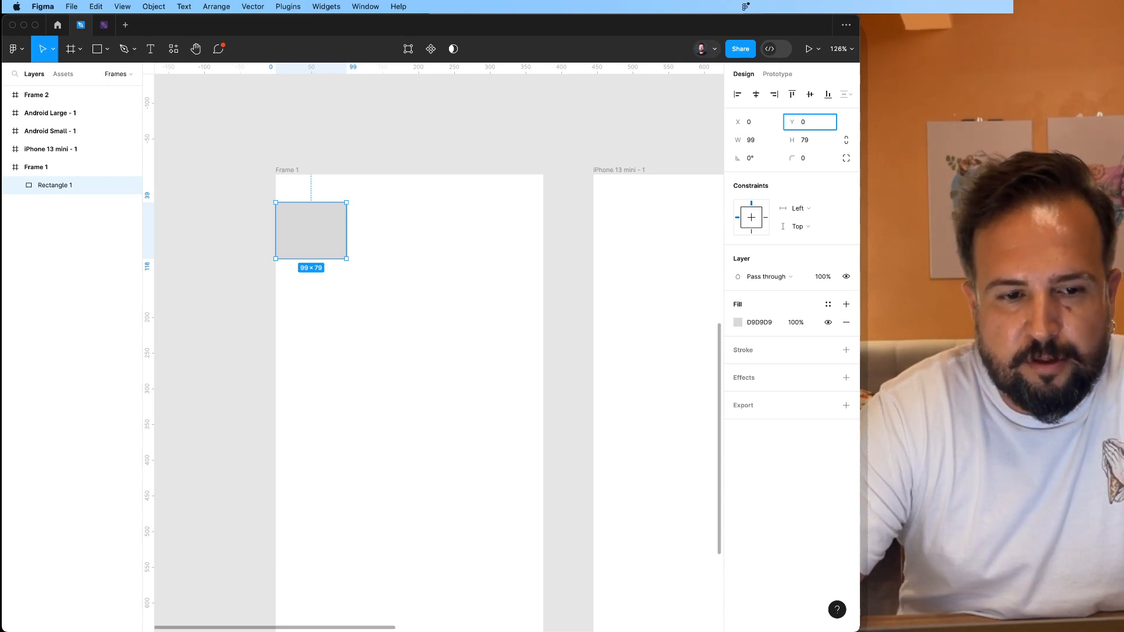
type("0")
key("Return")
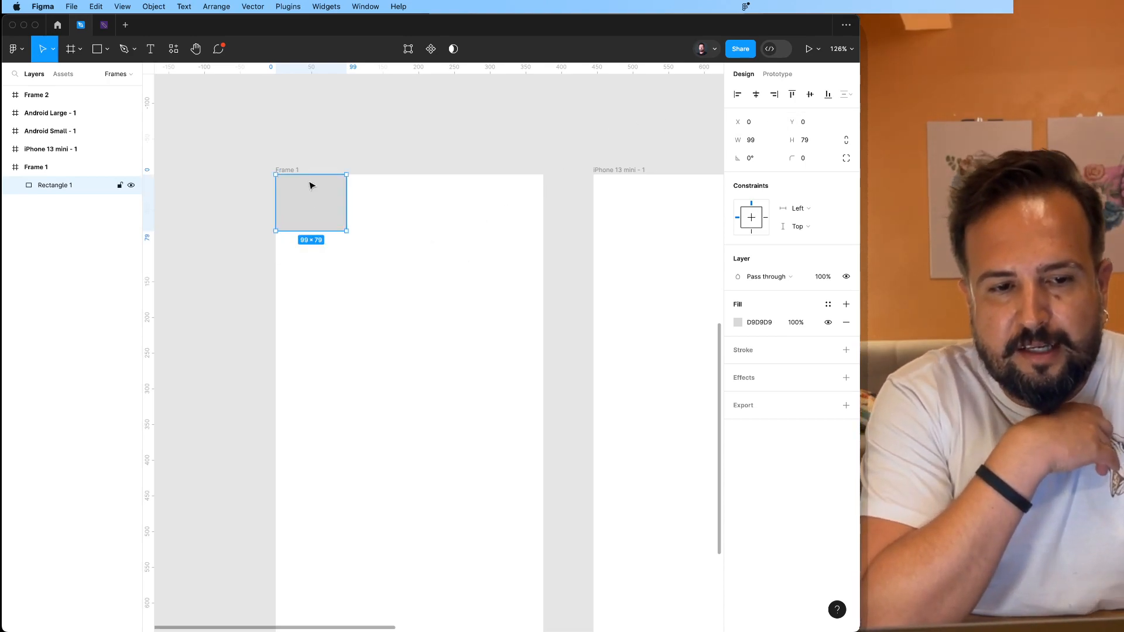
left_click(283, 135)
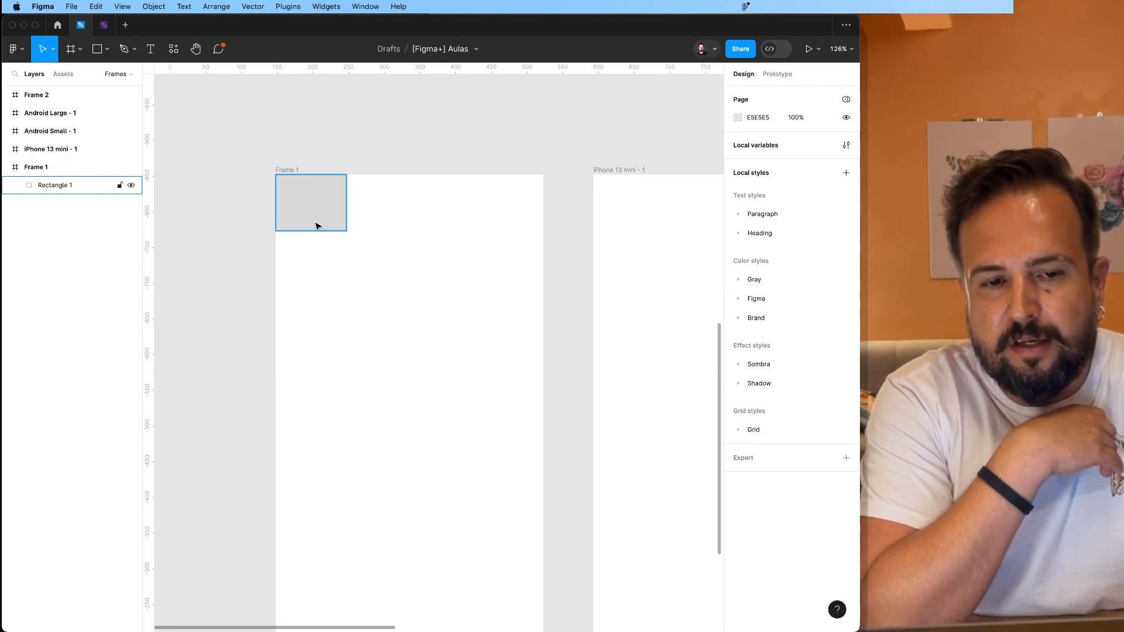
Set the rectangle's width to 150 and its height to 100.
left_click(337, 224)
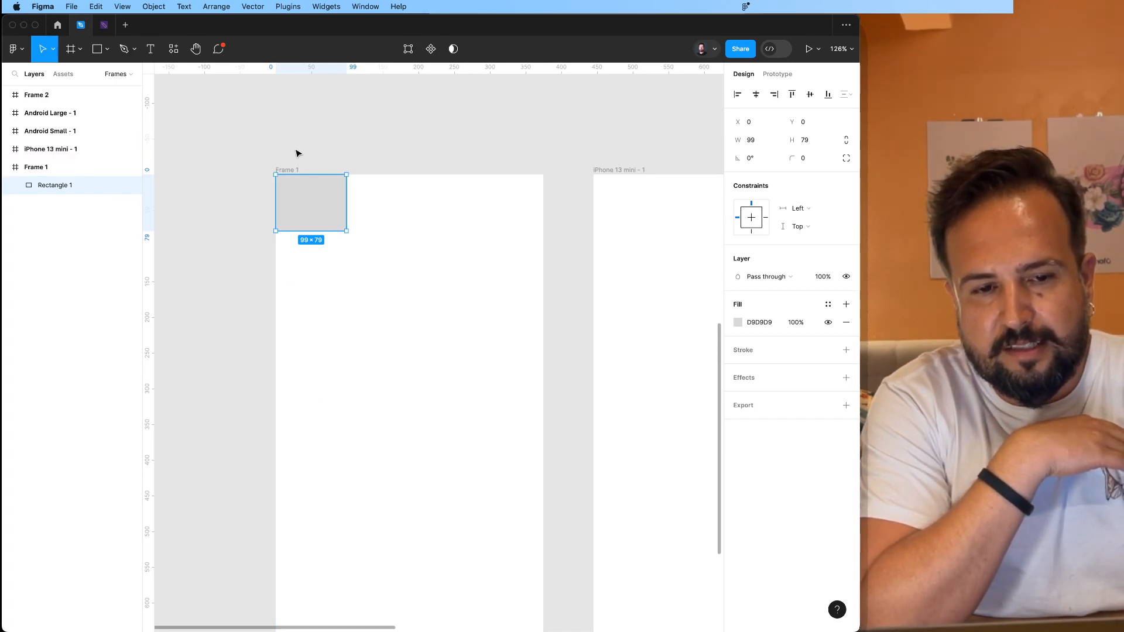
left_click(756, 142)
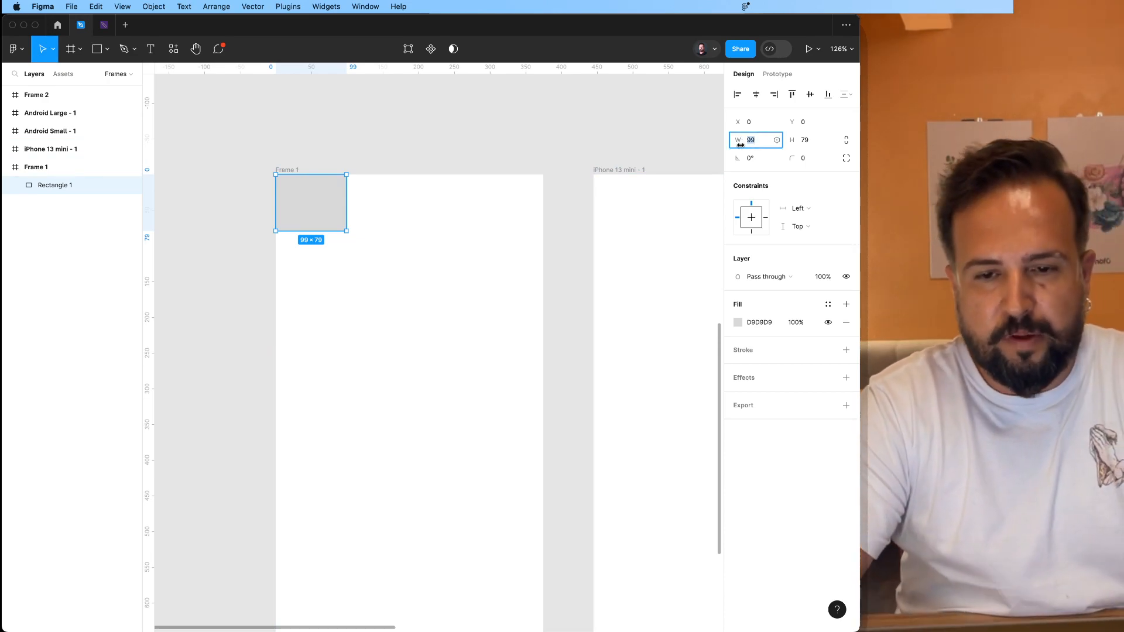
type("150")
key("Return")
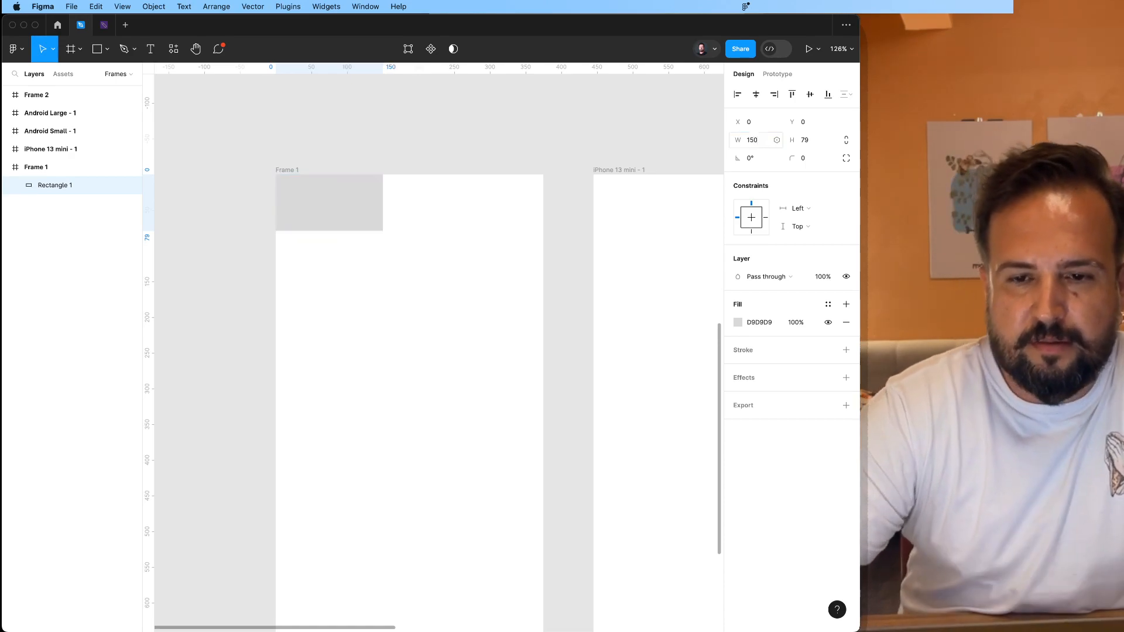
left_click(811, 140)
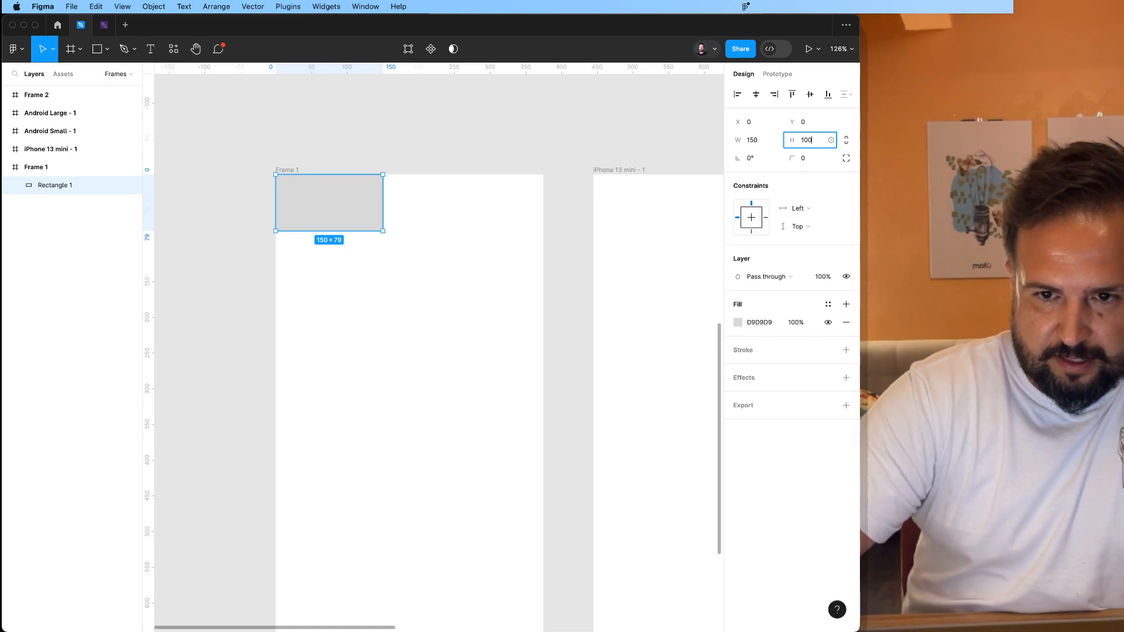
key("Return")
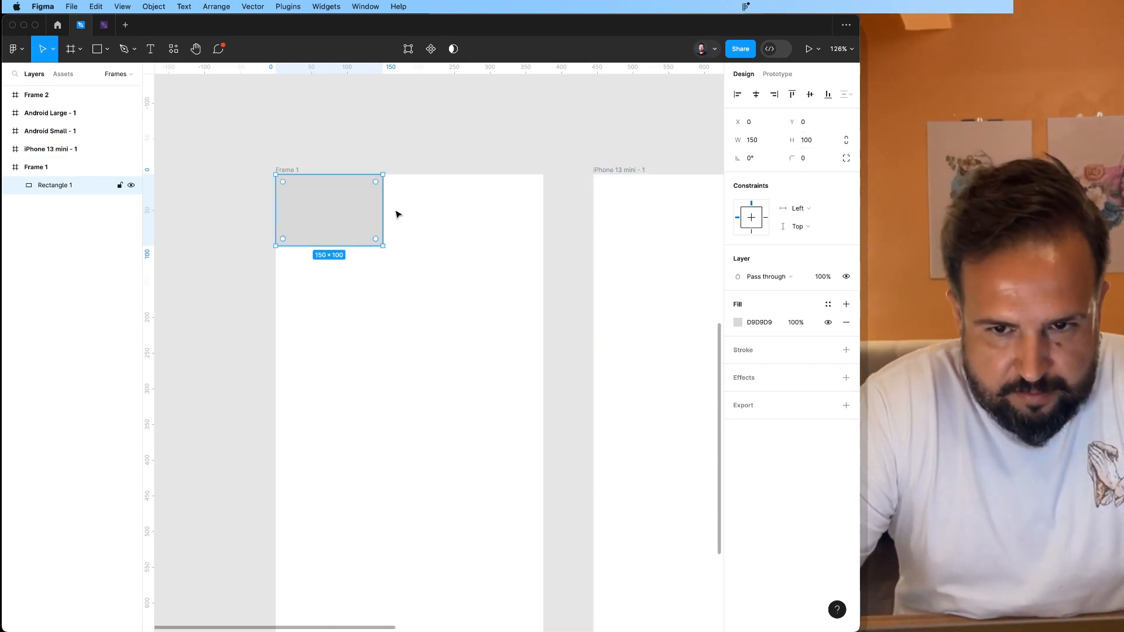
Try rotating the rectangle by 45°, undo the rotation, and leave the rectangle selected.
left_click(754, 162)
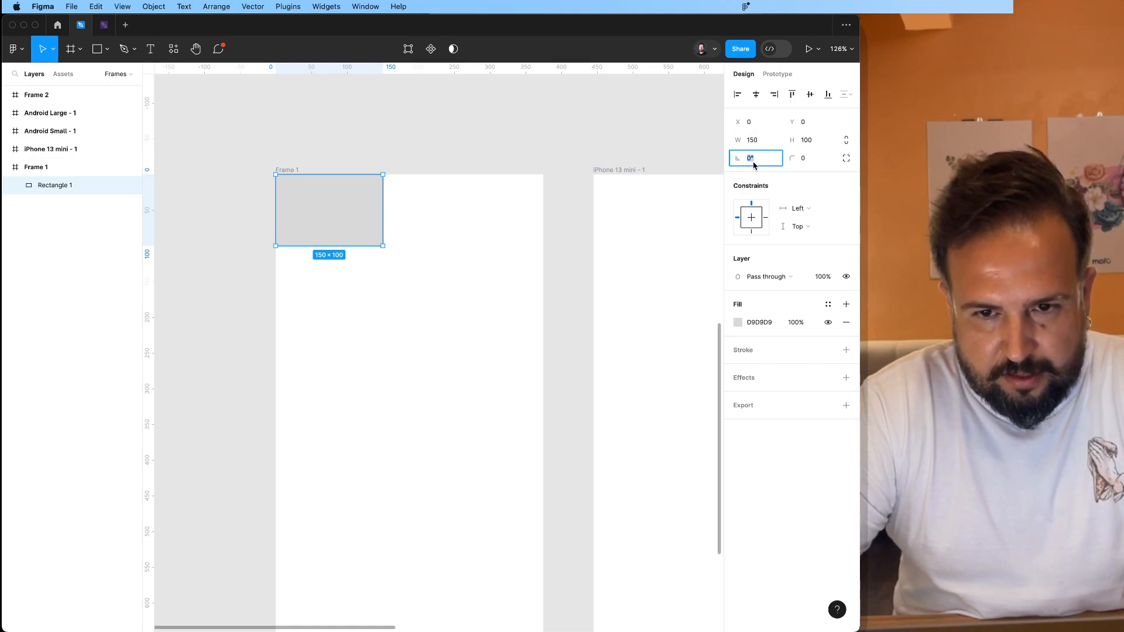
type("45")
key("Return")
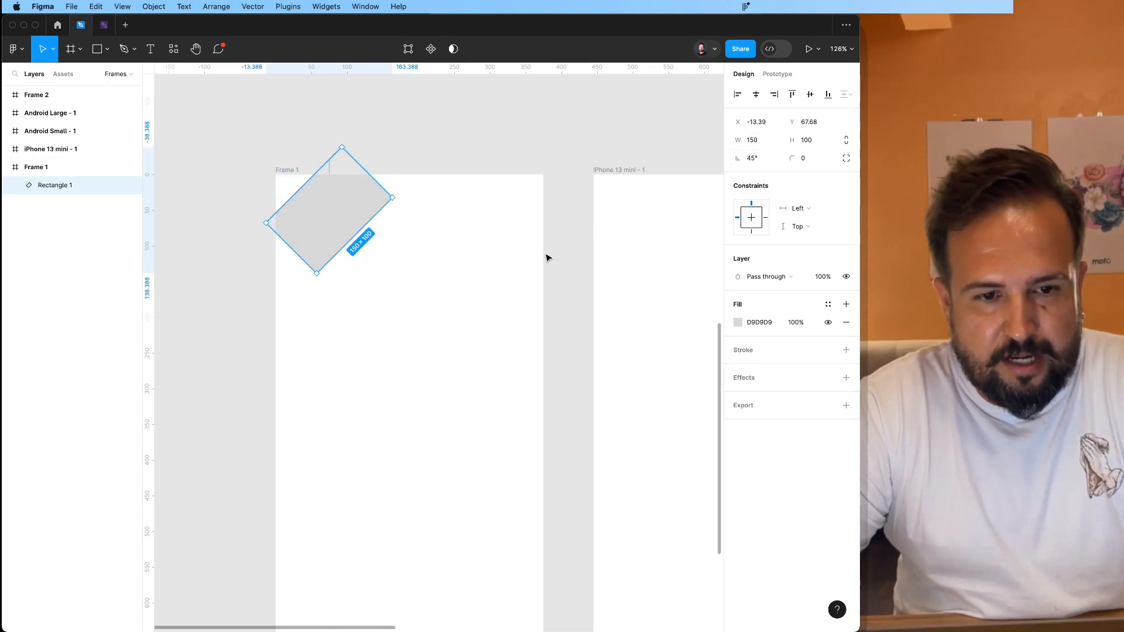
left_click(465, 266)
key("ctrl+z")
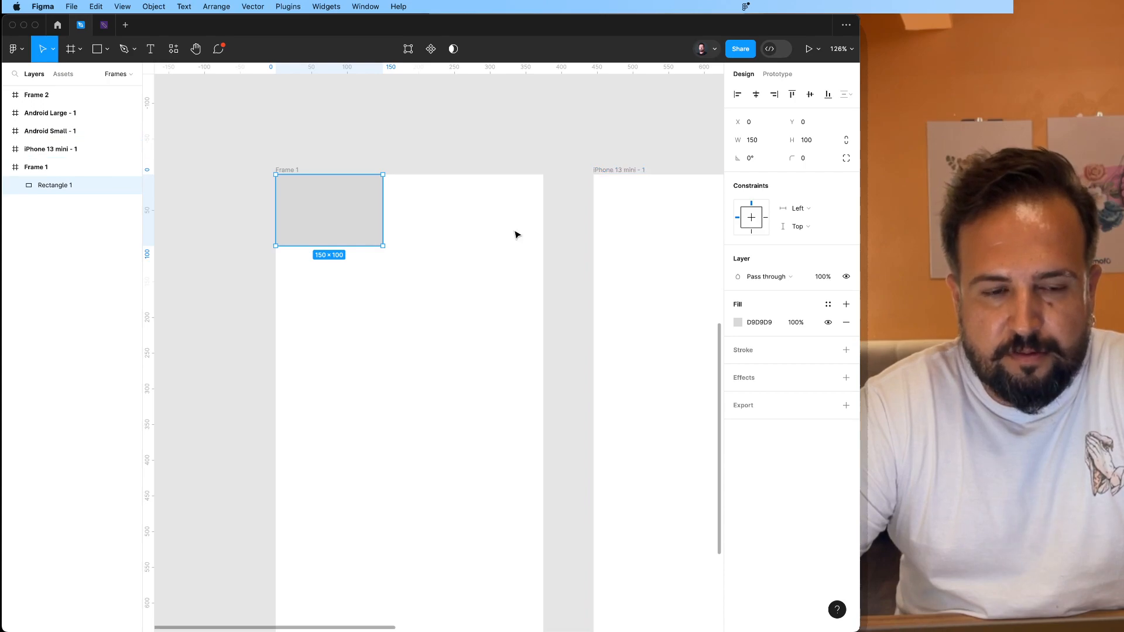
left_click(384, 134)
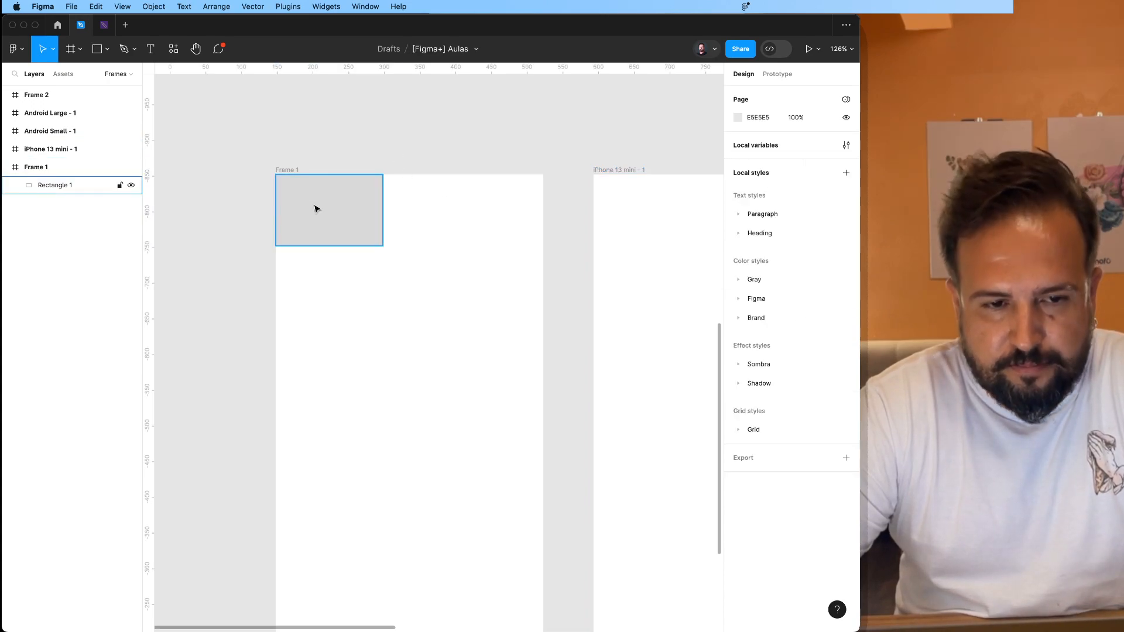
left_click(315, 207)
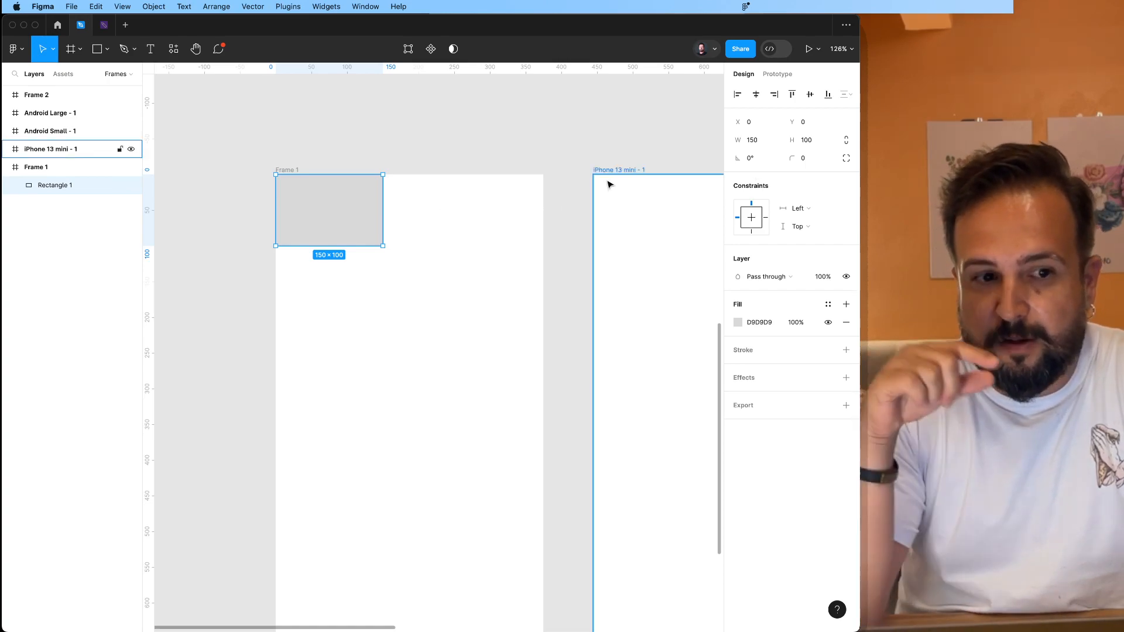
left_click(439, 279)
left_click(346, 206)
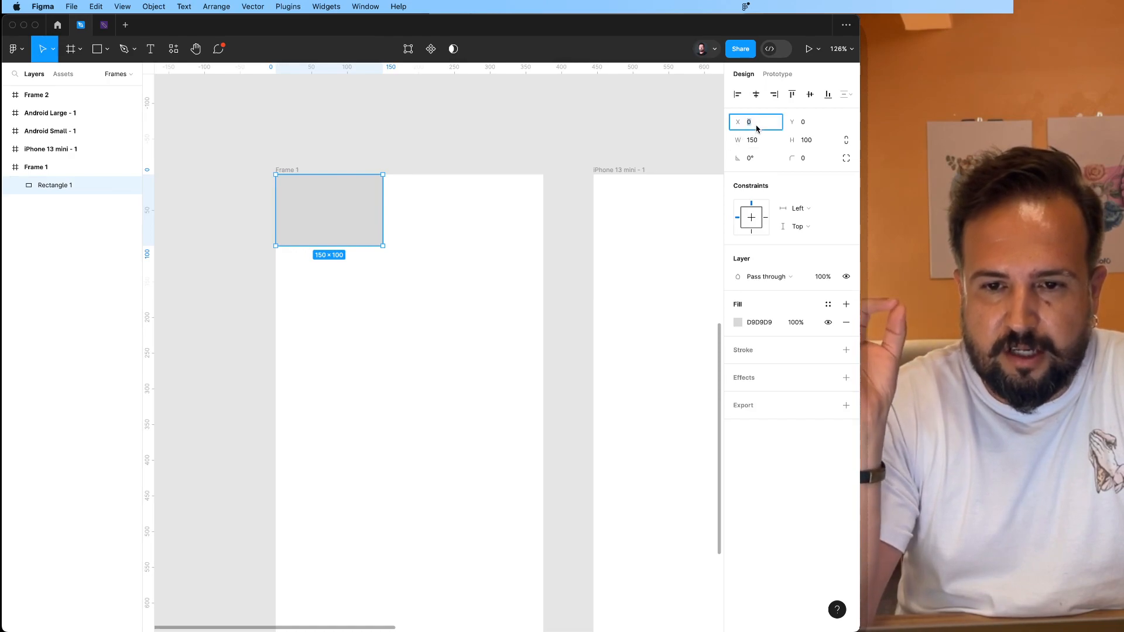
left_click(814, 140)
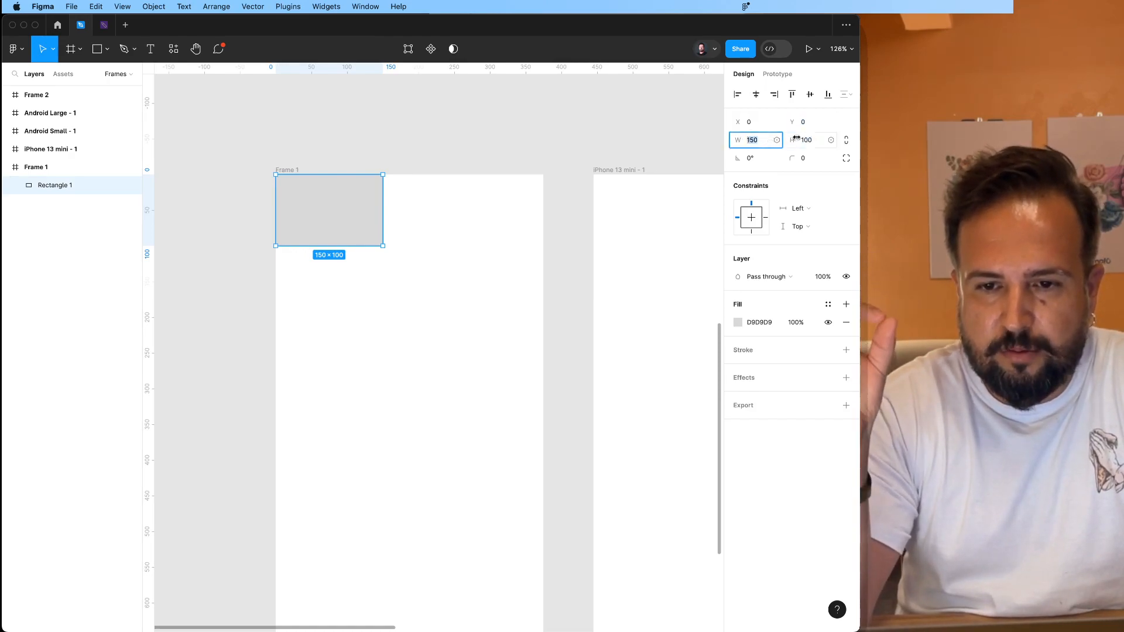
left_click(830, 139)
left_click(810, 140)
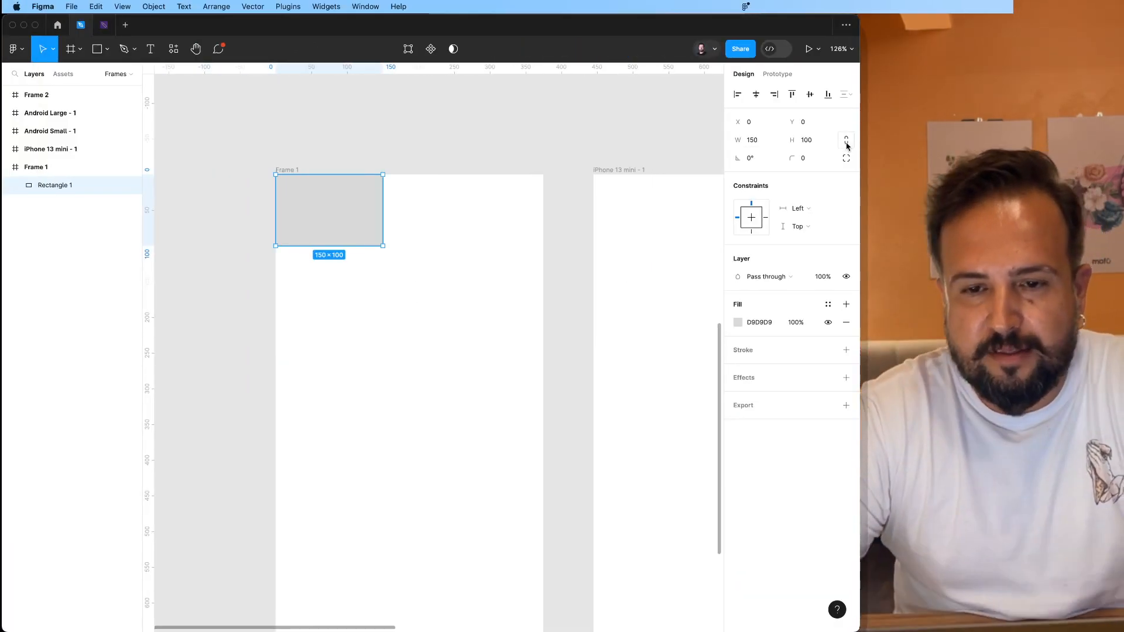
Set the rectangle's width to 100 and constrain its proportions.
left_click(754, 141)
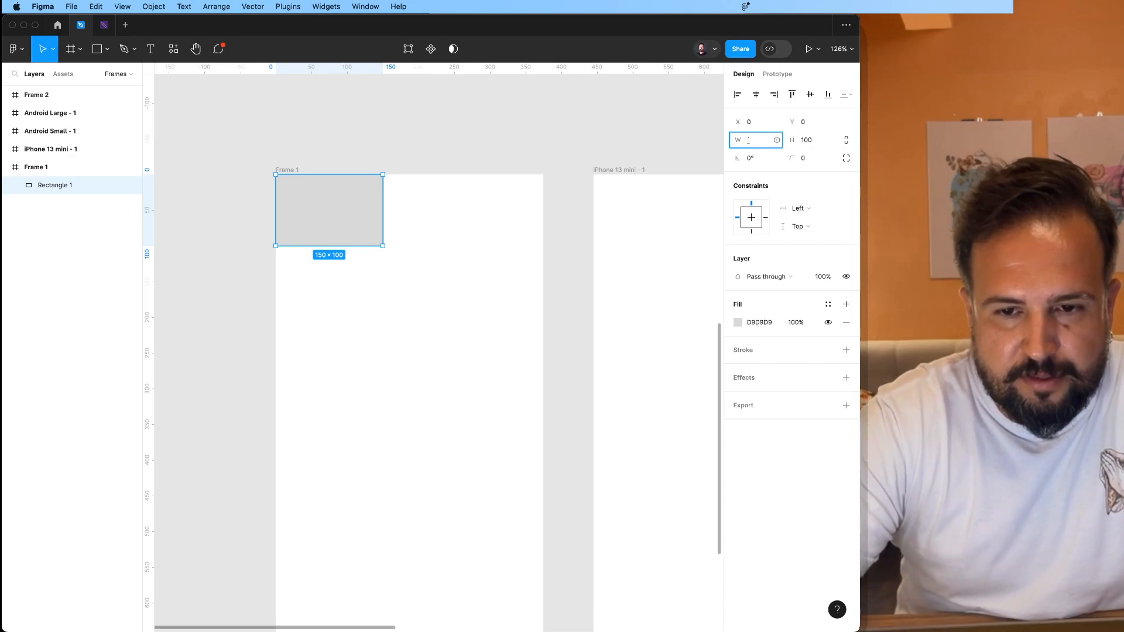
type("100")
key("Return")
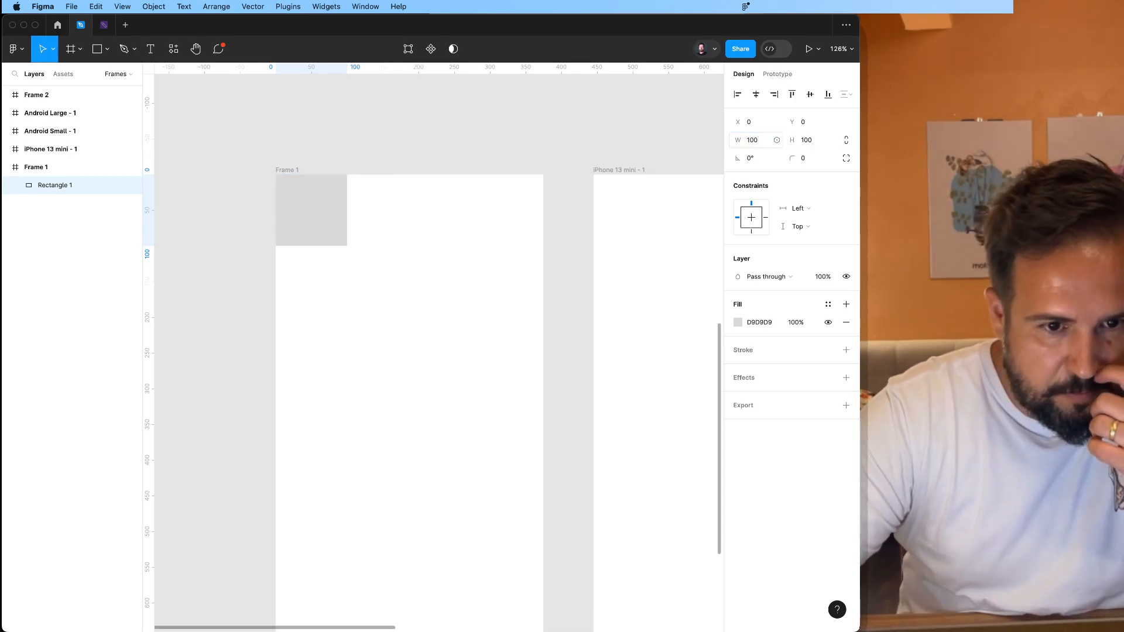
left_click(846, 141)
scroll(349, 248, "down", 2)
scroll(349, 248, "right", 2)
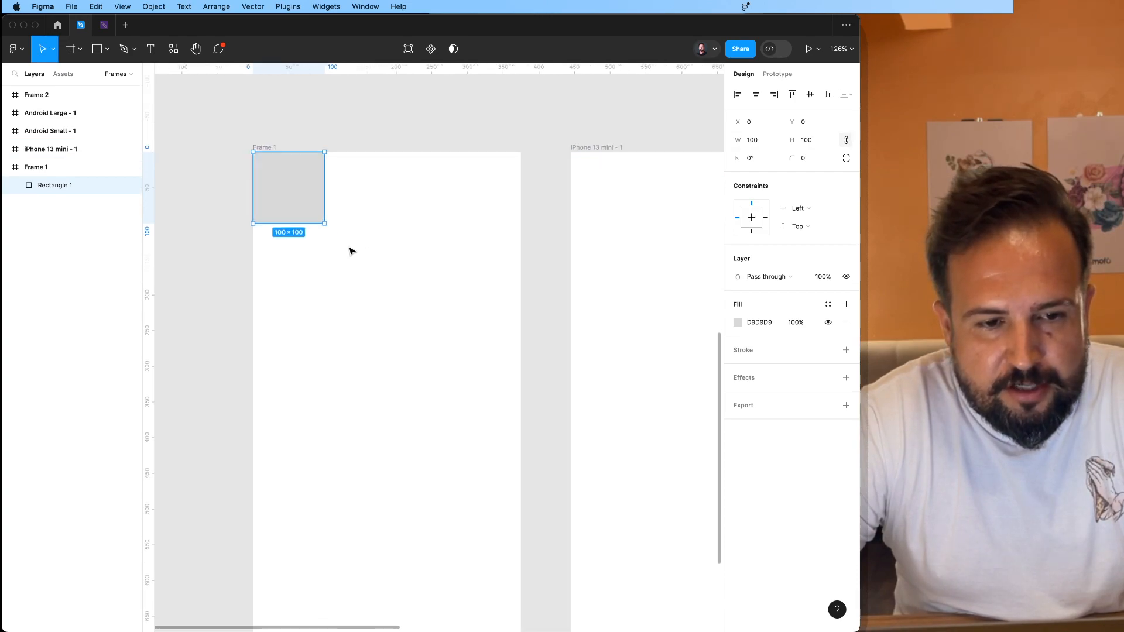
Try resizing the rectangle freehand to about 157 × 248, undo that, try stretching only its height downward, and undo that too.
left_click_drag(299, 200, 337, 305)
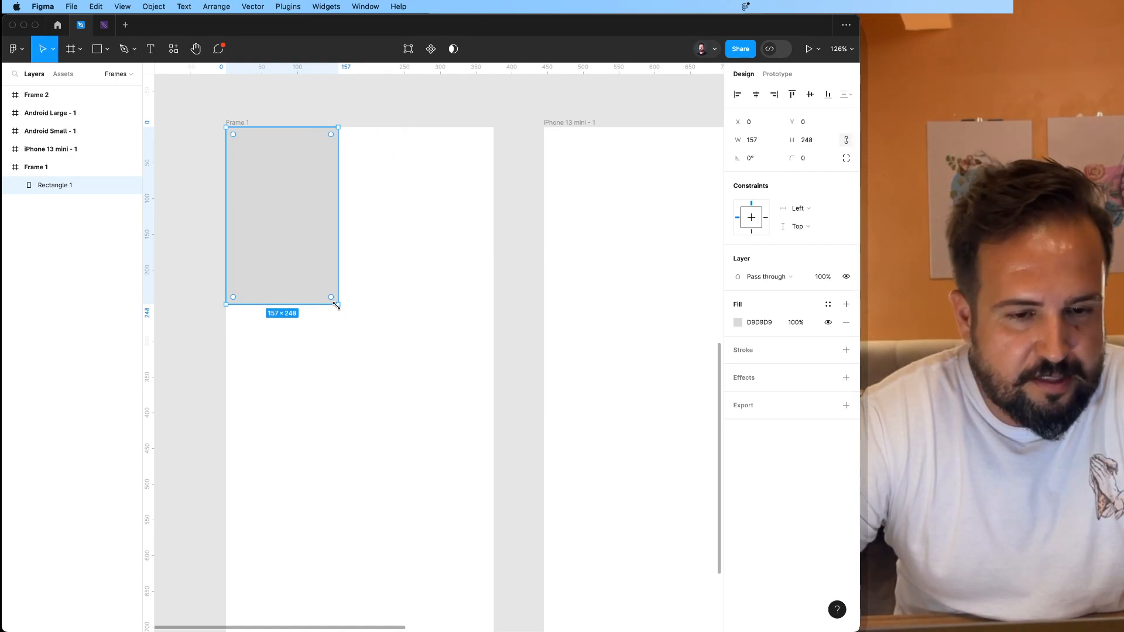
key("super+z")
left_click_drag(298, 199, 296, 289)
left_click(328, 331)
left_click(282, 267)
key("Escape")
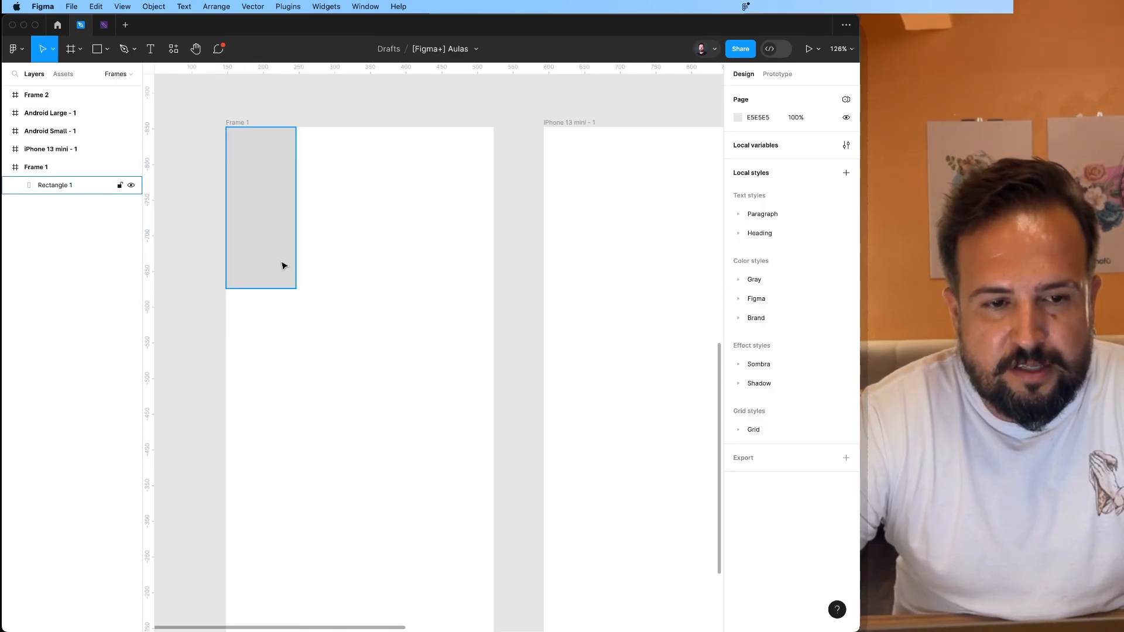
left_click(282, 266)
key("ctrl+z")
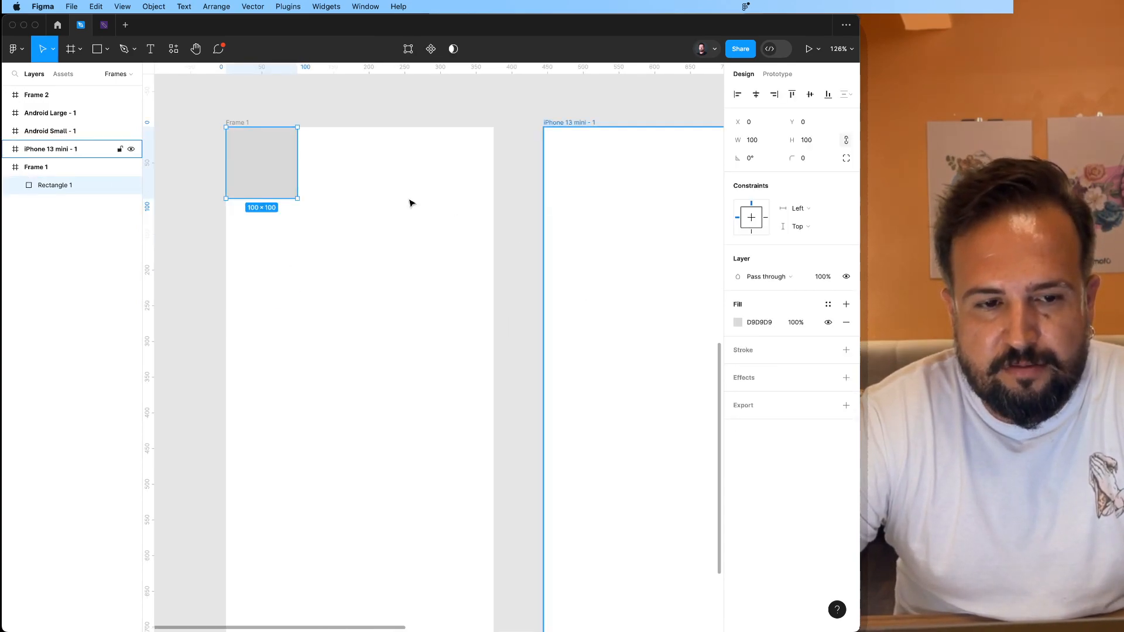
Set the rectangle's width to 200 with its proportions constrained.
left_click(456, 219)
left_click(279, 170)
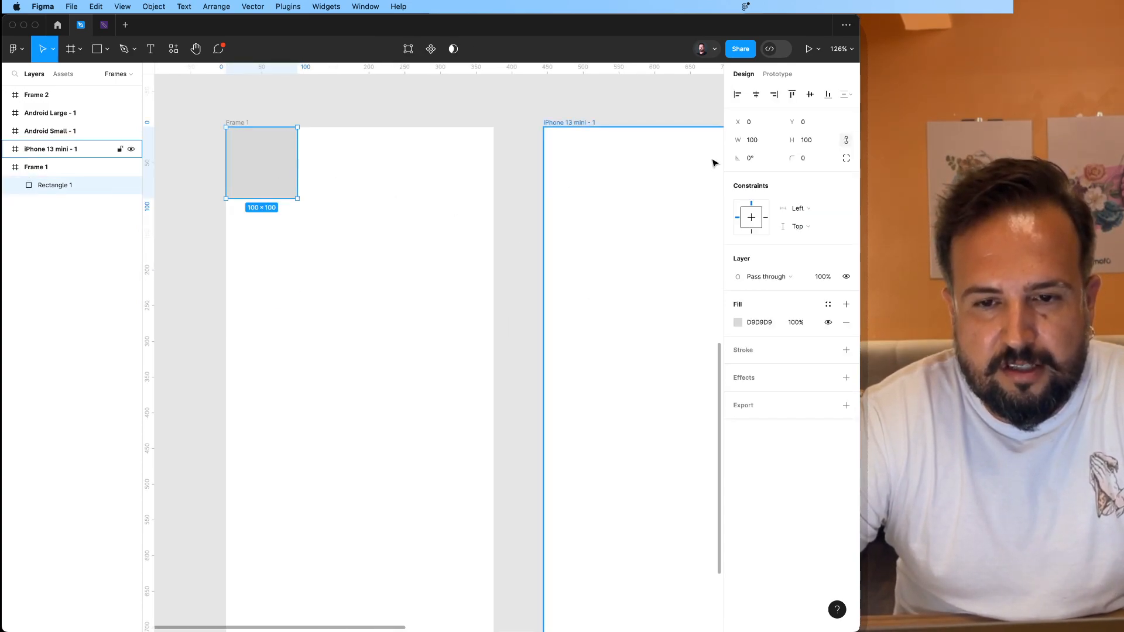
left_click(758, 140)
type("200")
key("Tab")
Release the rectangle's proportion constraint and set its height to 100.
left_click(847, 141)
left_click(809, 142)
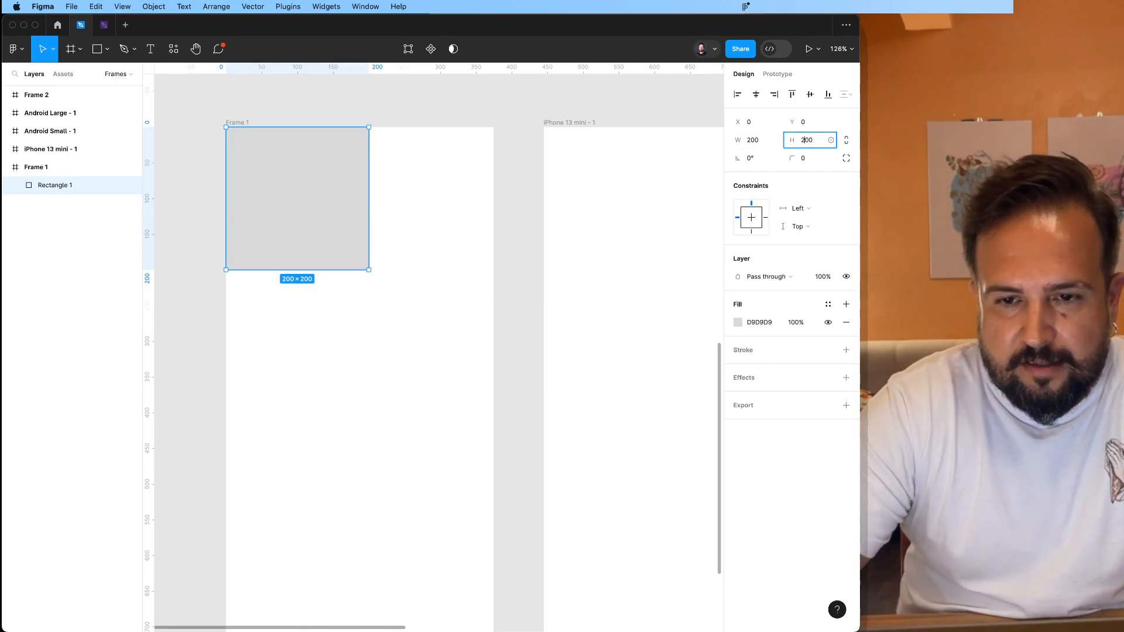
type("1")
key("Return")
key("Escape")
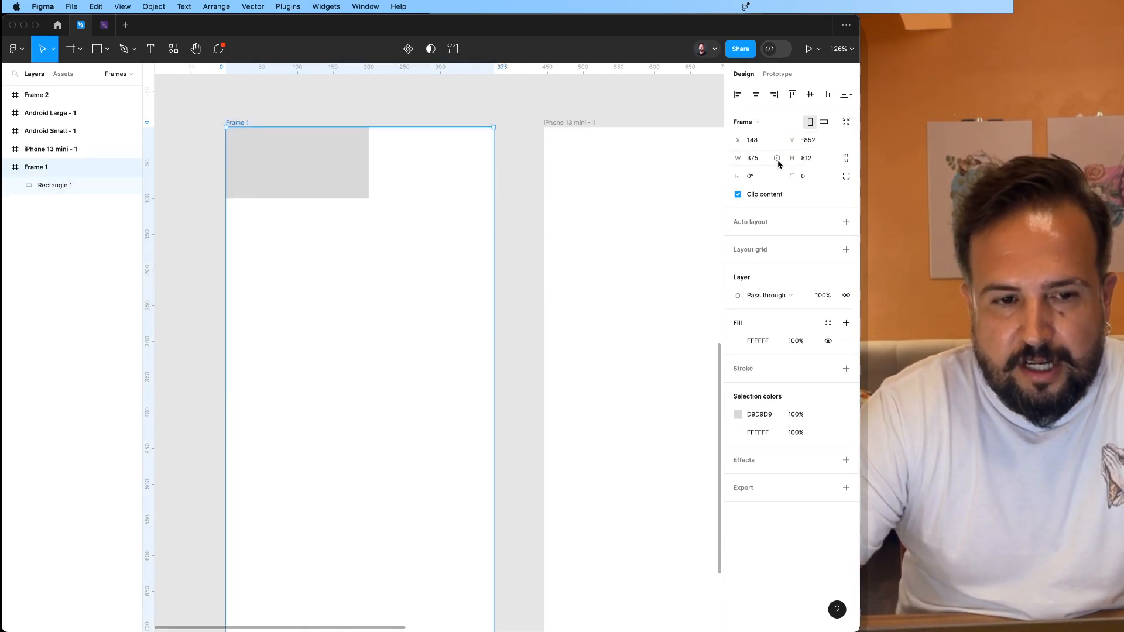
Constrain the rectangle's proportions again, then set its width to 100 and its height to 50.
left_click(353, 162)
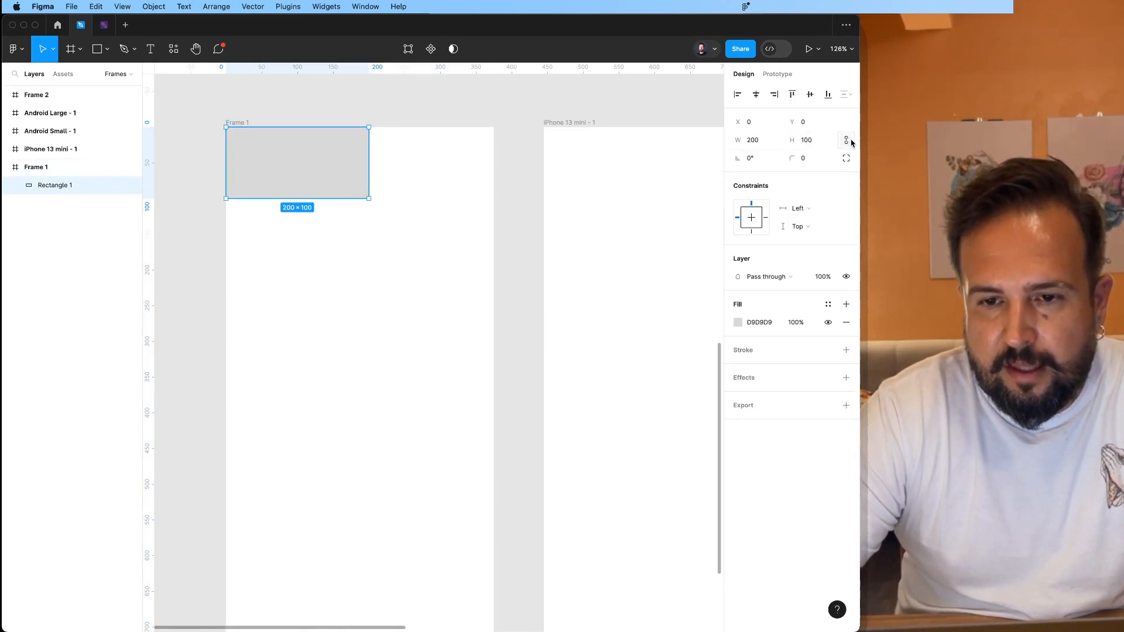
left_click(754, 143)
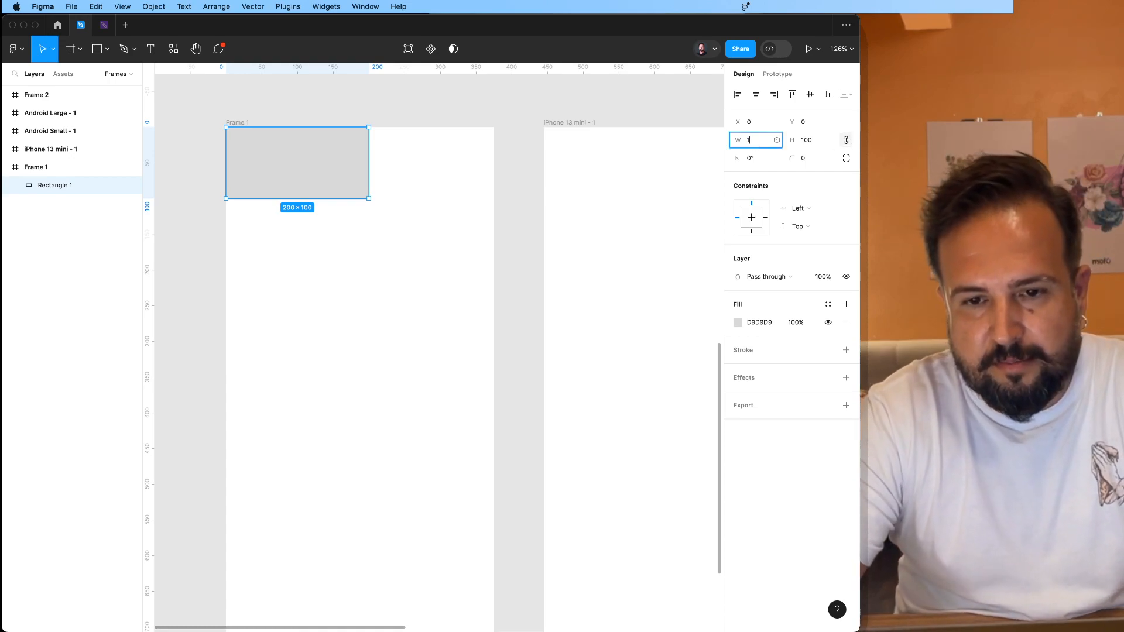
type("100")
key("Tab")
type("50")
key("Return")
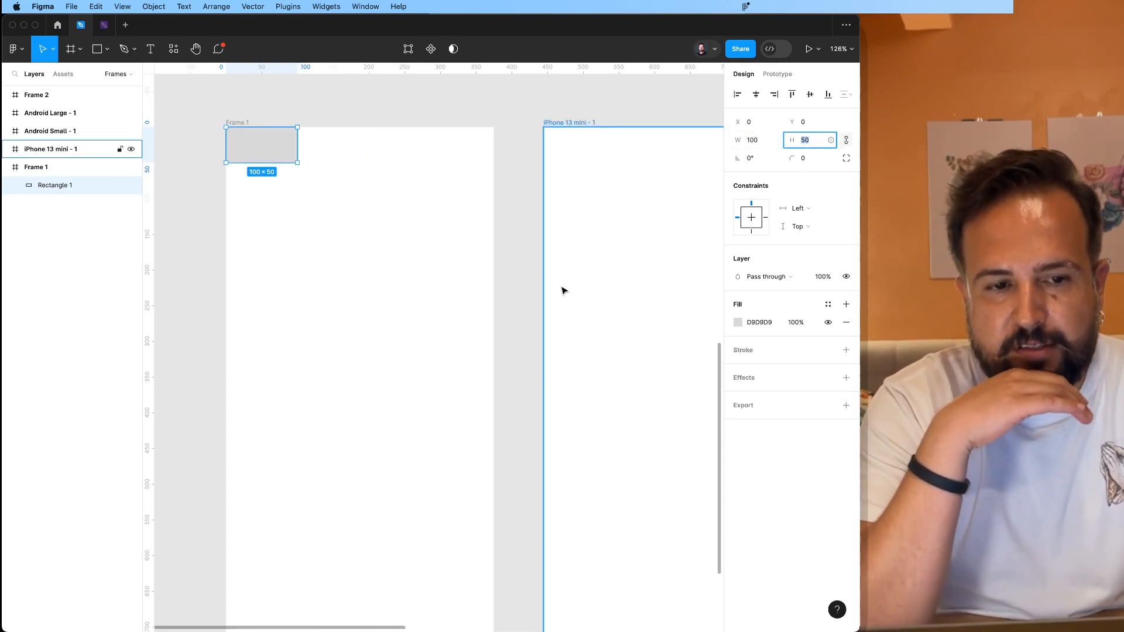
Release the proportion constraint and set the rectangle's width and height to 200 each.
left_click(850, 144)
left_click(754, 143)
type("20")
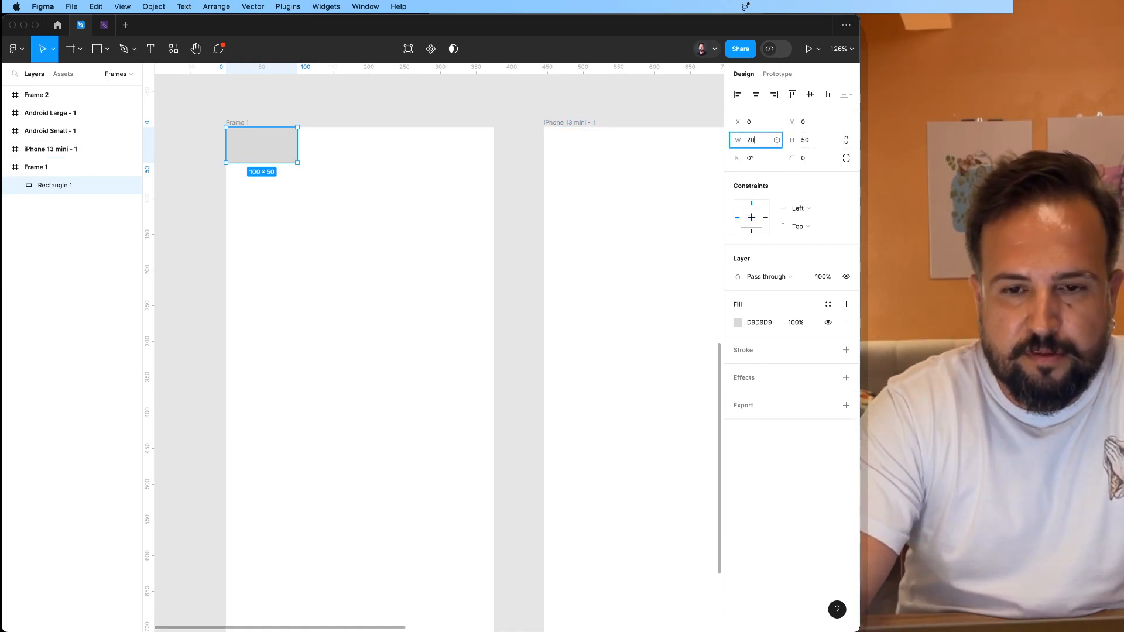
type("0")
key("Tab")
type("200")
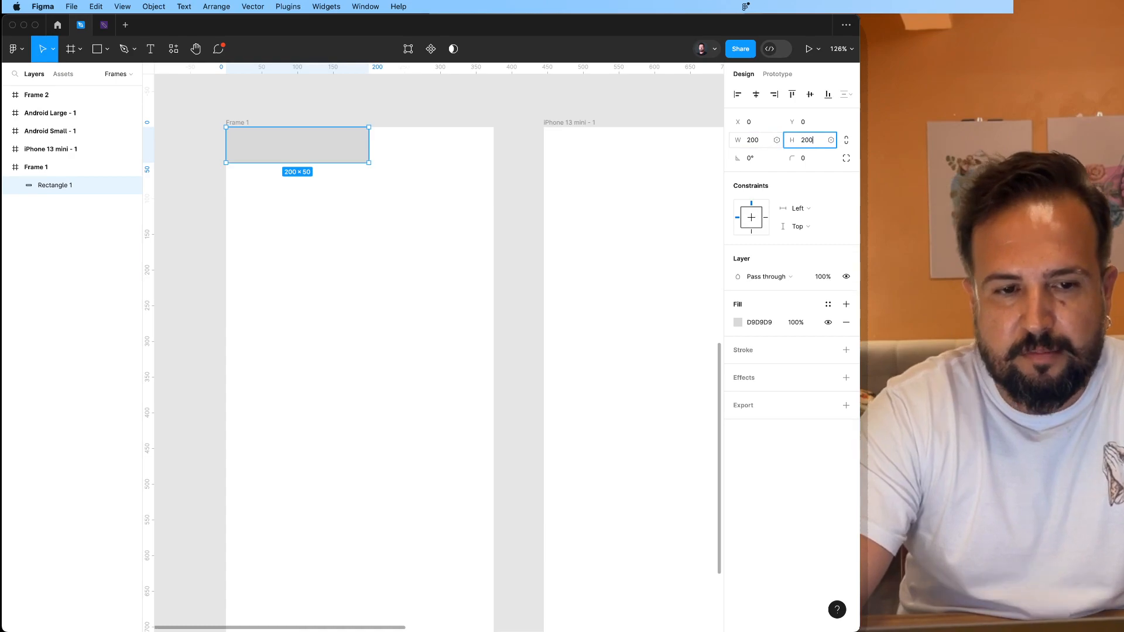
key("Return")
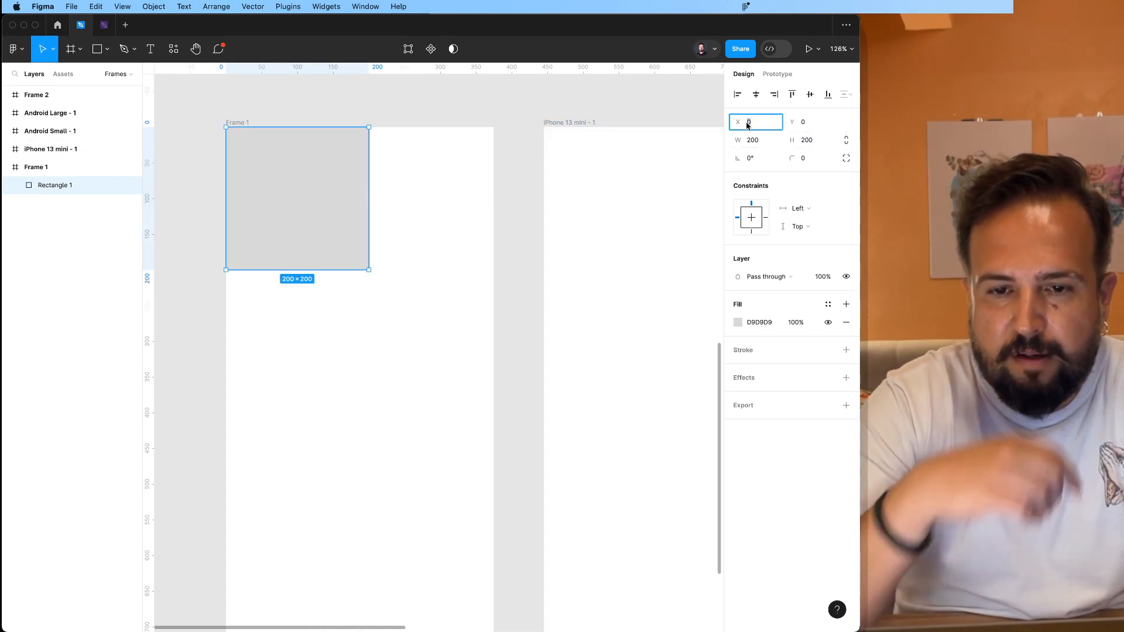
Move the rectangle to X 48, Y 48 within Frame 1 by nudging its coordinate values, and leave it selected.
left_click_drag(740, 119, 815, 122)
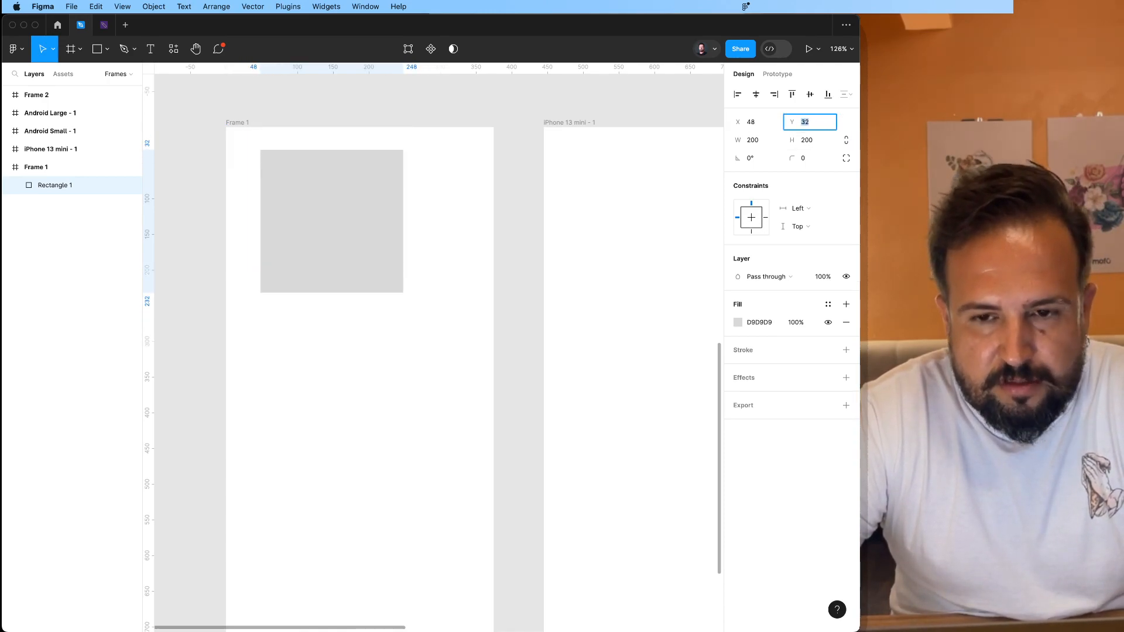
key("shift+Up")
key("shift+Down")
key("shift+Up")
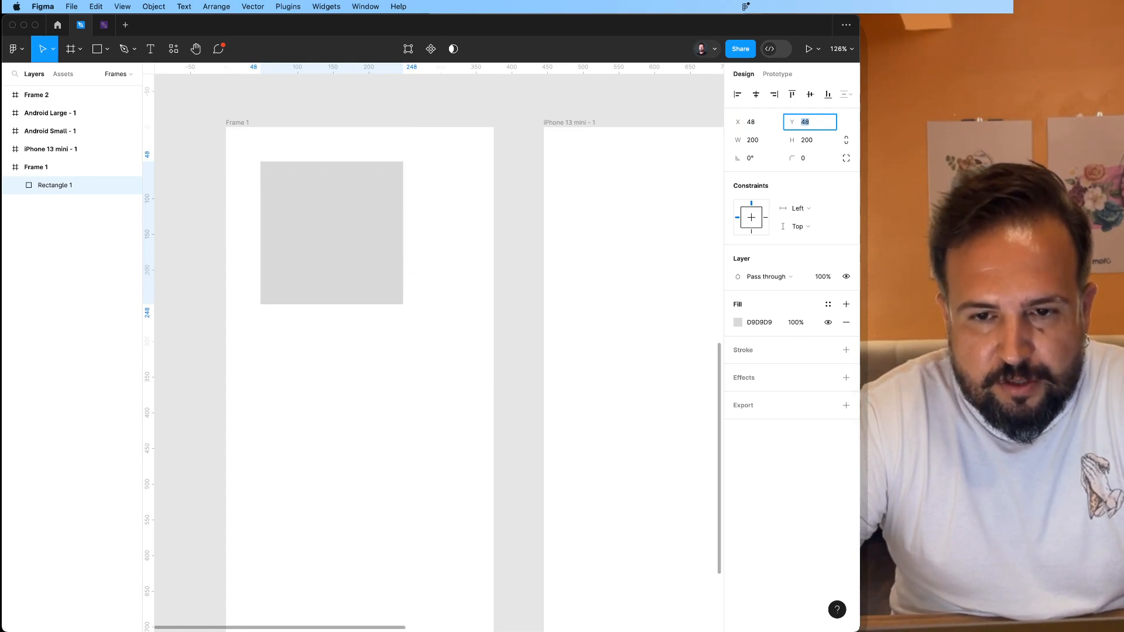
key("shift+Down")
key("shift+Up")
key("shift+Down")
key("shift+Up")
key("shift+Up")
key("shift+Down")
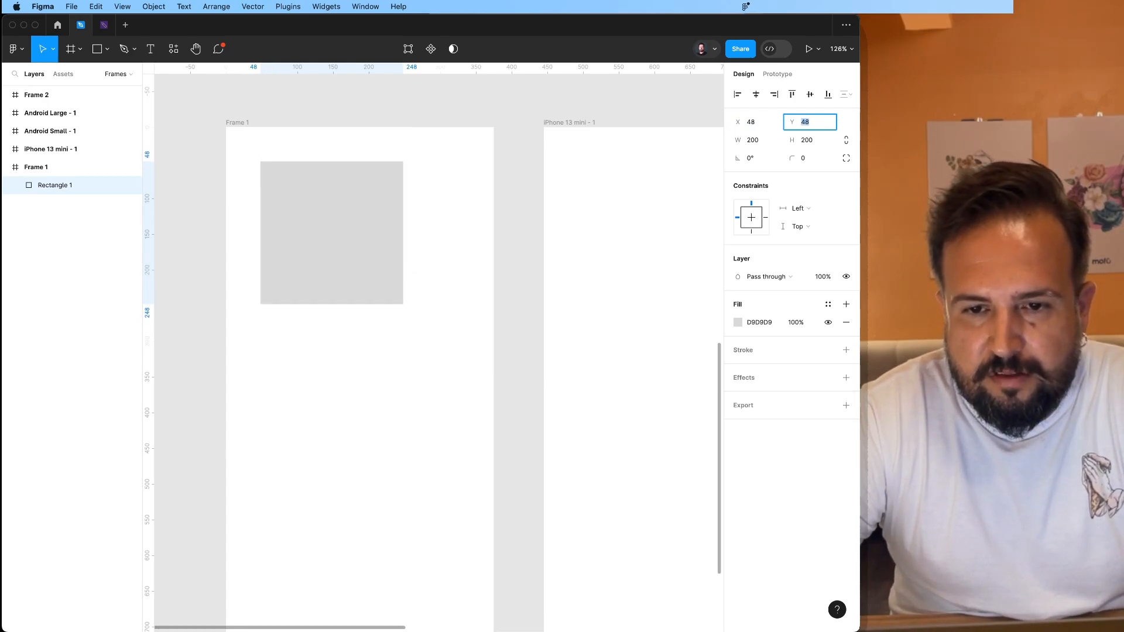
key("shift+Down")
key("shift+Down")
key("shift+Down")
key("shift+Down")
key("shift+Down")
key("shift+Down")
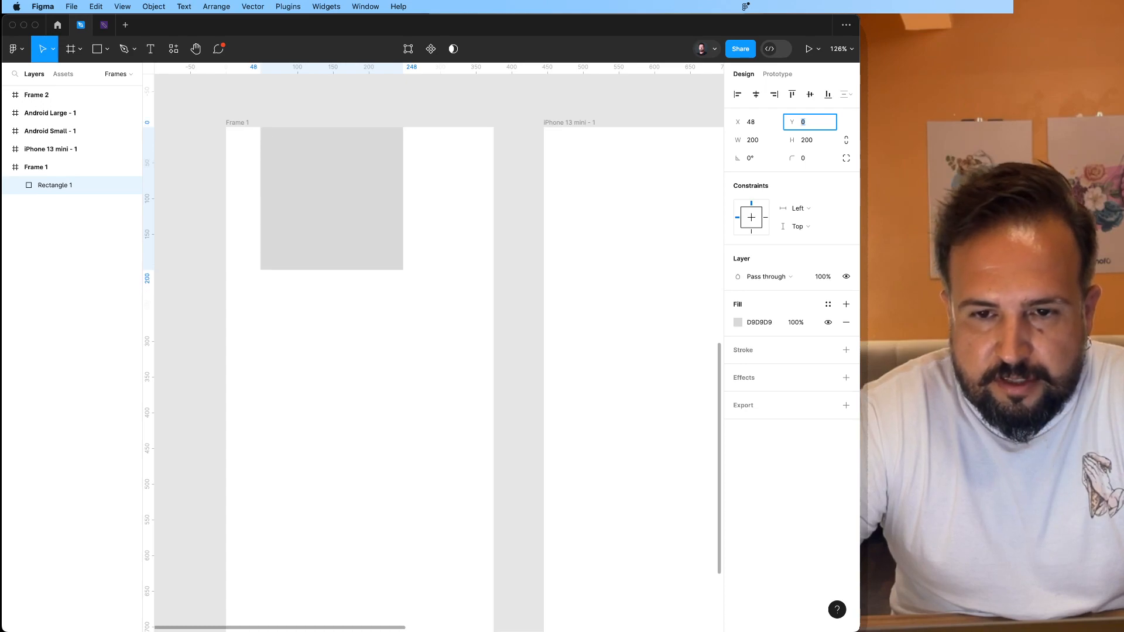
key("shift+Up")
key("shift+Up")
key("shift+Up")
key("shift+Up")
key("shift+Up")
key("shift+Up")
key("shift+Up")
key("shift+Down")
key("shift+Up")
key("shift+Down")
key("shift+Down")
key("shift+Up")
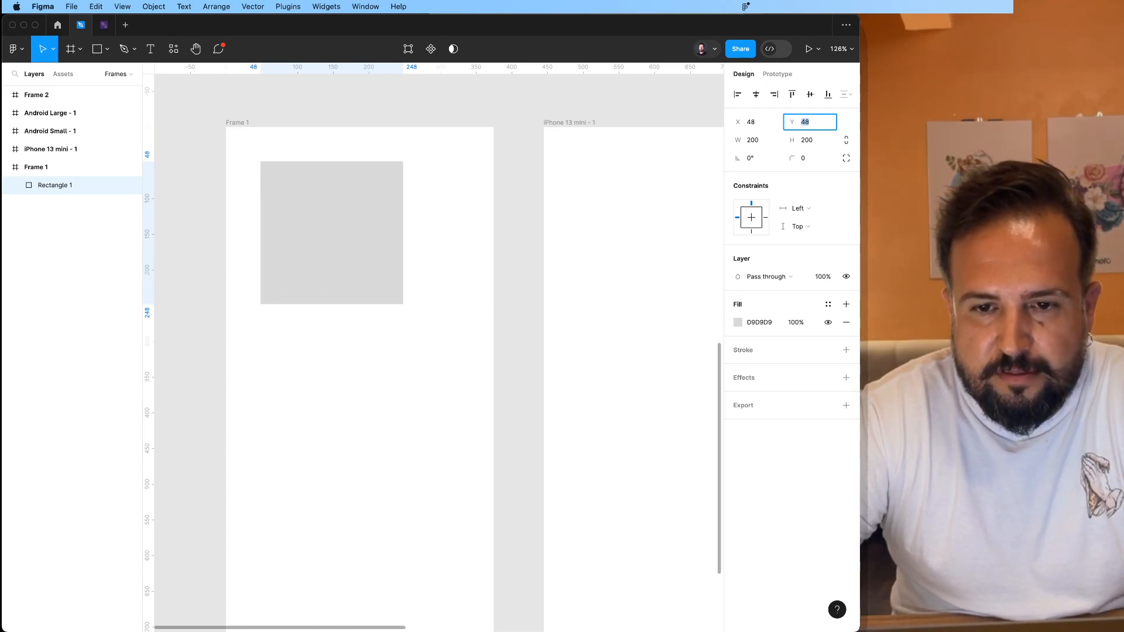
left_click(472, 82)
left_click(366, 236)
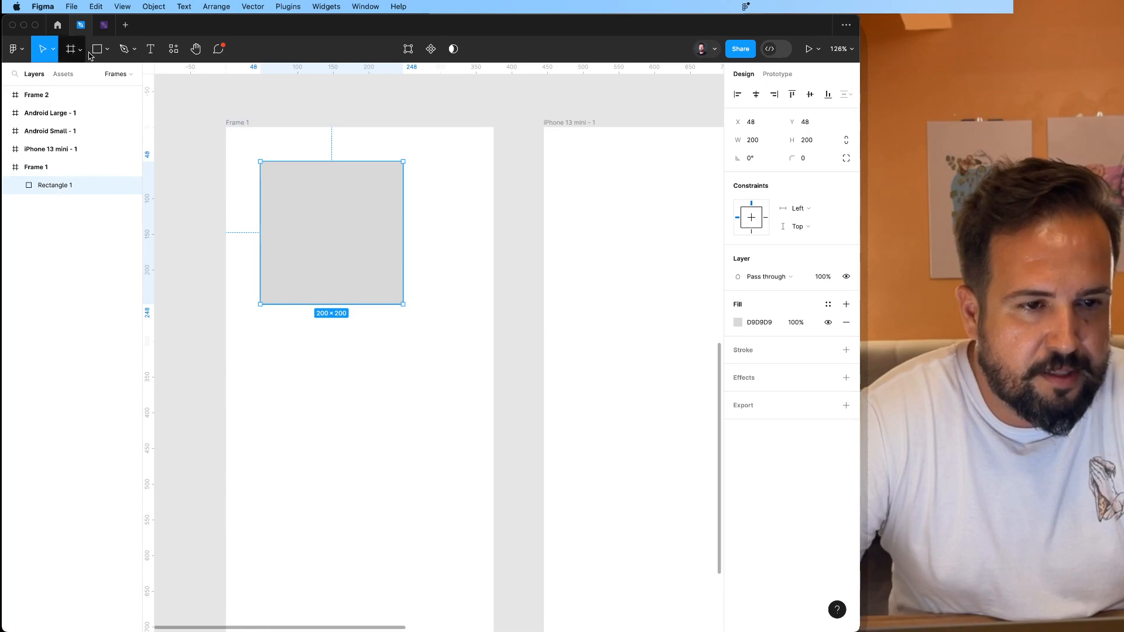
Draw a circle about 128 × 128 below the square in Frame 1, at about X 88, Y 280.
left_click(107, 49)
left_click(106, 118)
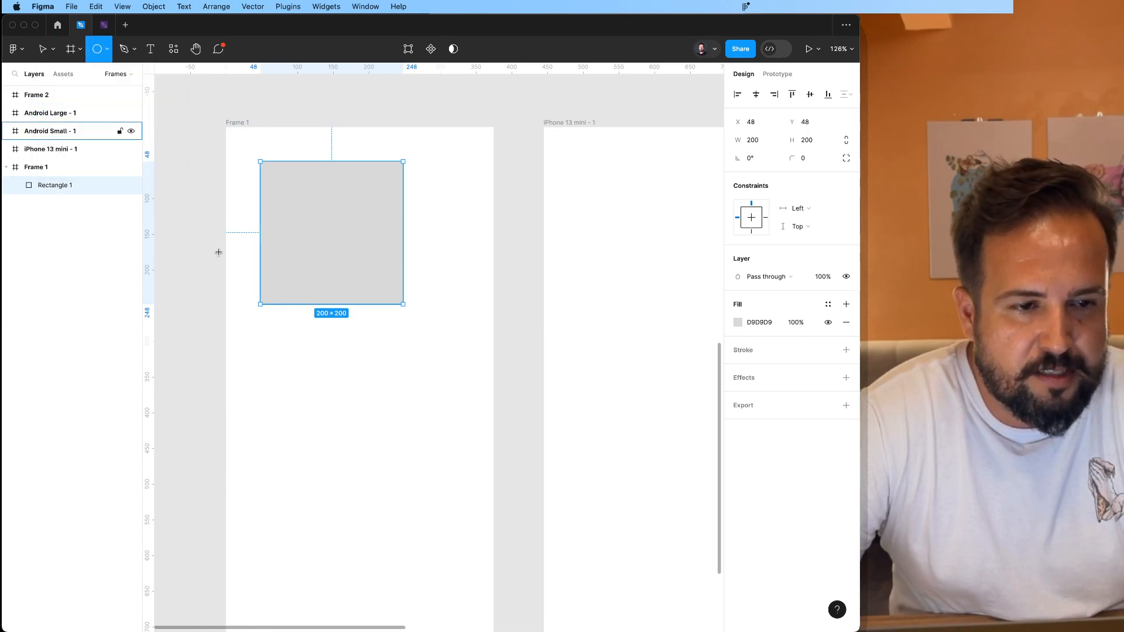
left_click_drag(289, 327, 381, 419)
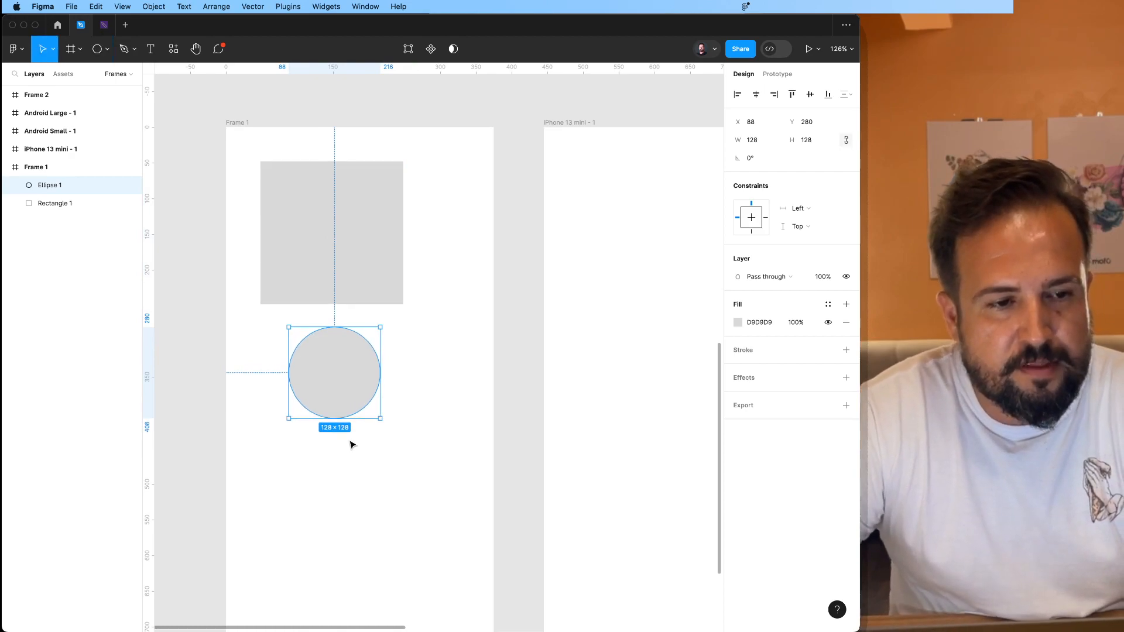
Duplicate the circle into the iPhone 13 mini - 1 frame at about X 52, Y 264, and select that frame.
left_click(246, 392)
left_click(347, 404)
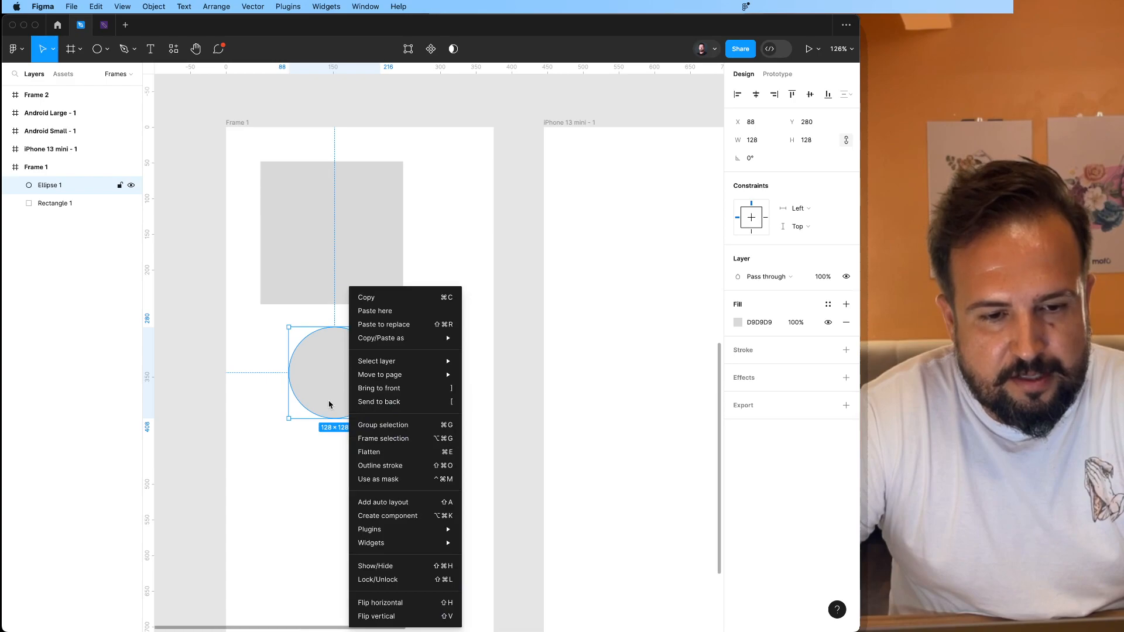
left_click(326, 464)
left_click_drag(336, 387, 631, 391)
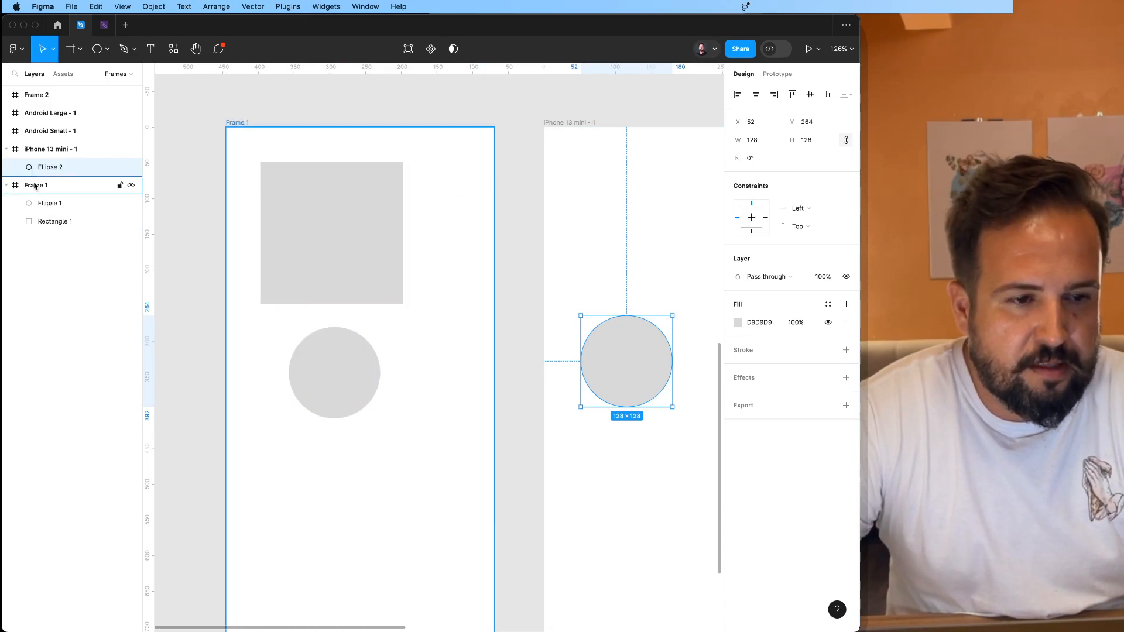
left_click(57, 150)
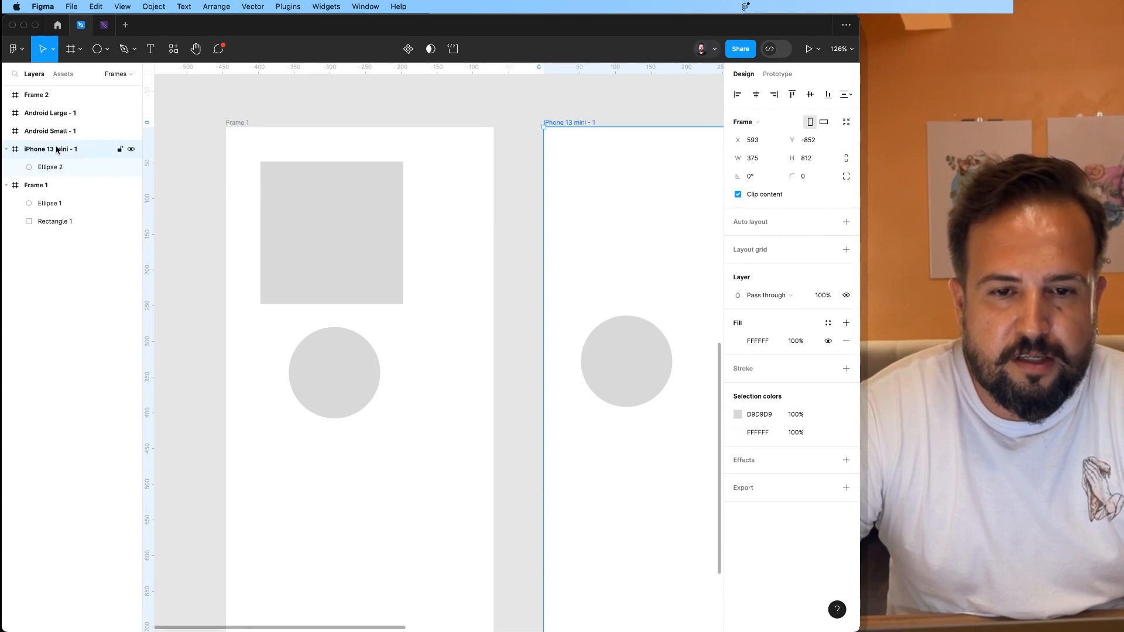
Try moving the duplicated circle from iPhone 13 mini - 1 into Frame 1 at about X 223, Y 228, and undo the move.
left_click(600, 370)
left_click_drag(616, 376, 421, 351)
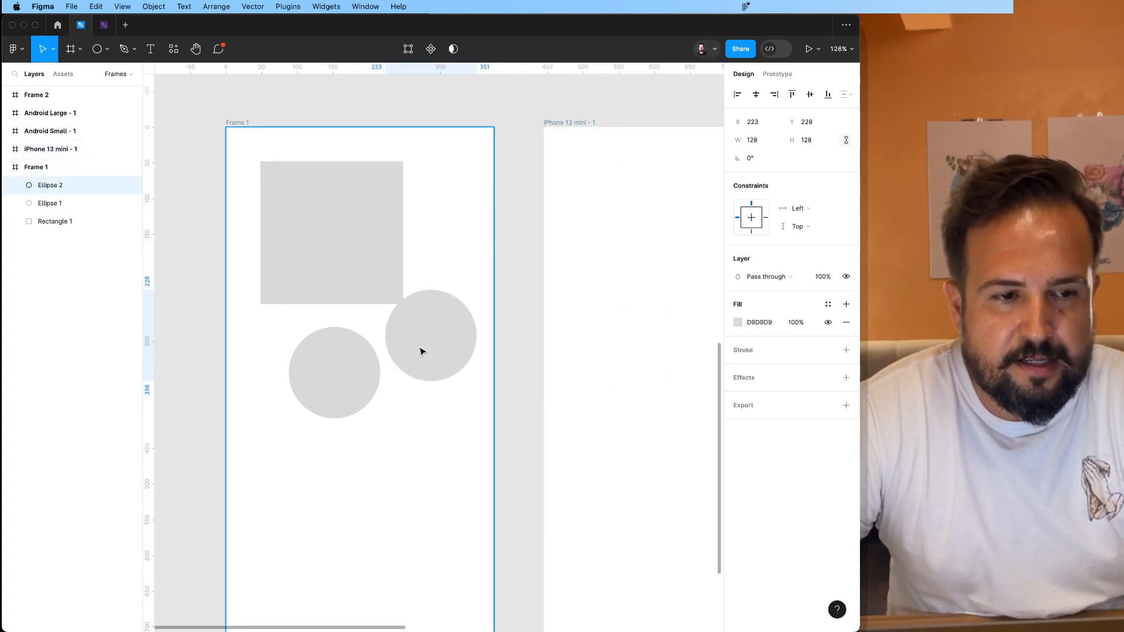
key("ctrl+z")
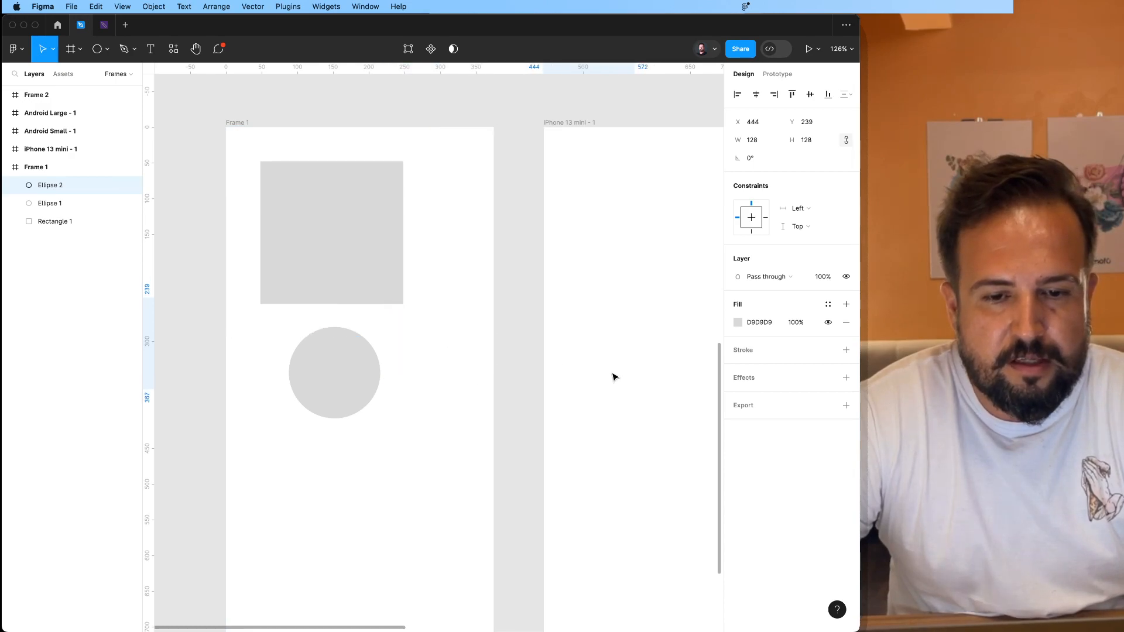
Select the square and circle in Frame 1 and move both layers out of the frame to the top level above it.
left_click(339, 216)
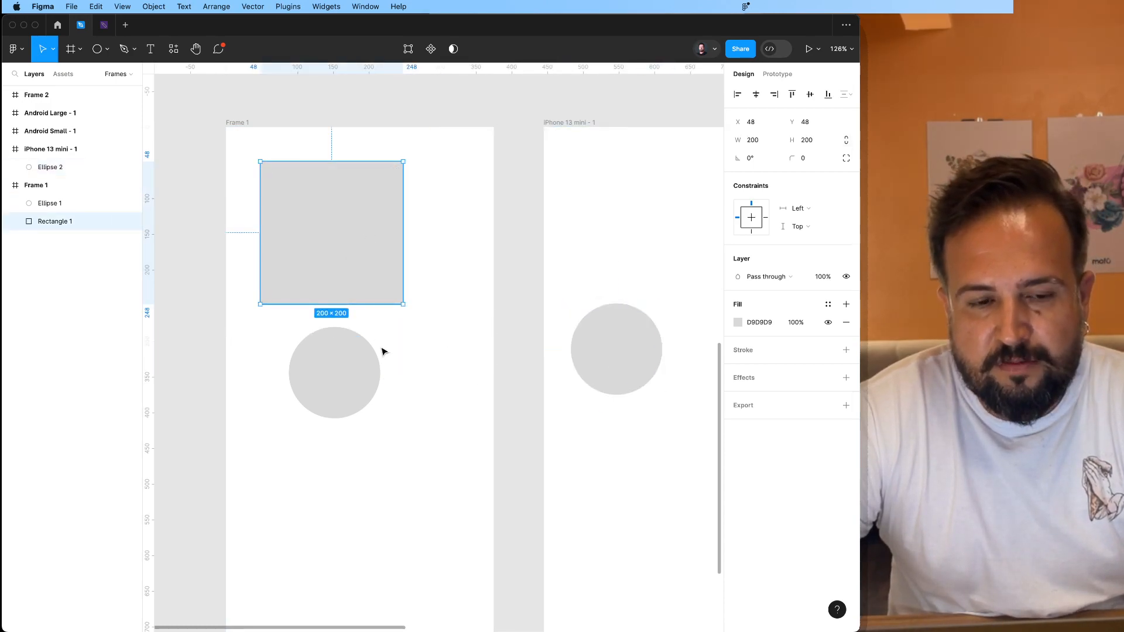
left_click(361, 375)
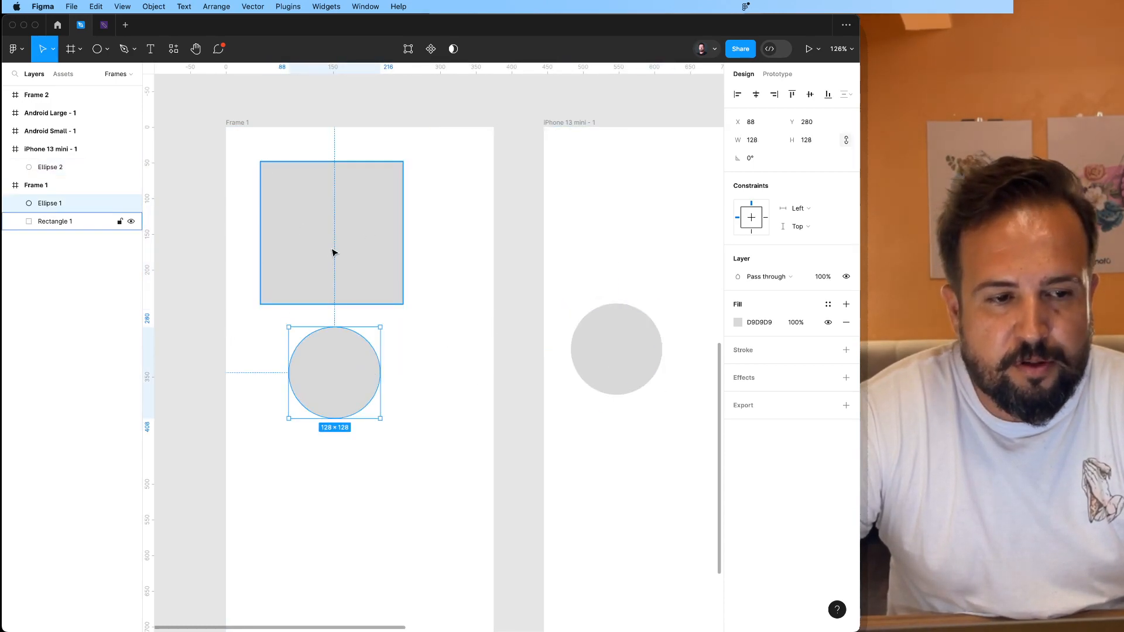
left_click(327, 96)
left_click(364, 236)
left_click(36, 206, "shift")
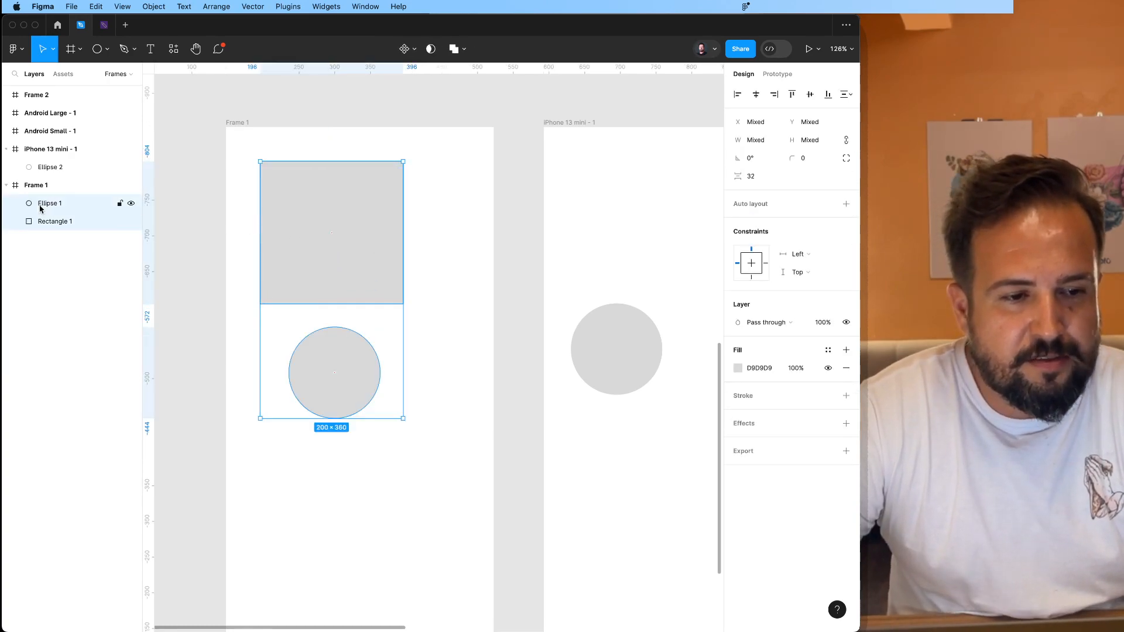
mouse_move(36, 207)
left_mouse_down()
mouse_move(45, 179)
mouse_move(17, 199)
left_mouse_up()
left_click(120, 336)
left_click(29, 222)
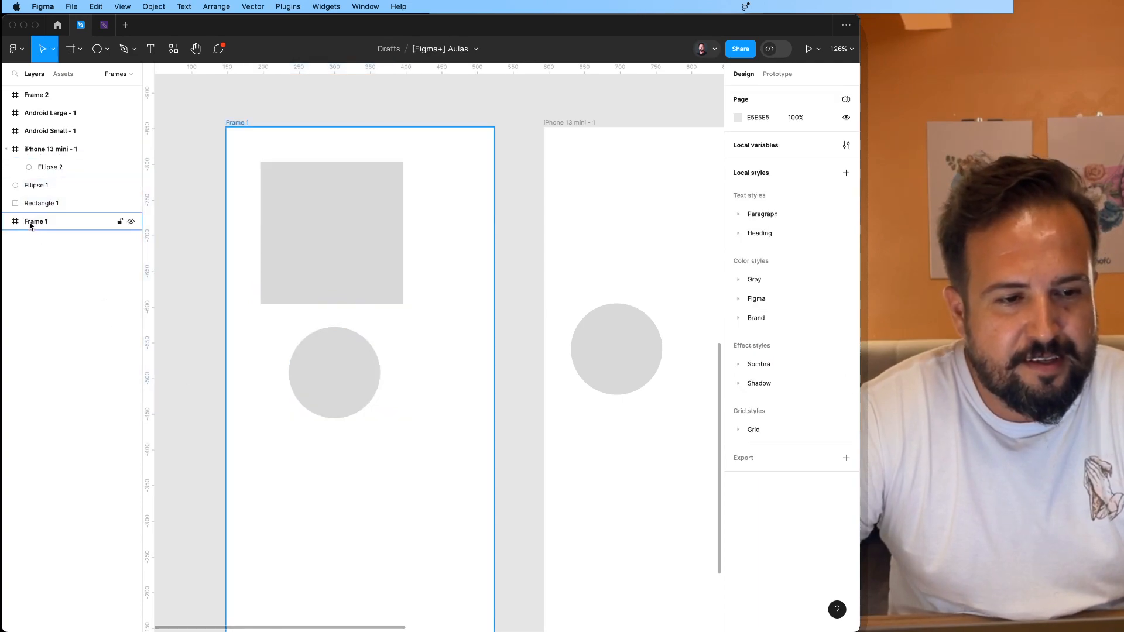
Select the circle and square layers and move both back inside Frame 1.
left_click(194, 264)
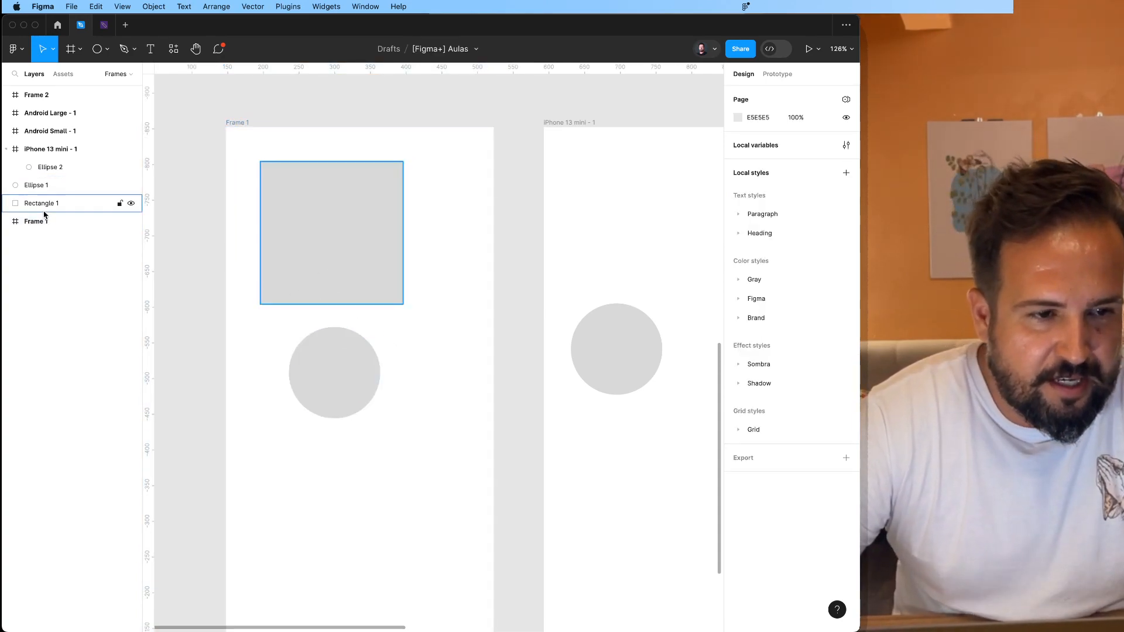
left_click(43, 185)
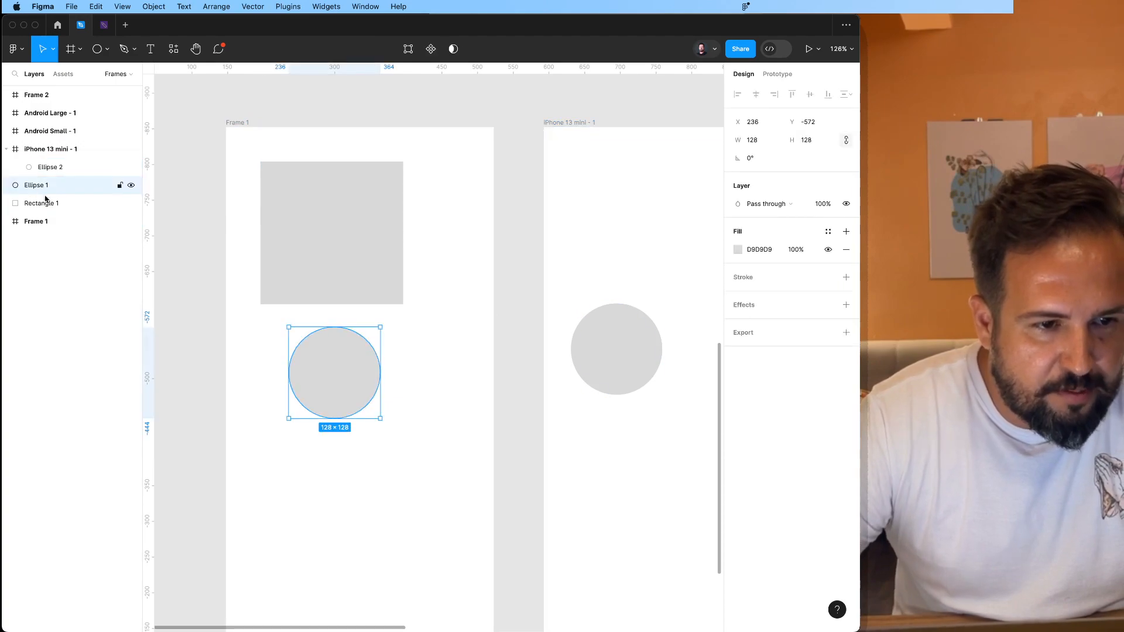
left_click(51, 205, "shift")
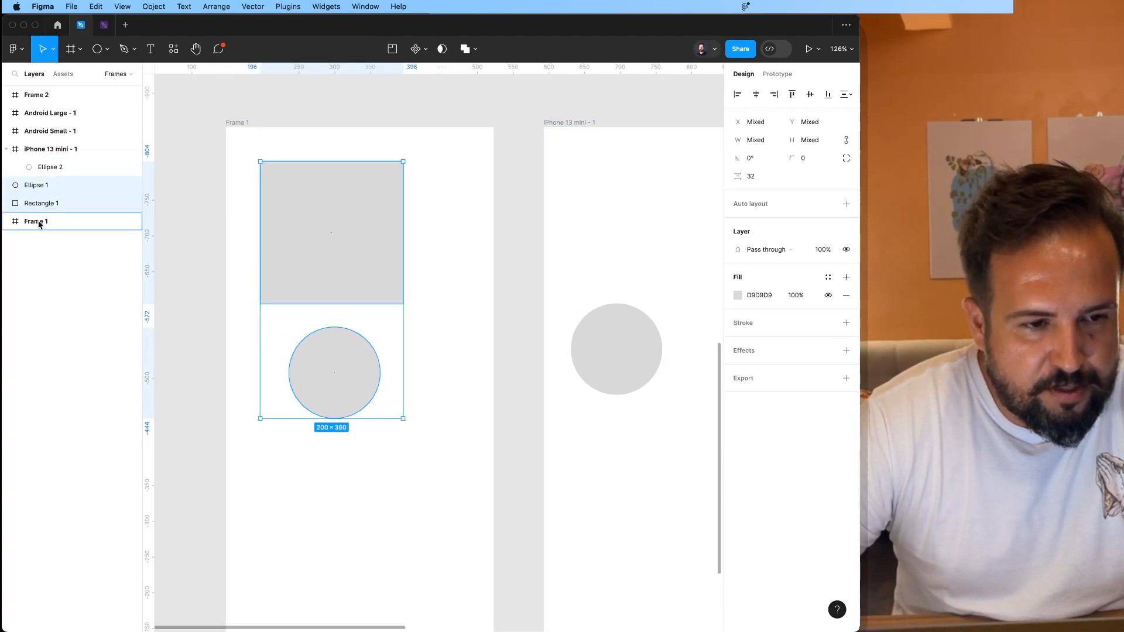
left_click_drag(41, 241, 40, 236)
Collapse and expand the frames' layer contents to examine which shapes are nested in Frame 1, and clear the selection.
left_click(6, 187)
left_click(6, 186)
left_click(6, 186)
left_click(6, 150)
left_click(5, 150)
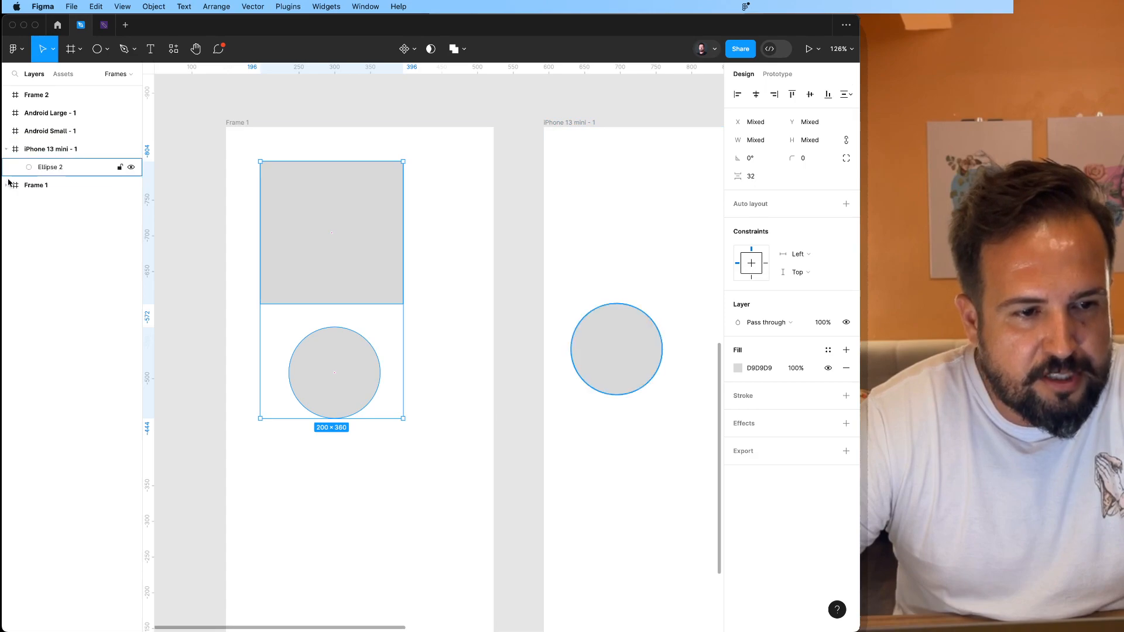
left_click(7, 185)
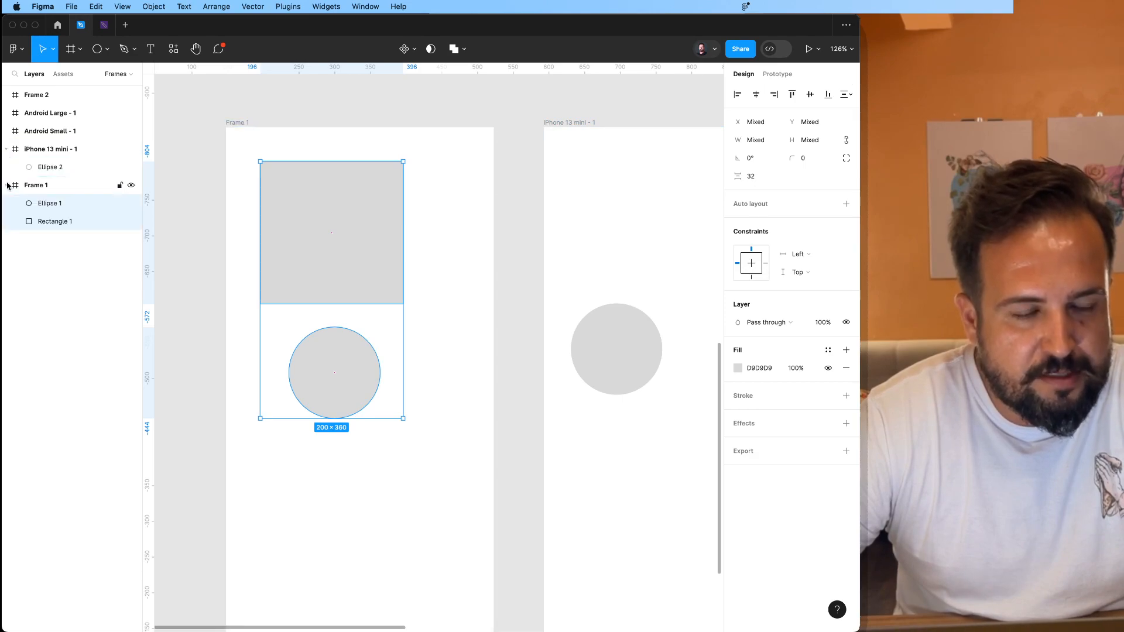
left_click(199, 351)
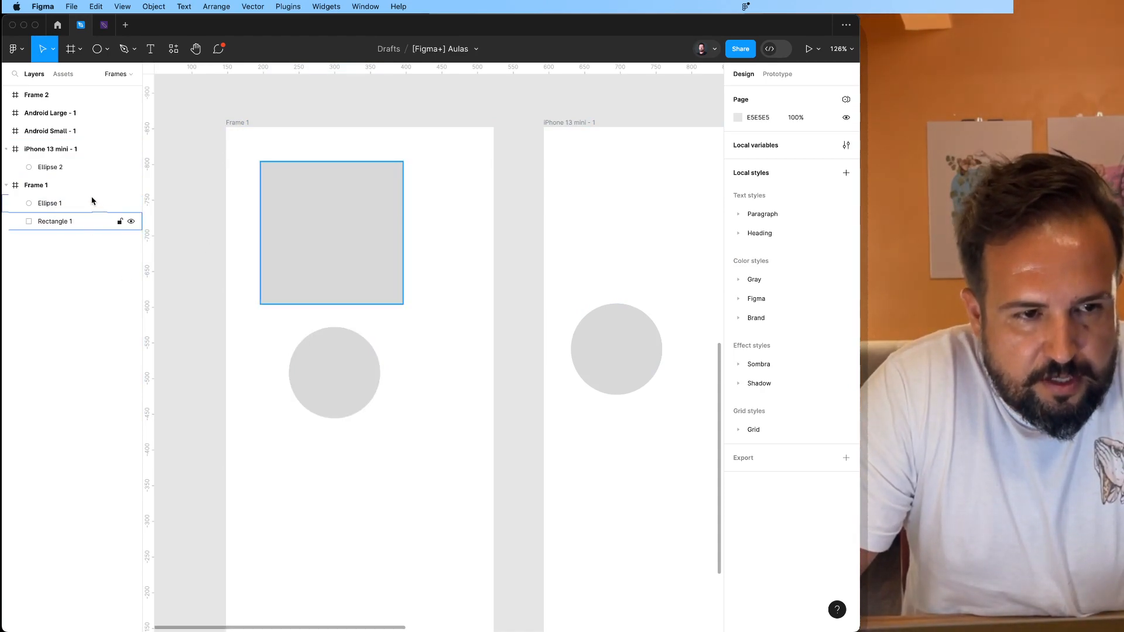
Switch the visibility of the square in Frame 1 off and on repeatedly, leaving it shown.
left_click(131, 223)
left_click(131, 223)
left_click(131, 222)
left_click(131, 222)
left_click(131, 222)
left_click(132, 222)
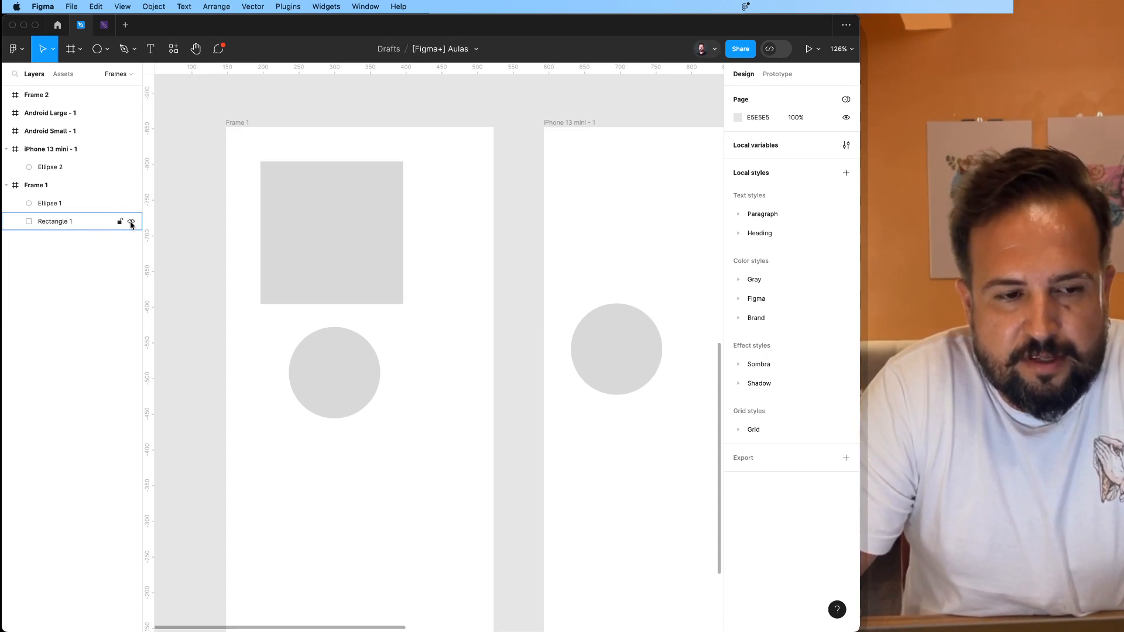
left_click(131, 222)
left_click(131, 222)
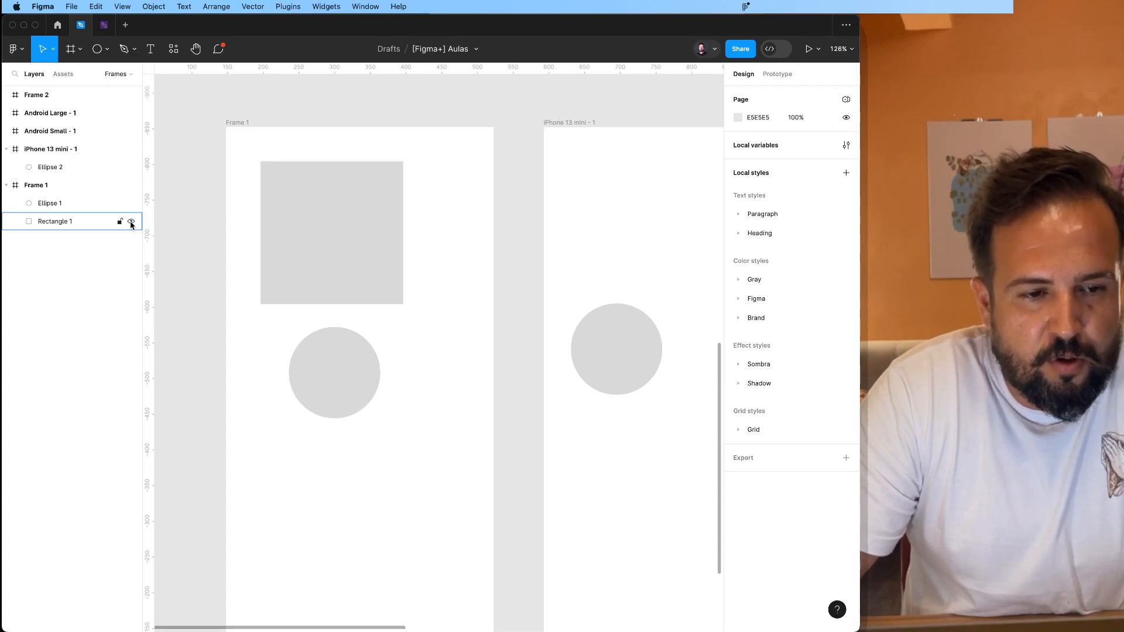
With the square locked, move the circle in Frame 1 to about X 124, Y 331, and unlock the square.
left_click(300, 244)
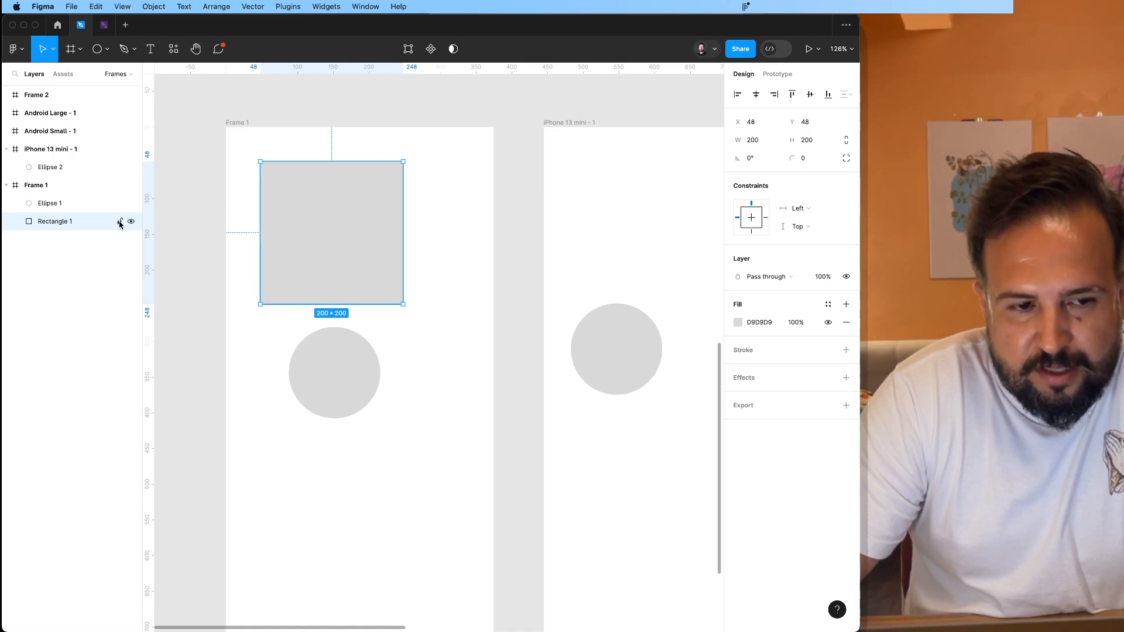
left_click(230, 304)
left_click_drag(419, 518, 288, 252)
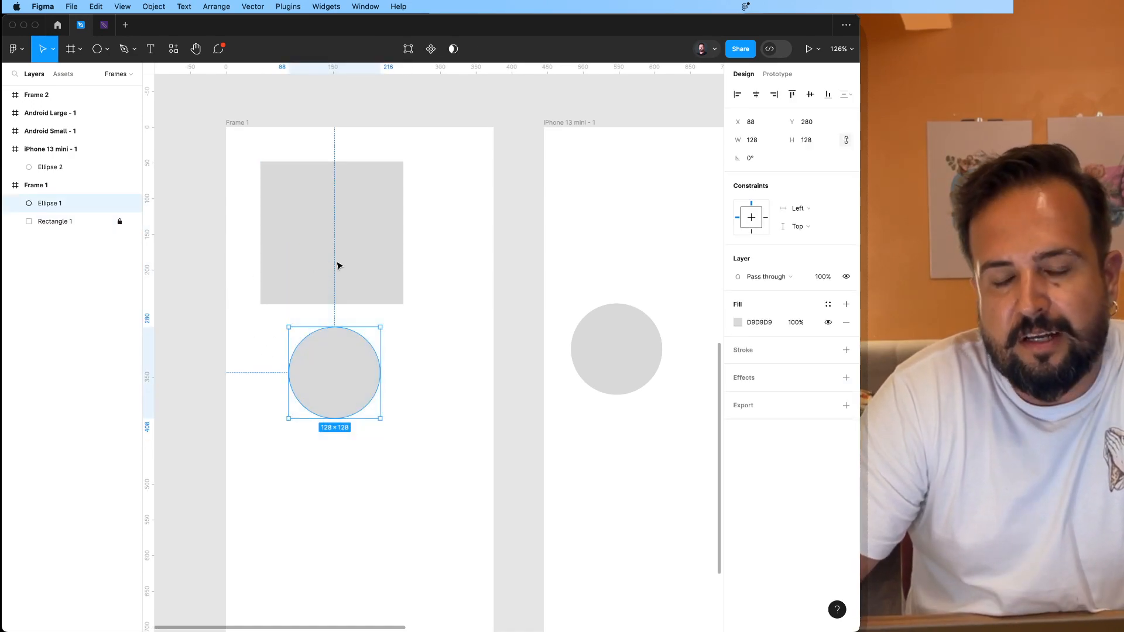
left_click_drag(343, 367, 353, 389)
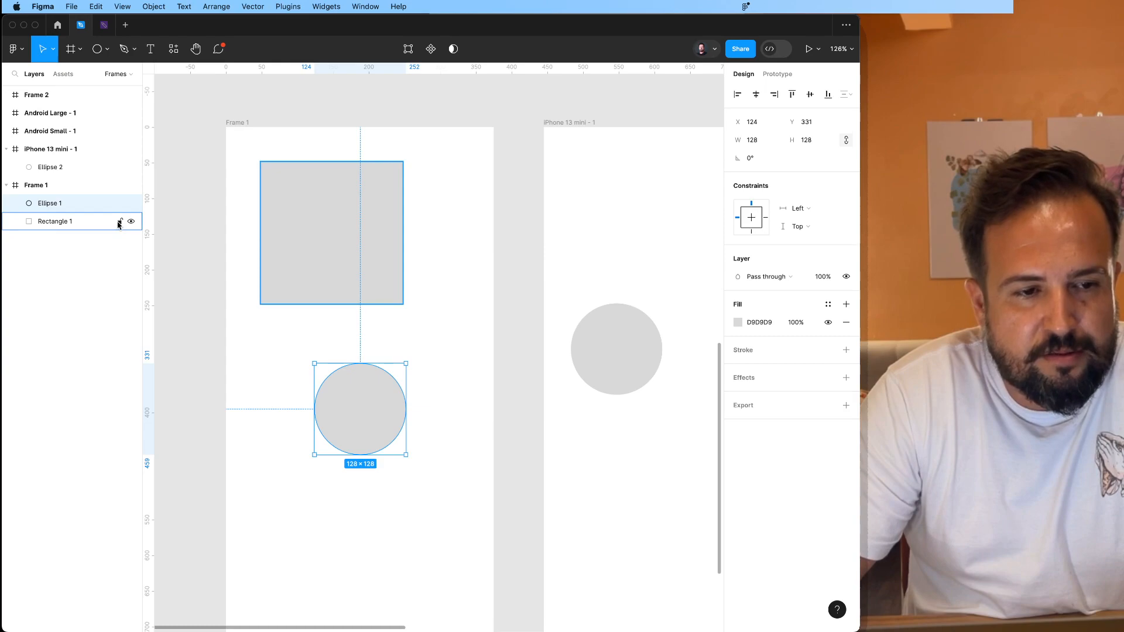
left_click(193, 292)
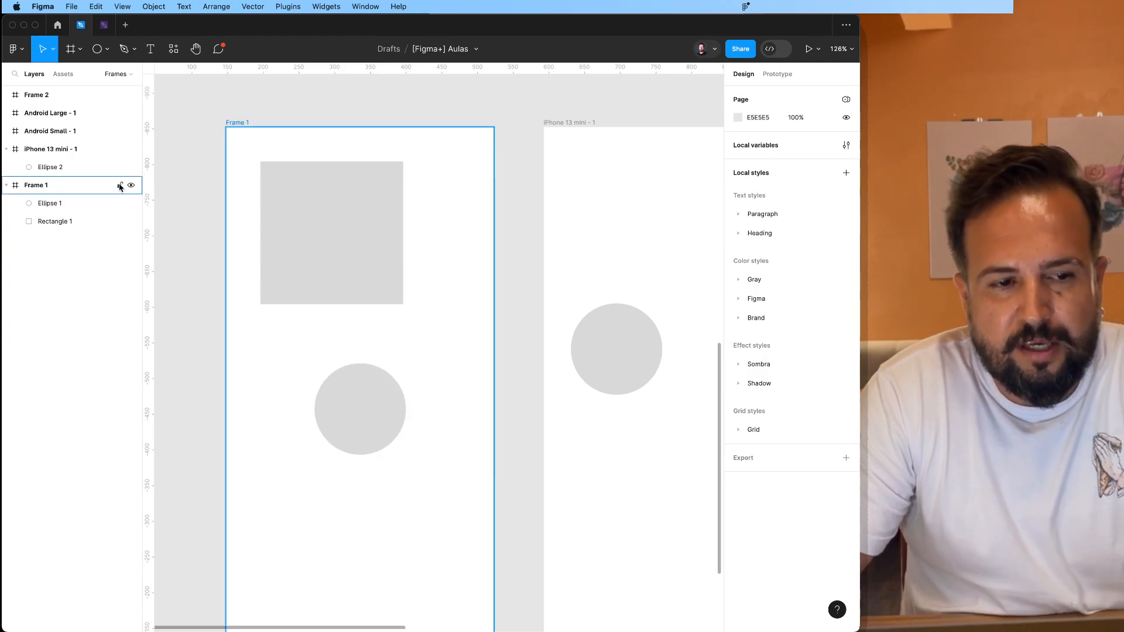
Lock Frame 1, try to select its contents with a selection marquee, and unlock the frame.
key("super+Tab")
key("super+Tab")
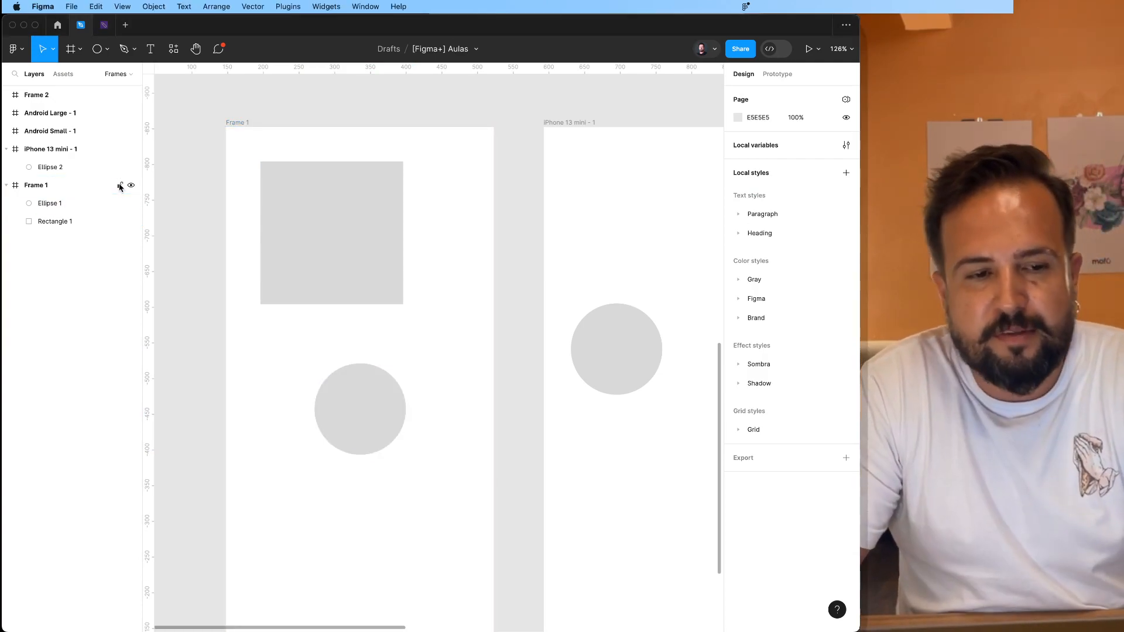
left_click(119, 185)
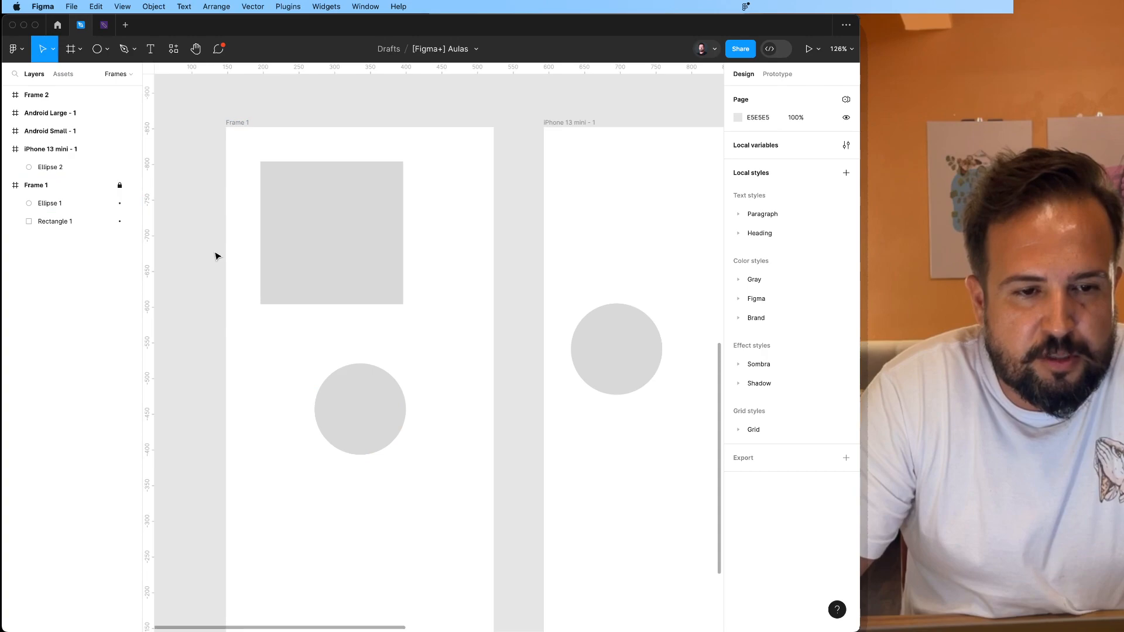
left_click_drag(209, 83, 413, 331)
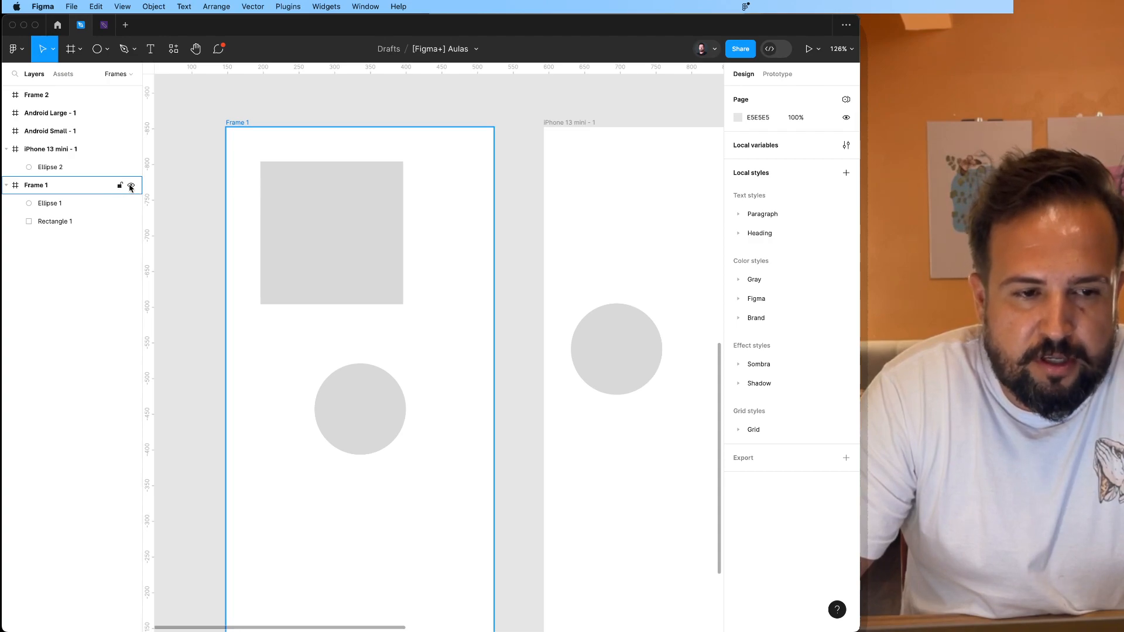
Hide Frame 1 together with its shapes and show it again.
left_click(130, 186)
left_click(131, 187)
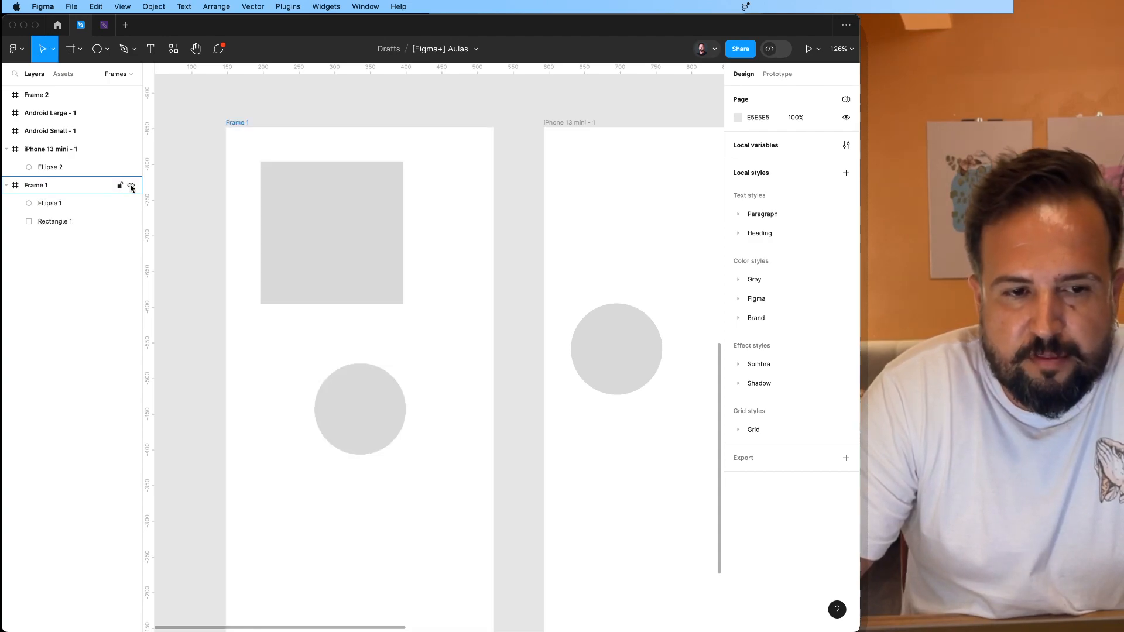
left_click(131, 186)
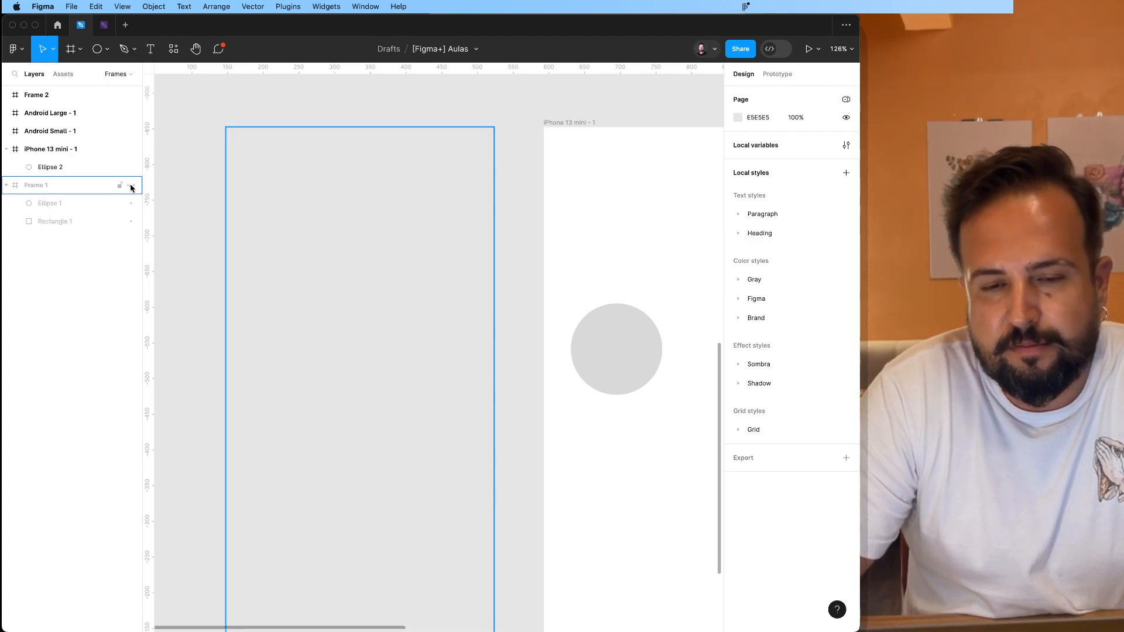
left_click(131, 186)
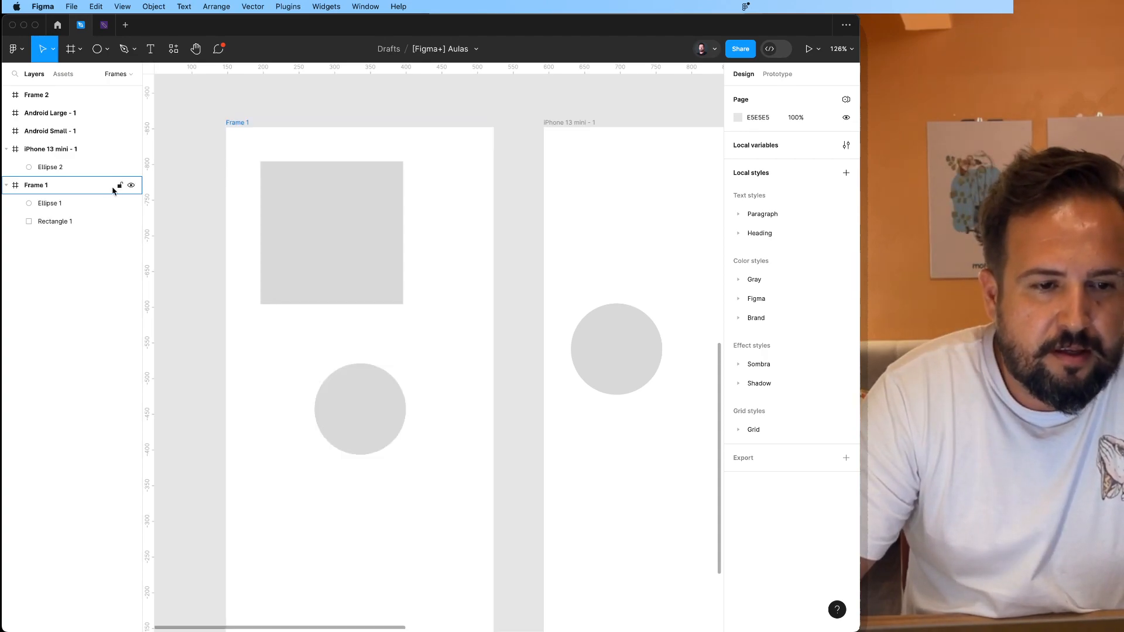
Lock Frame 1 with the Lock/Unlock command, release the lock, and try a selection marquee over its shapes.
left_click(119, 188)
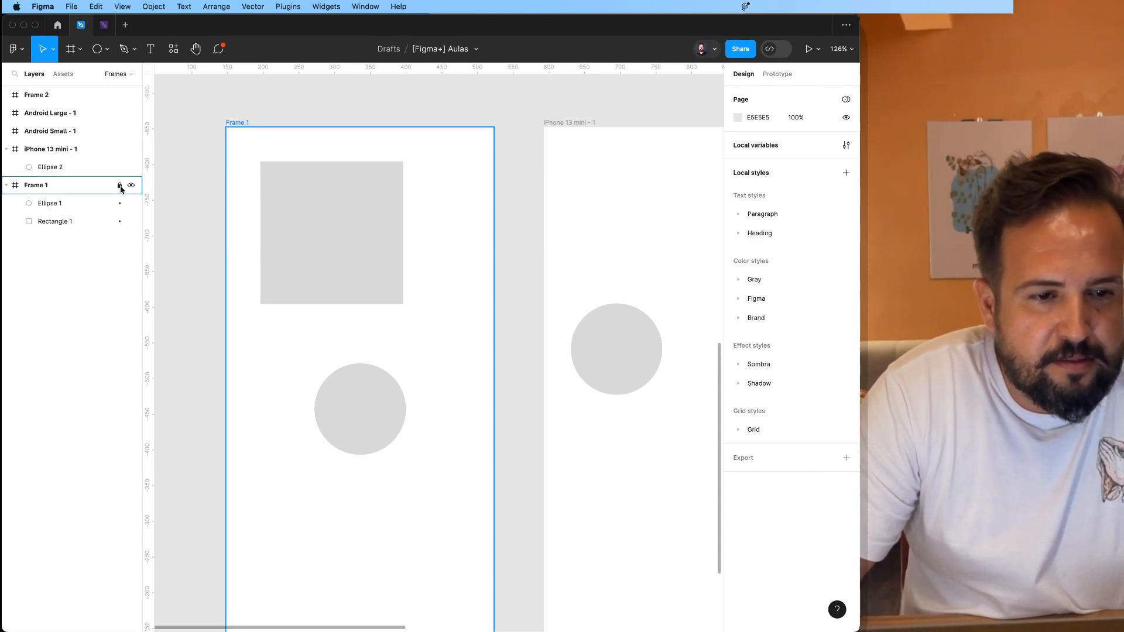
right_click(103, 187)
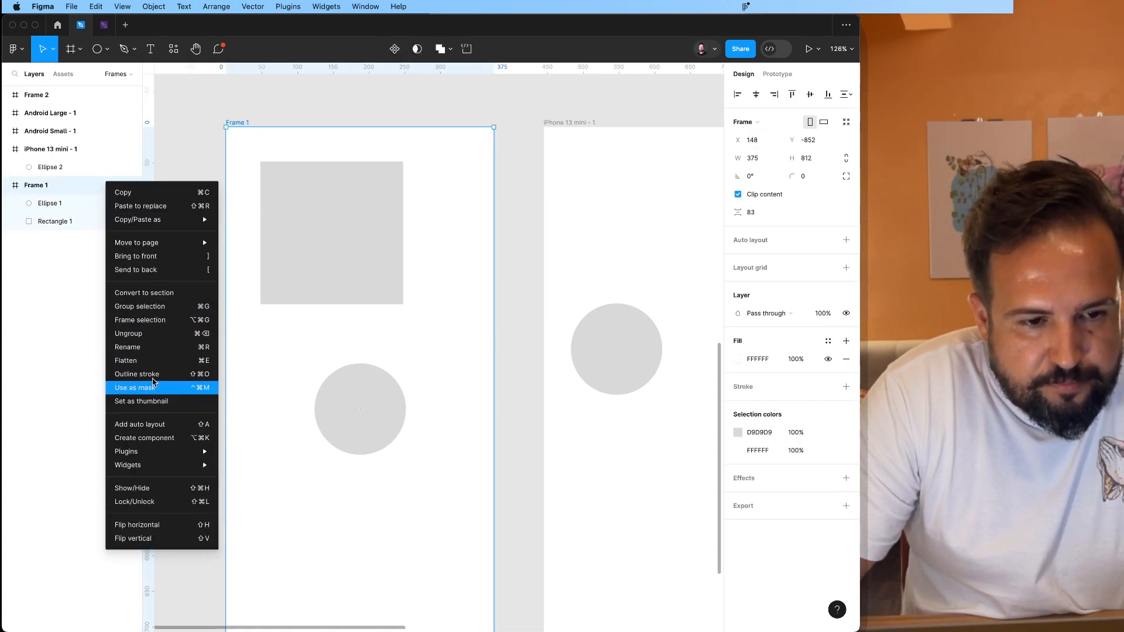
left_click(171, 501)
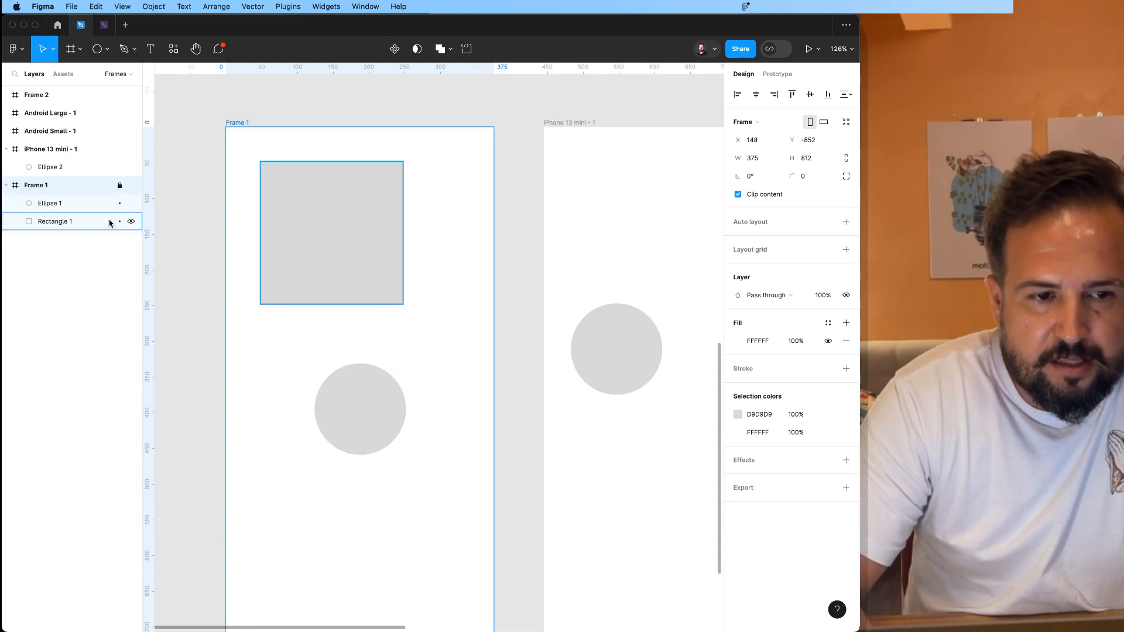
left_click(119, 186)
left_click(182, 243)
left_click_drag(213, 122, 460, 465)
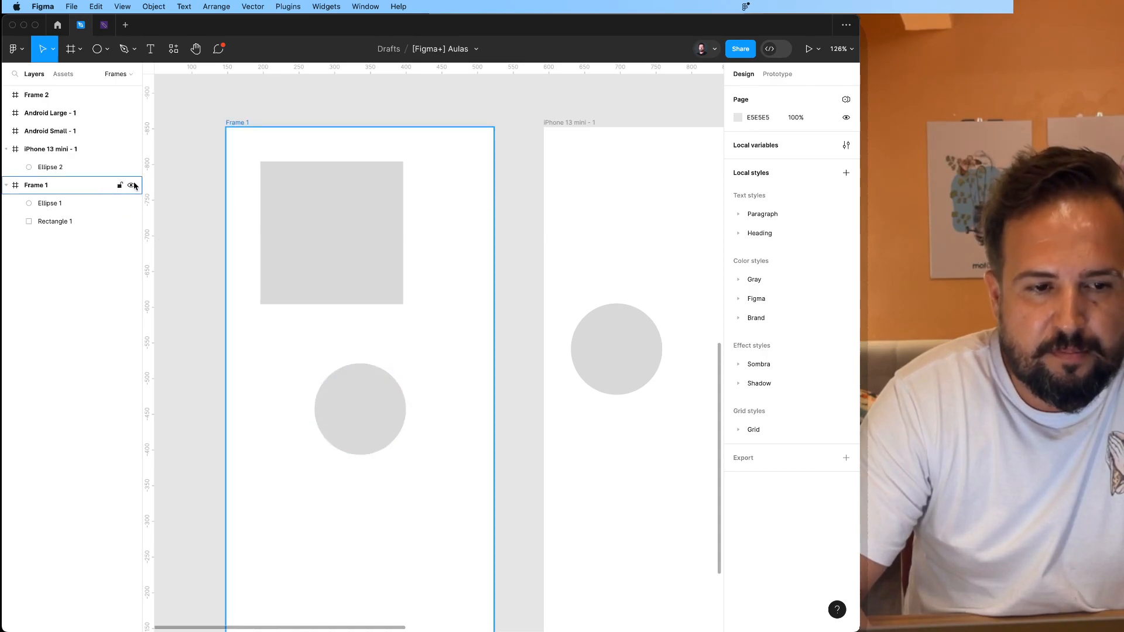
Hide Frame 1 once more, restore its visibility, and leave nothing selected.
left_click(131, 186)
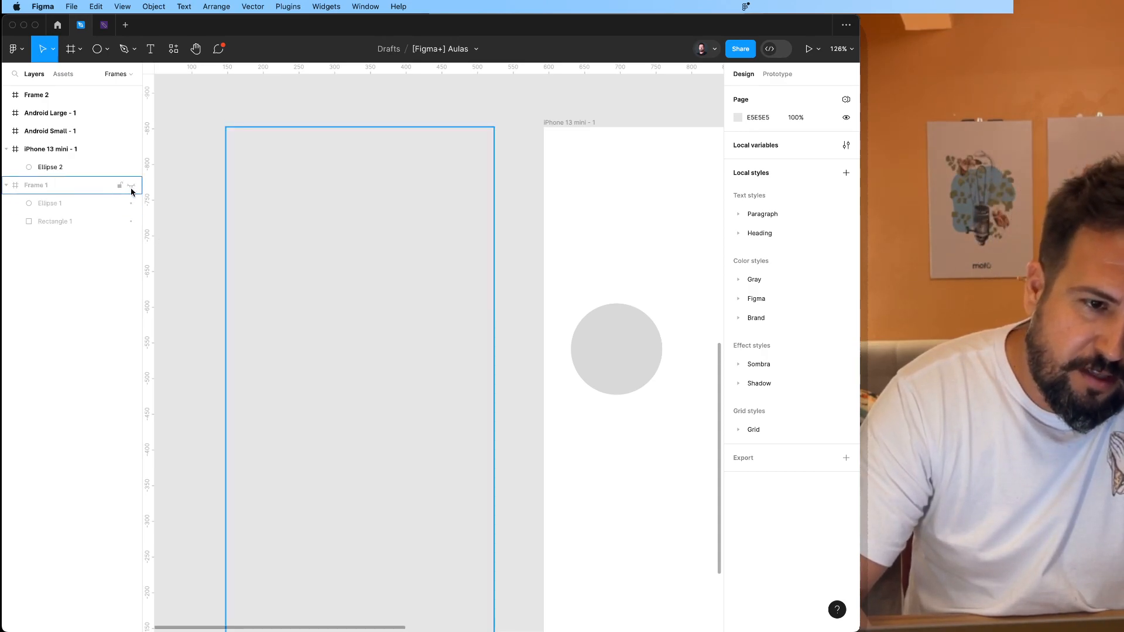
left_click(132, 186)
left_click(86, 183)
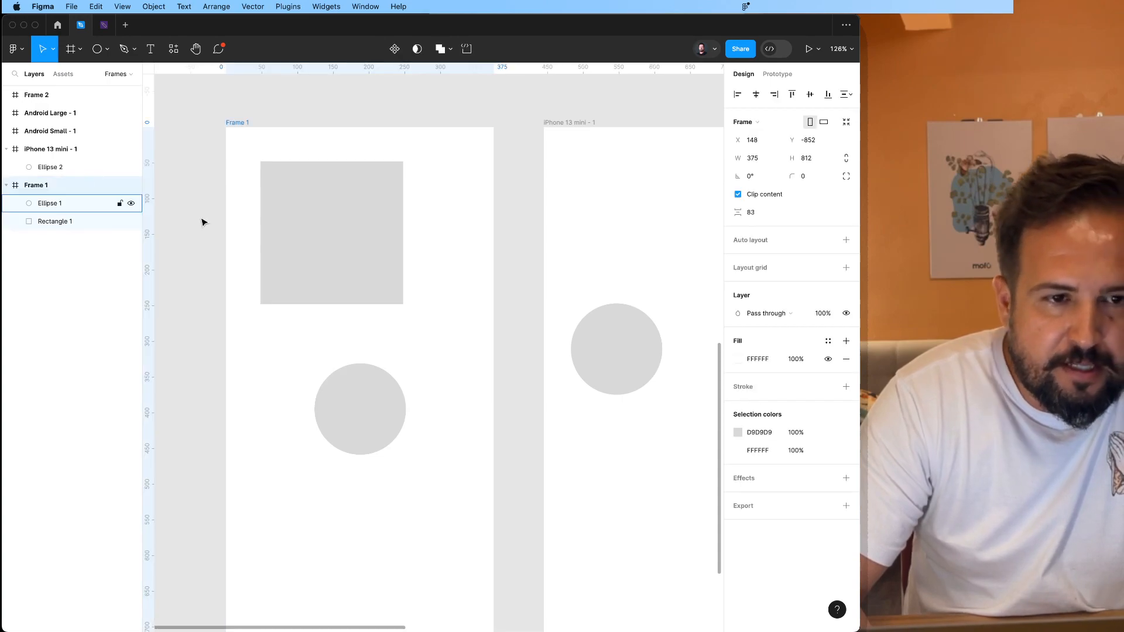
left_click(201, 221)
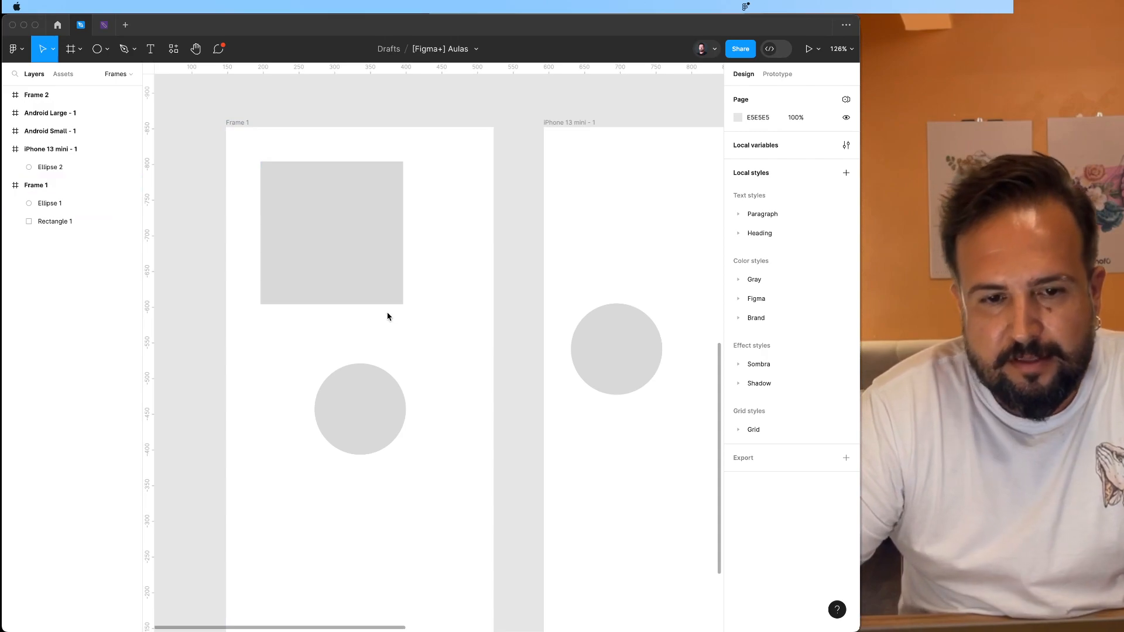
Review the frames on the canvas by selecting Frame 1, iPhone 13 mini - 1, Android Small - 1, Android Large - 1 and Frame 2.
scroll(271, 122, "down", 5)
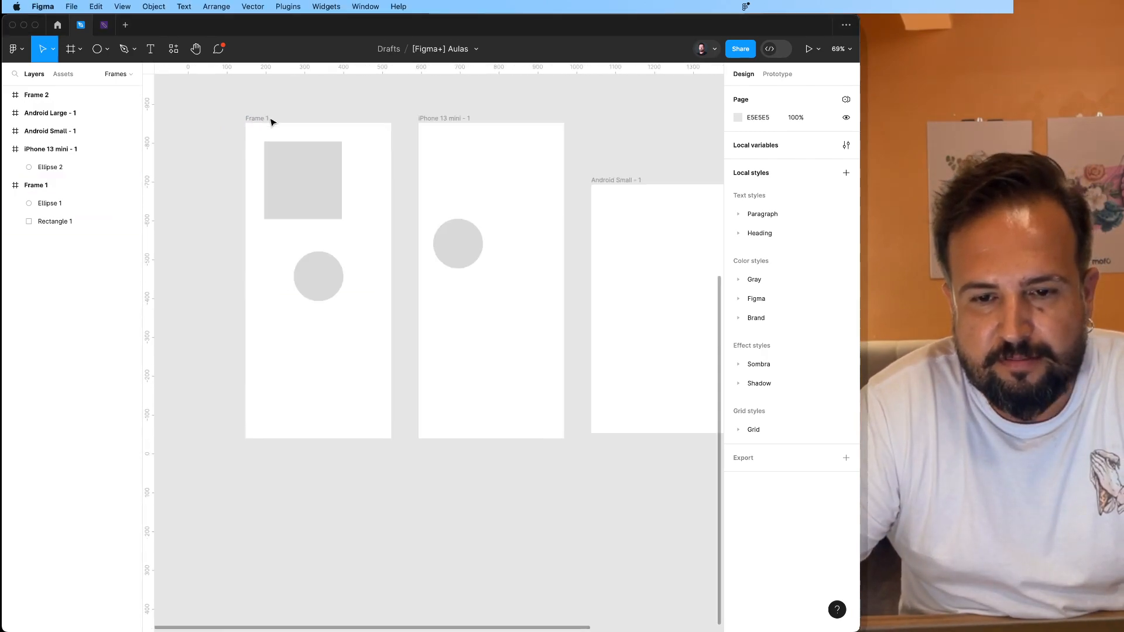
left_click(195, 98)
left_click(370, 100)
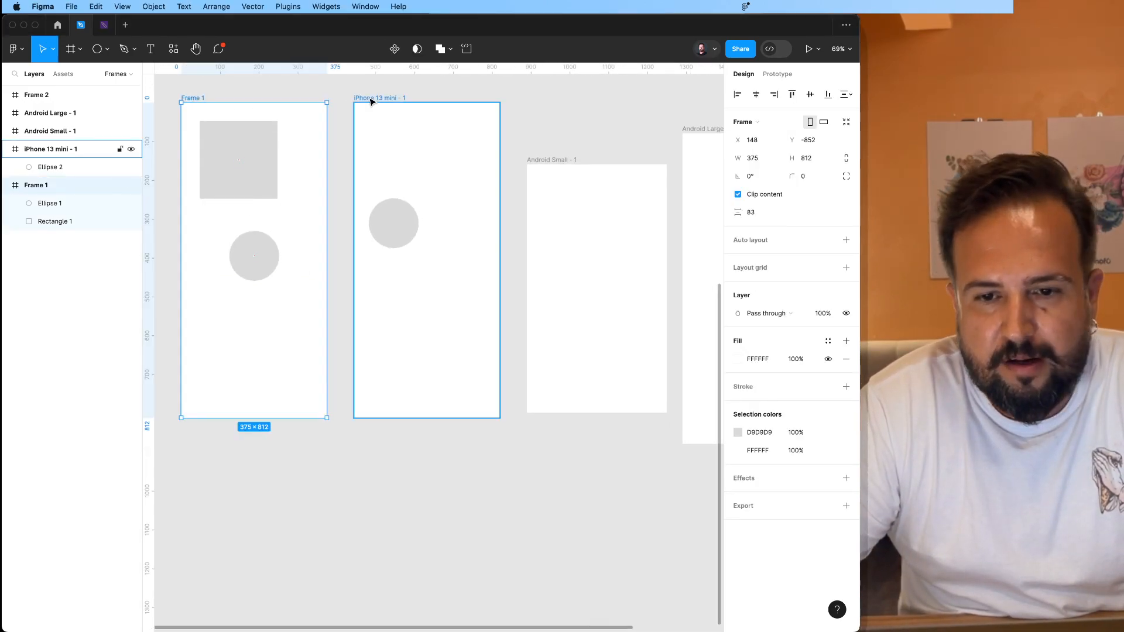
left_click(571, 166, "shift")
scroll(560, 161, "right", 2)
scroll(560, 161, "right", 3)
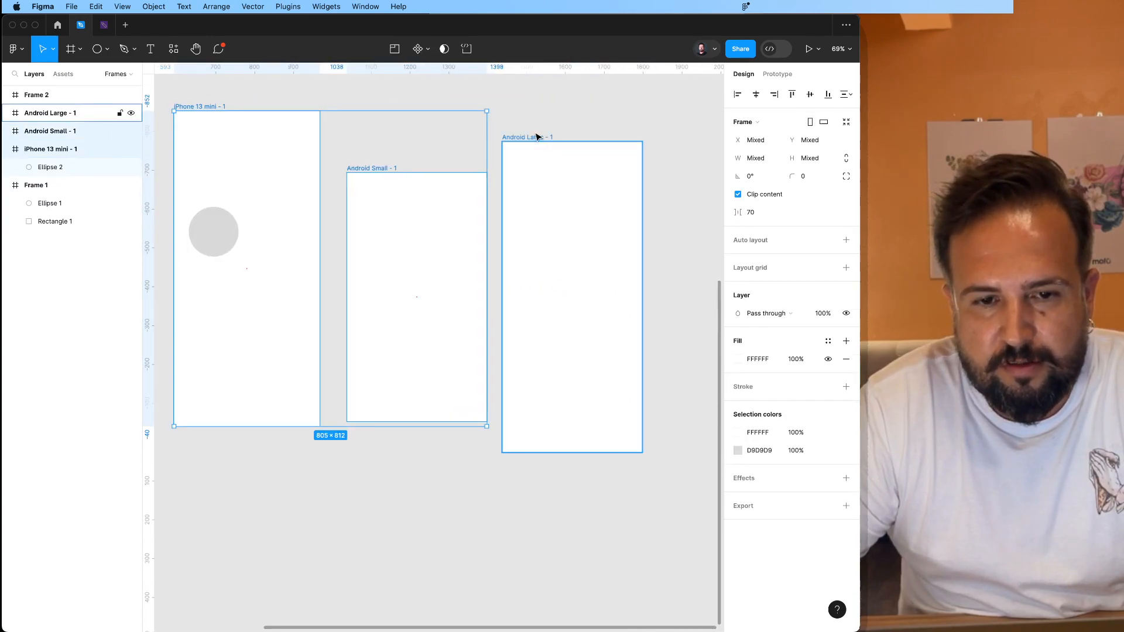
left_click(537, 138)
scroll(540, 270, "left", 3)
scroll(409, 254, "down", 5)
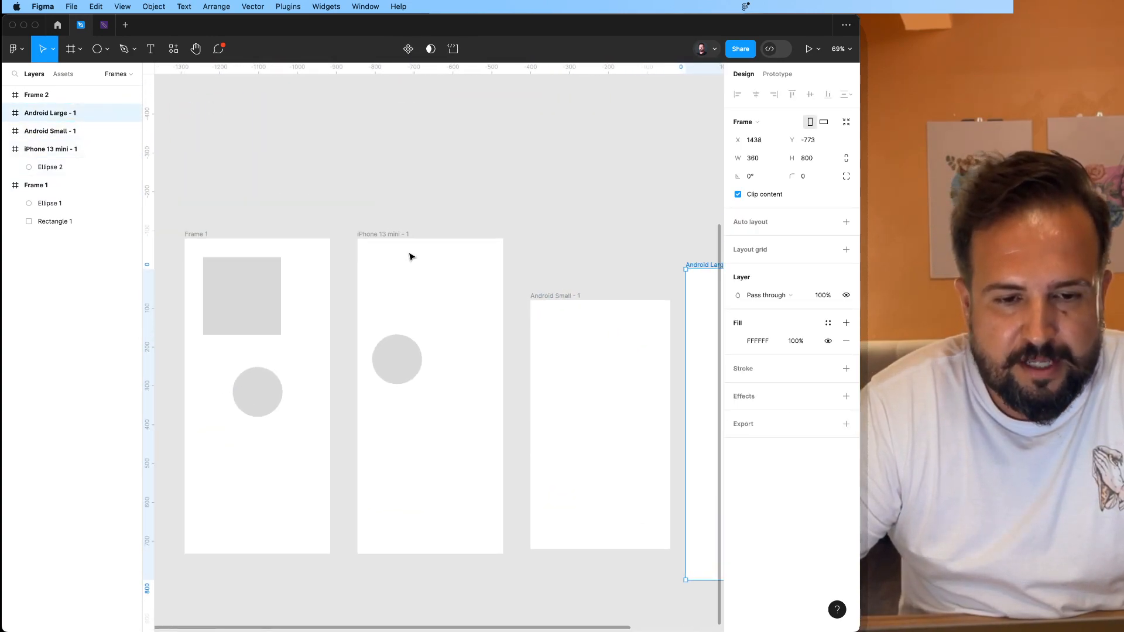
left_click(351, 182)
scroll(350, 179, "up", 3)
left_click(312, 125)
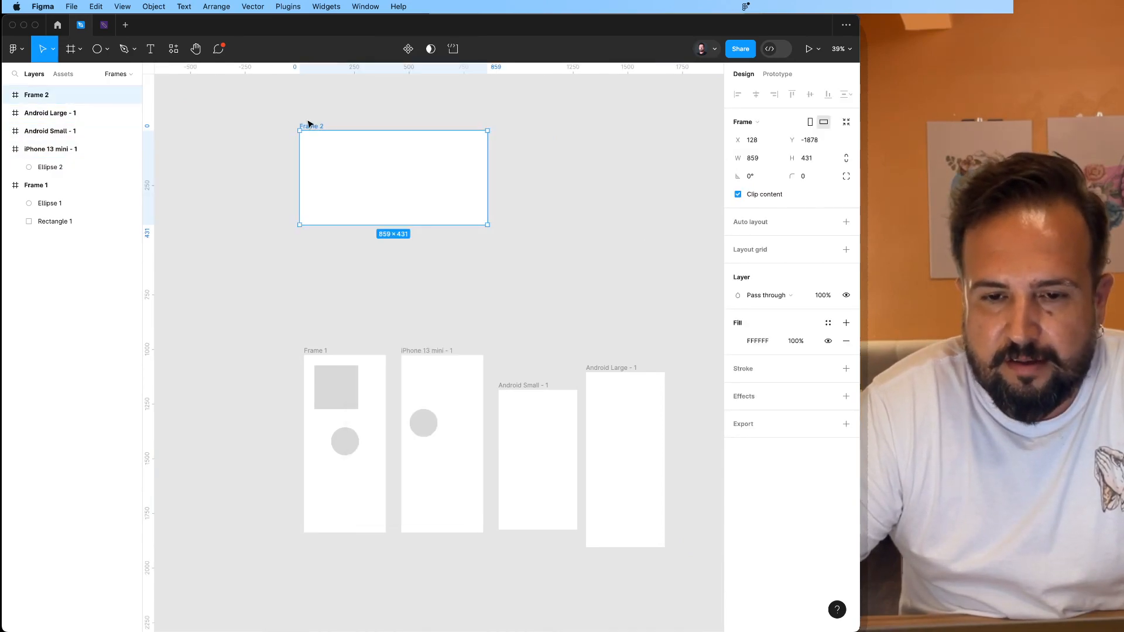
left_click(419, 258)
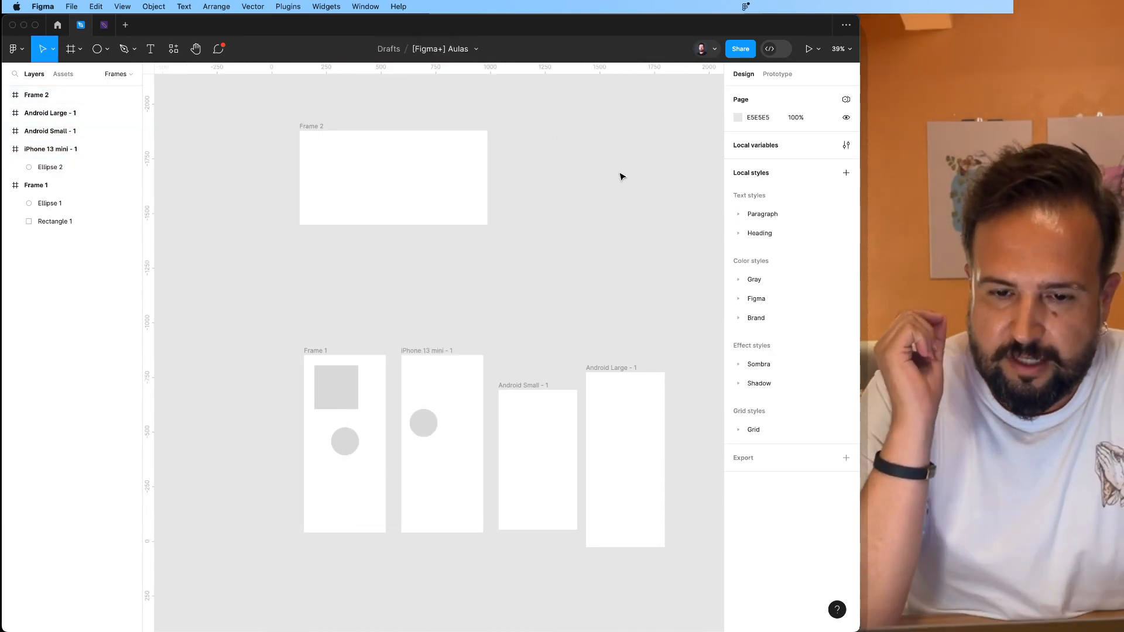
Create a 1080 × 1080 frame from the Instagram post preset for social media.
key("f")
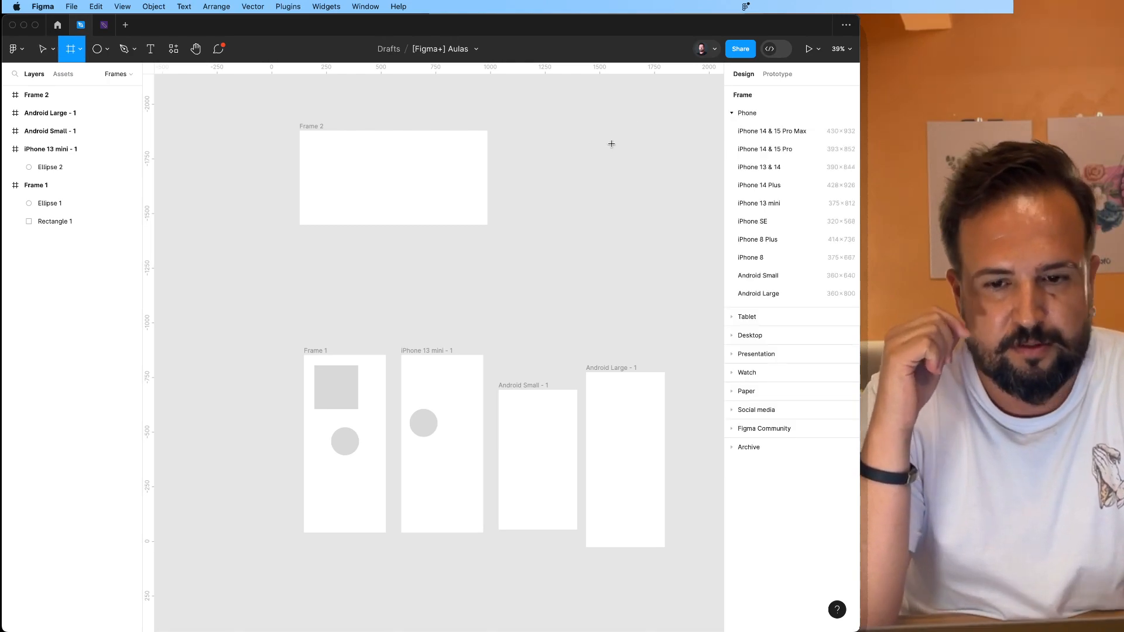
left_click(730, 410)
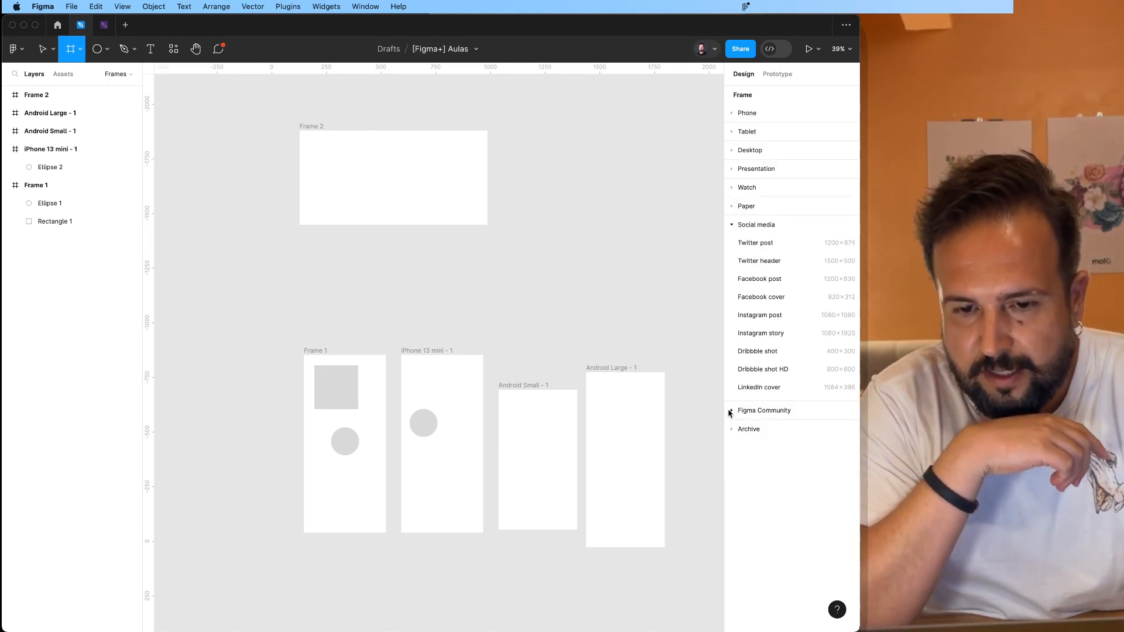
left_click(756, 316)
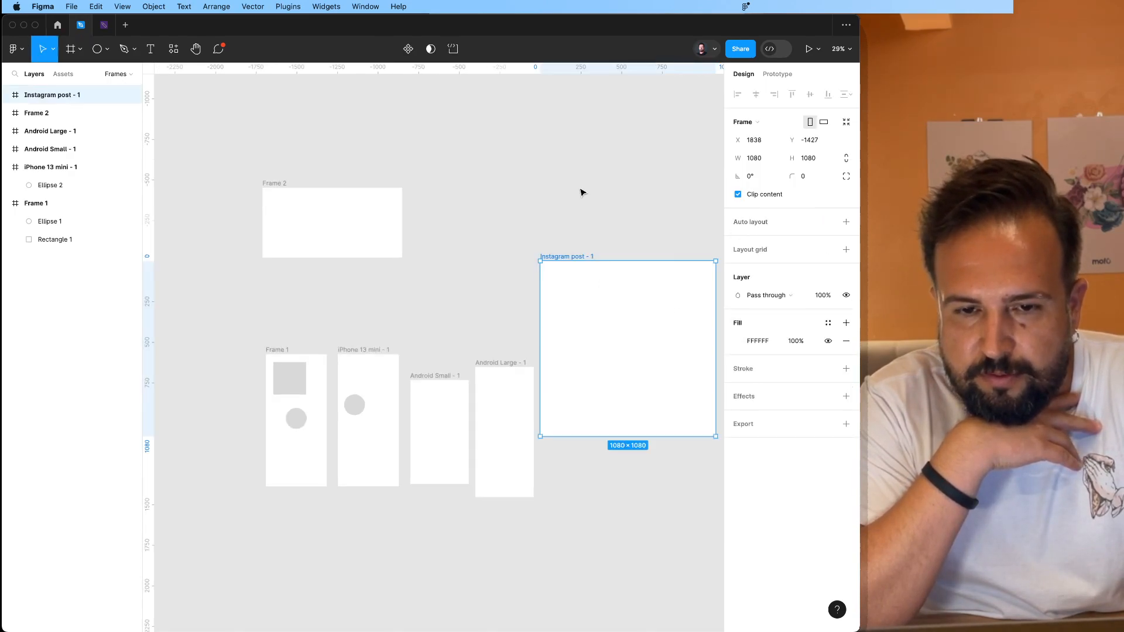
Create a 1080 × 1920 frame from the Instagram story preset and leave nothing selected.
left_click(582, 192)
key("f")
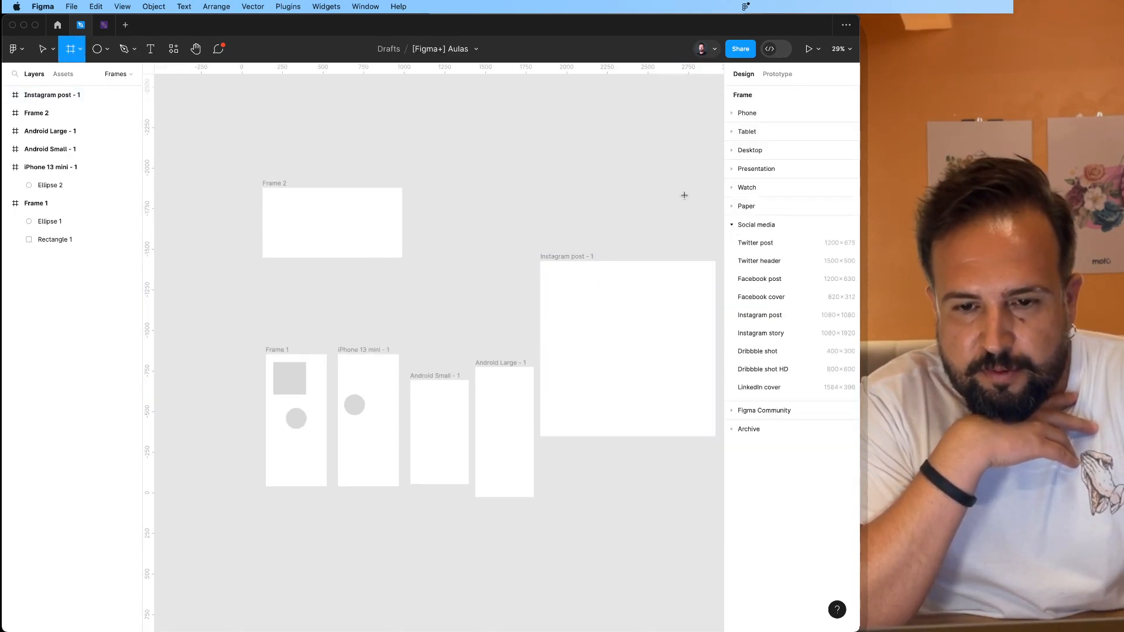
left_click(743, 335)
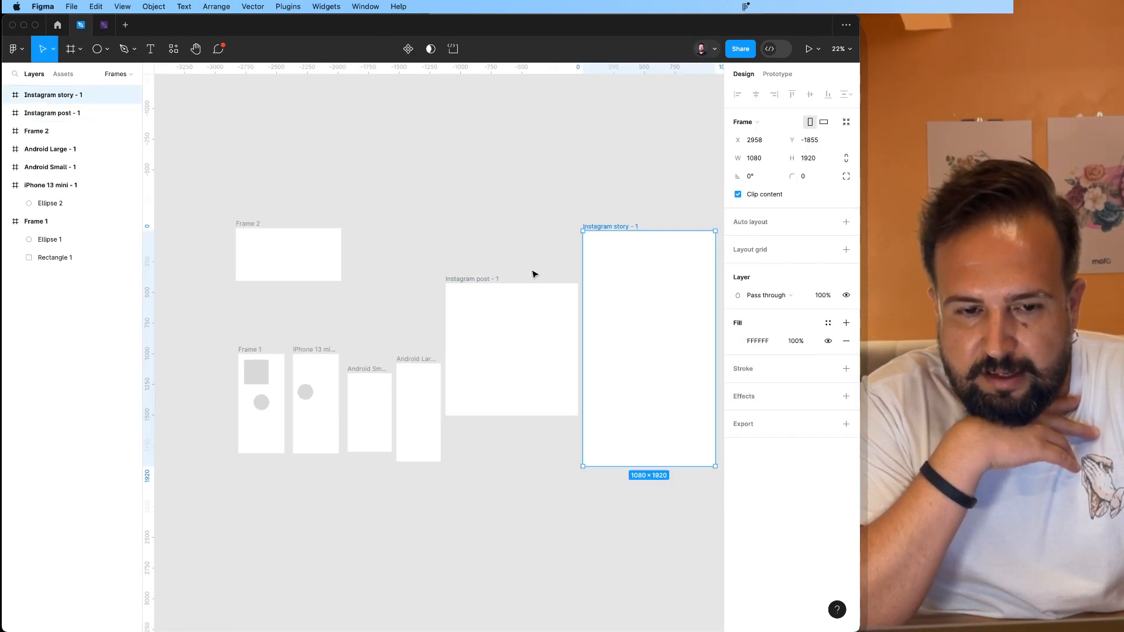
key("Escape")
scroll(509, 298, "up", 5)
scroll(486, 354, "down", 2)
scroll(486, 354, "up", 4)
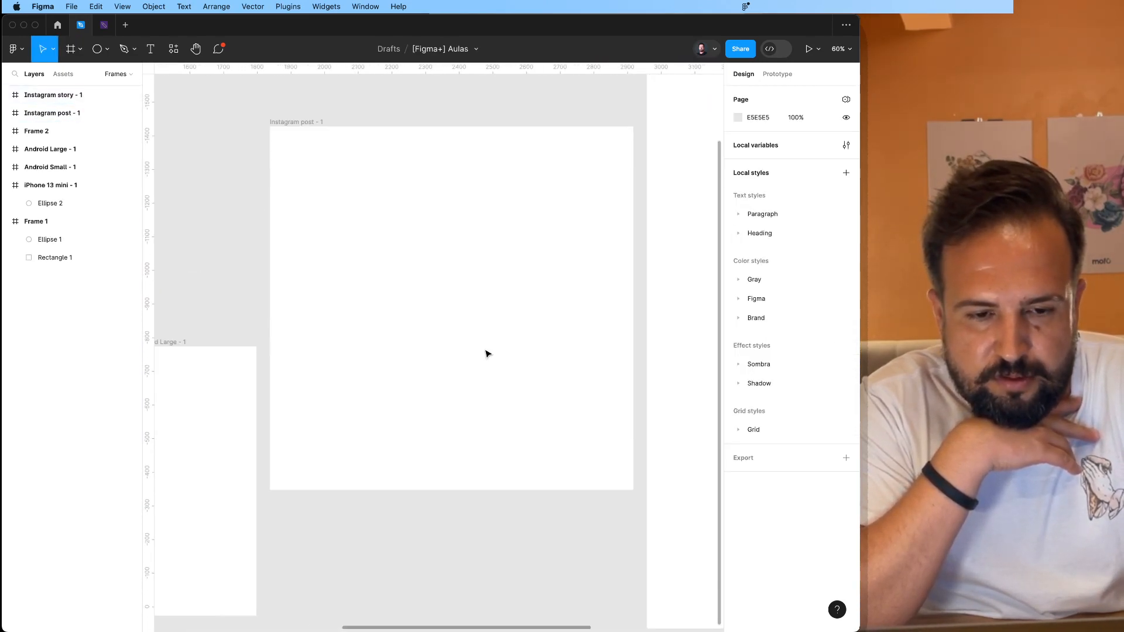
scroll(440, 239, "down", 6)
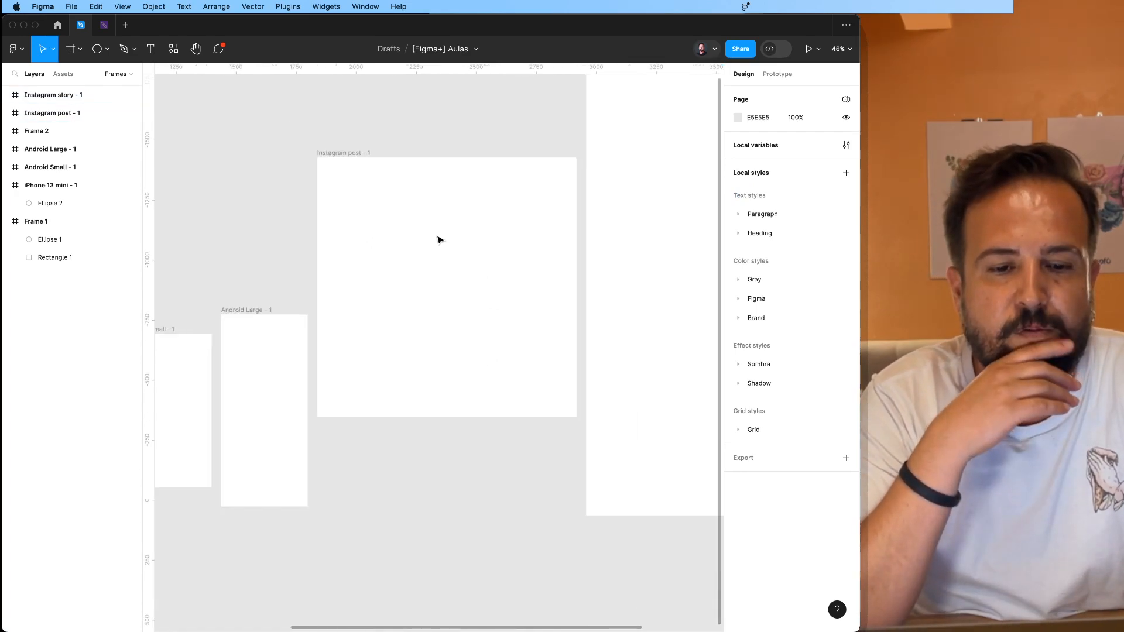
Examine the frame size presets offered for Social media, Paper, Archive, Figma Community and Watch.
left_click(80, 49)
left_click(79, 77)
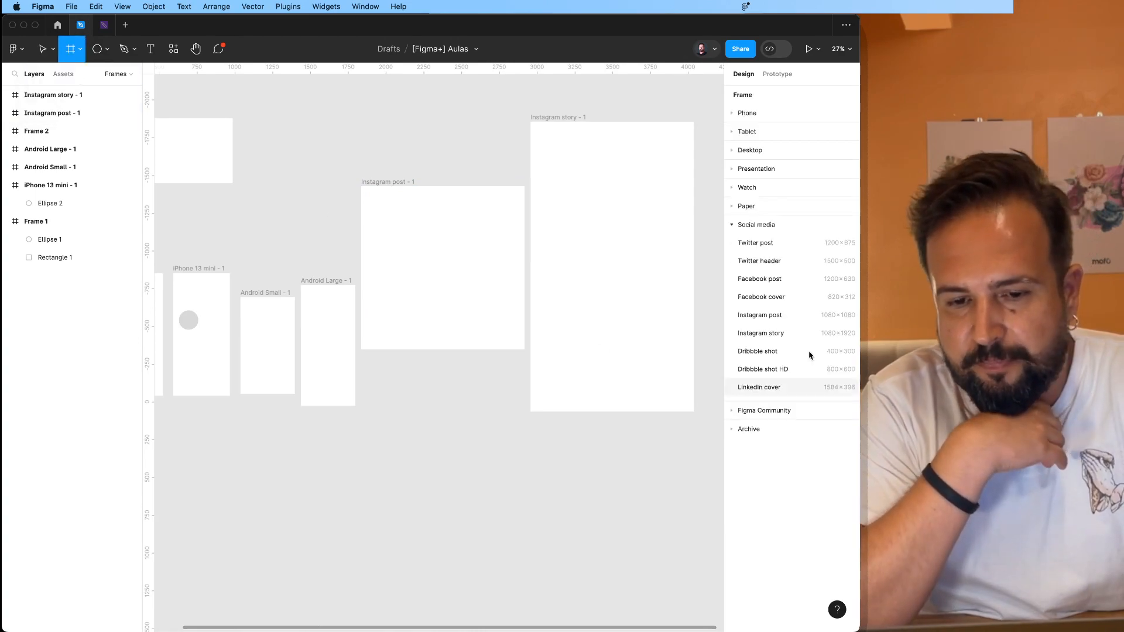
left_click(733, 226)
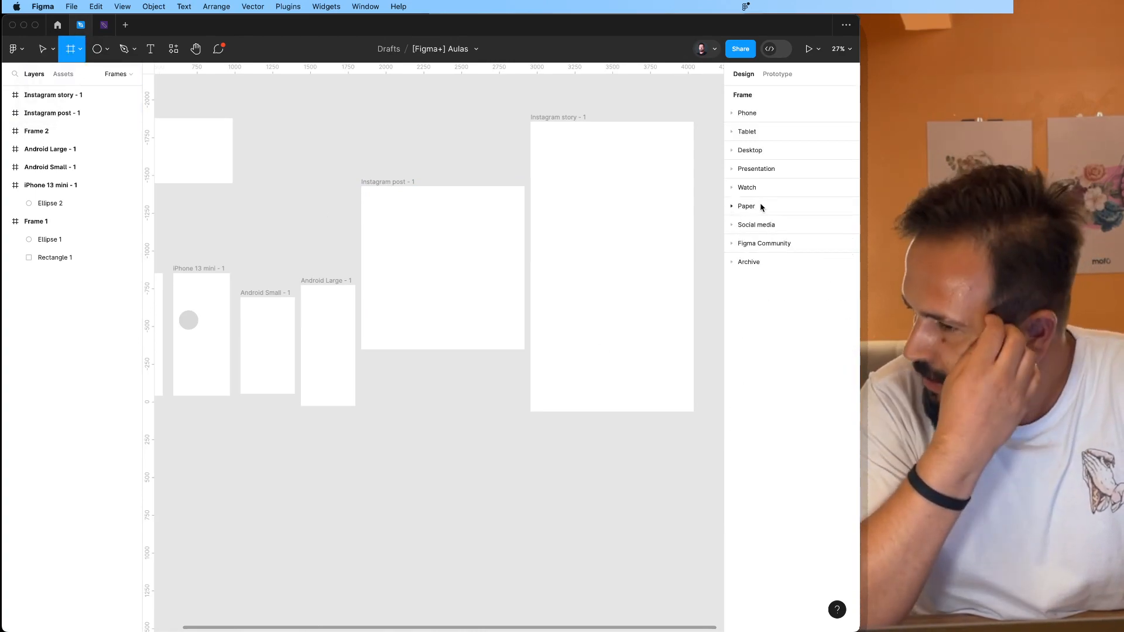
left_click(731, 207)
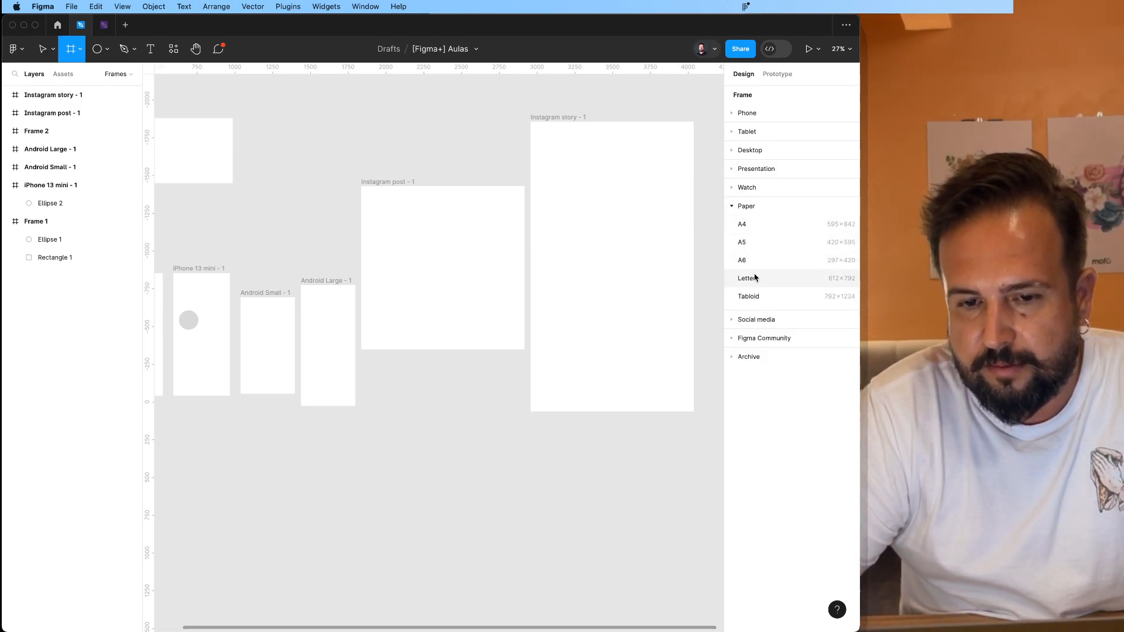
left_click(731, 357)
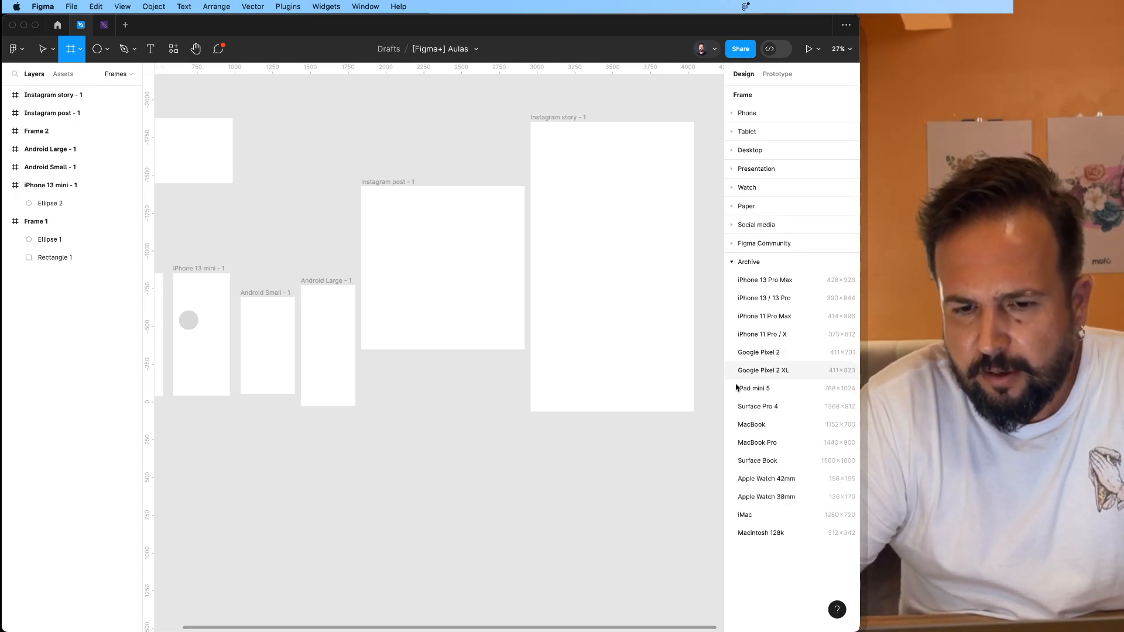
left_click(732, 244)
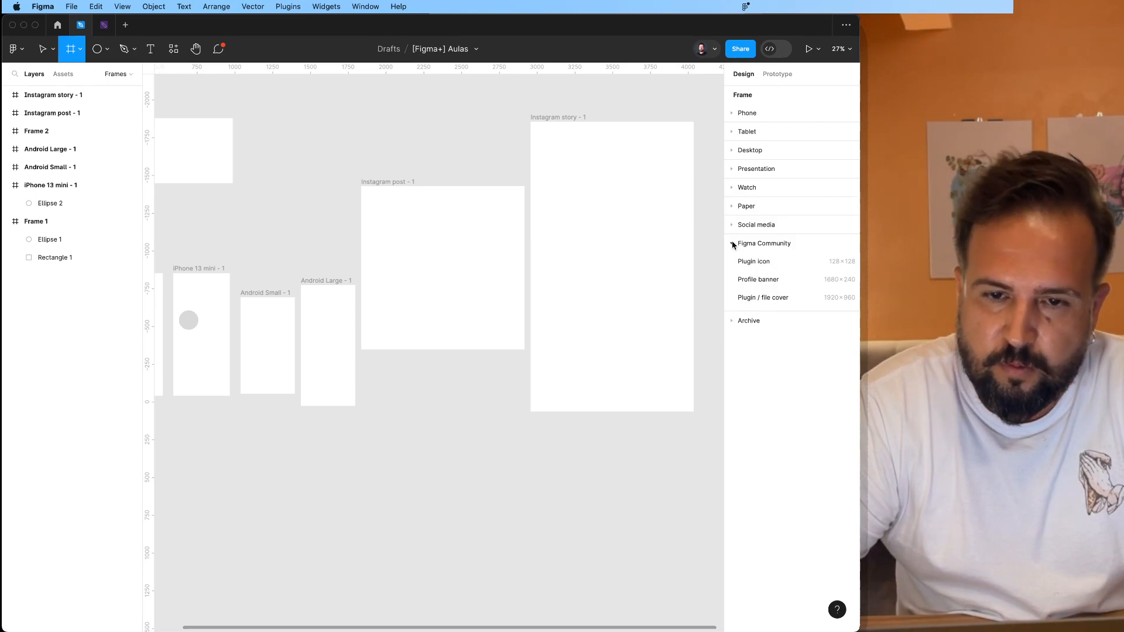
left_click(732, 187)
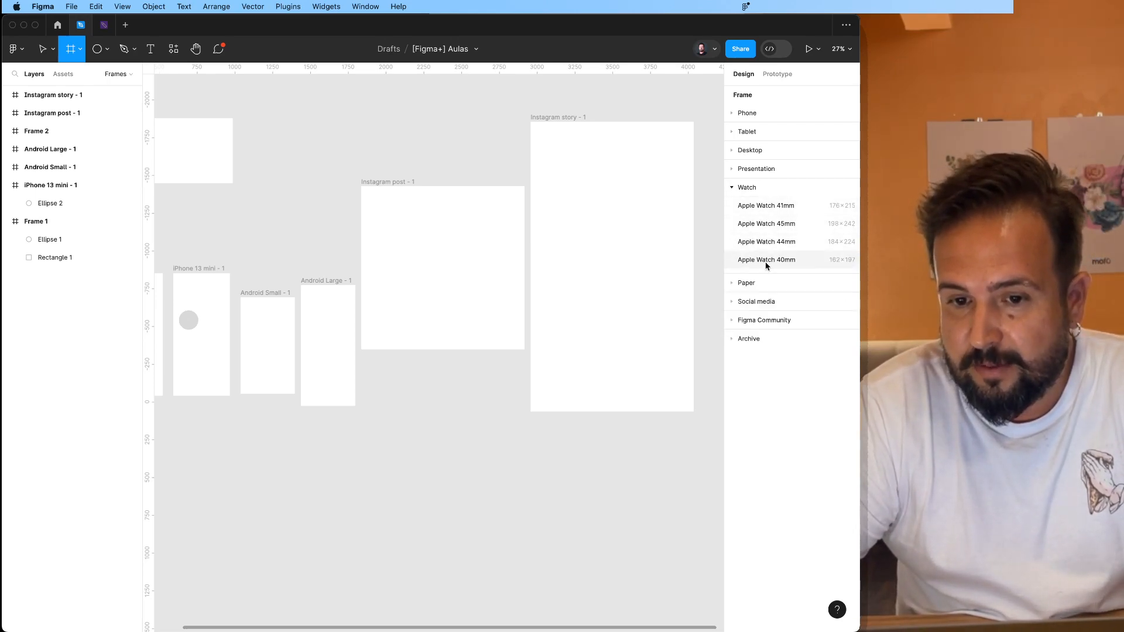
left_click(733, 188)
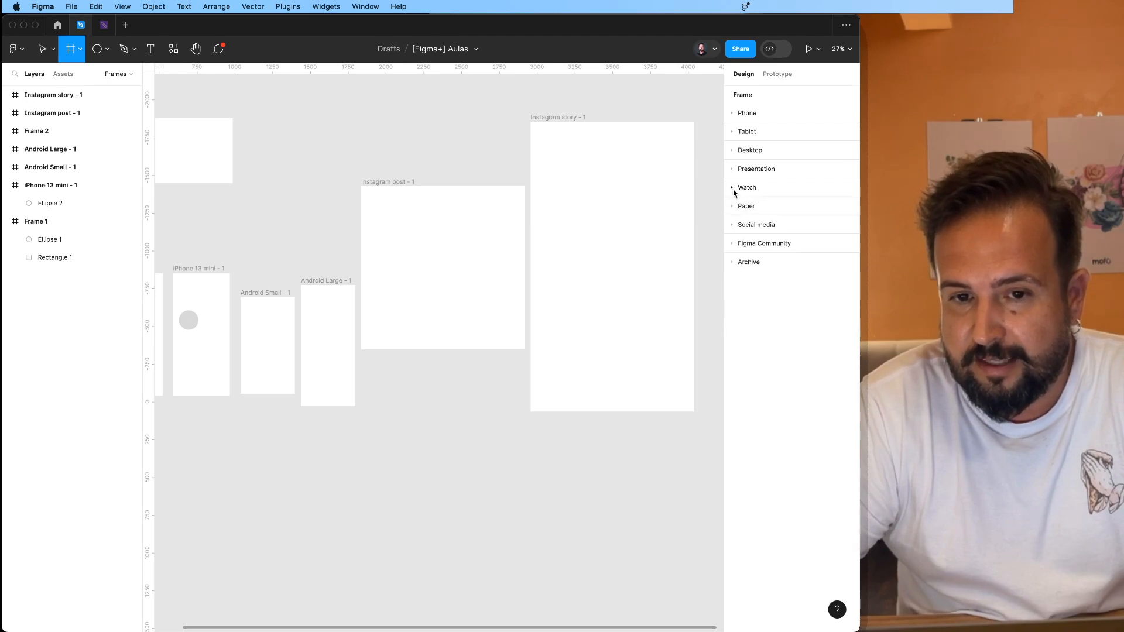
left_click(665, 96)
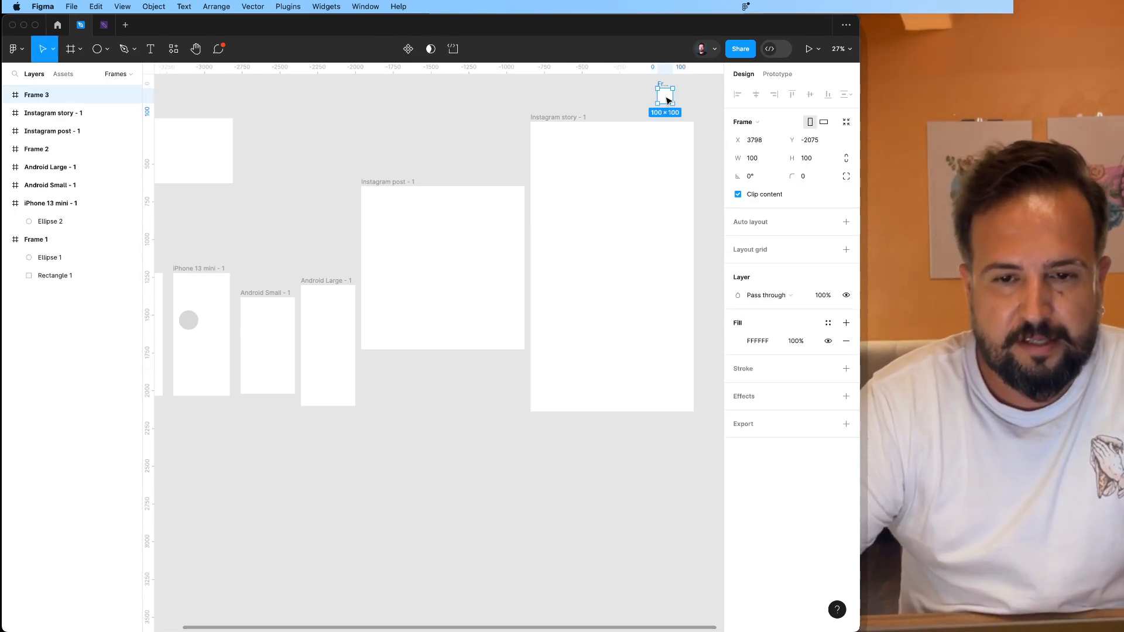
key("Delete")
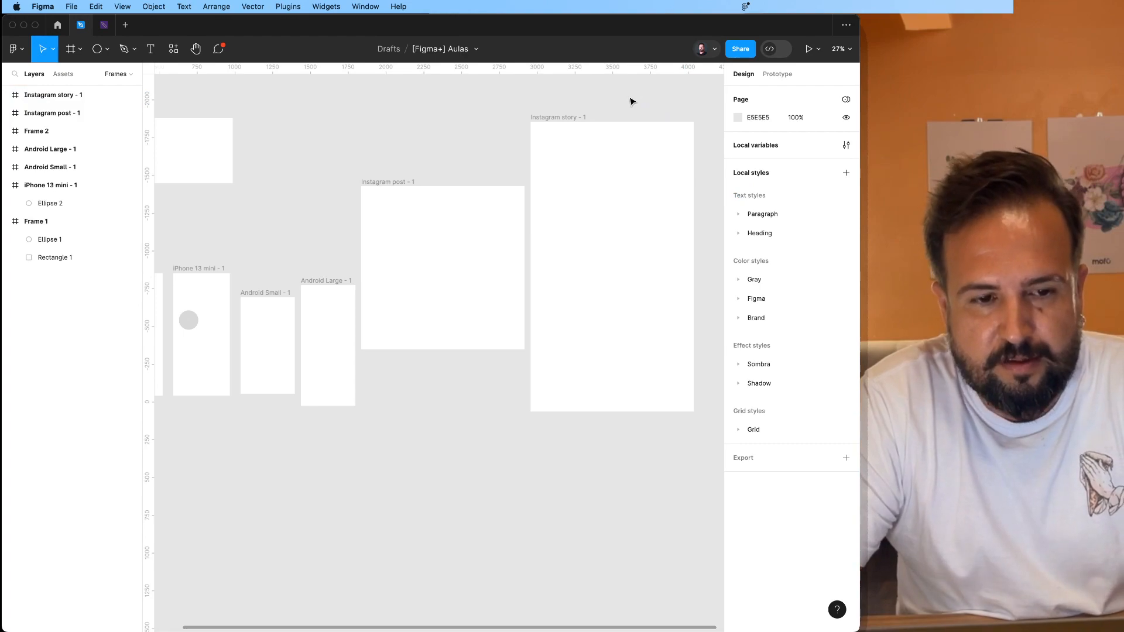
Change the fill colour of Frame 2 to the light red FF7575.
scroll(630, 99, "down", 3)
scroll(629, 99, "right", 1)
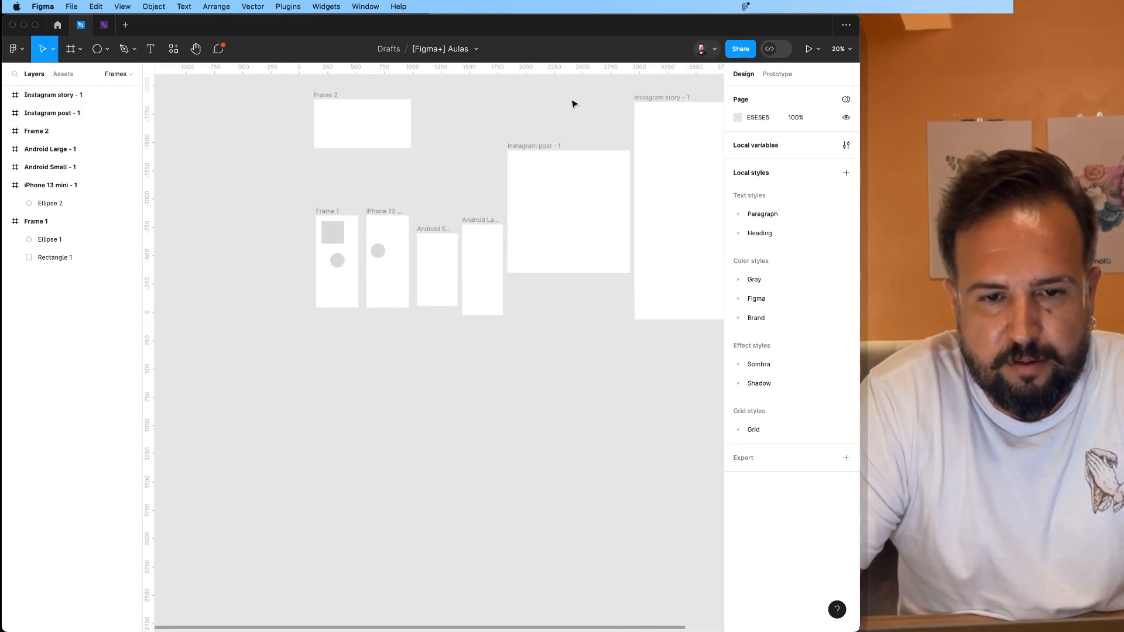
left_click(546, 146)
left_click(477, 118)
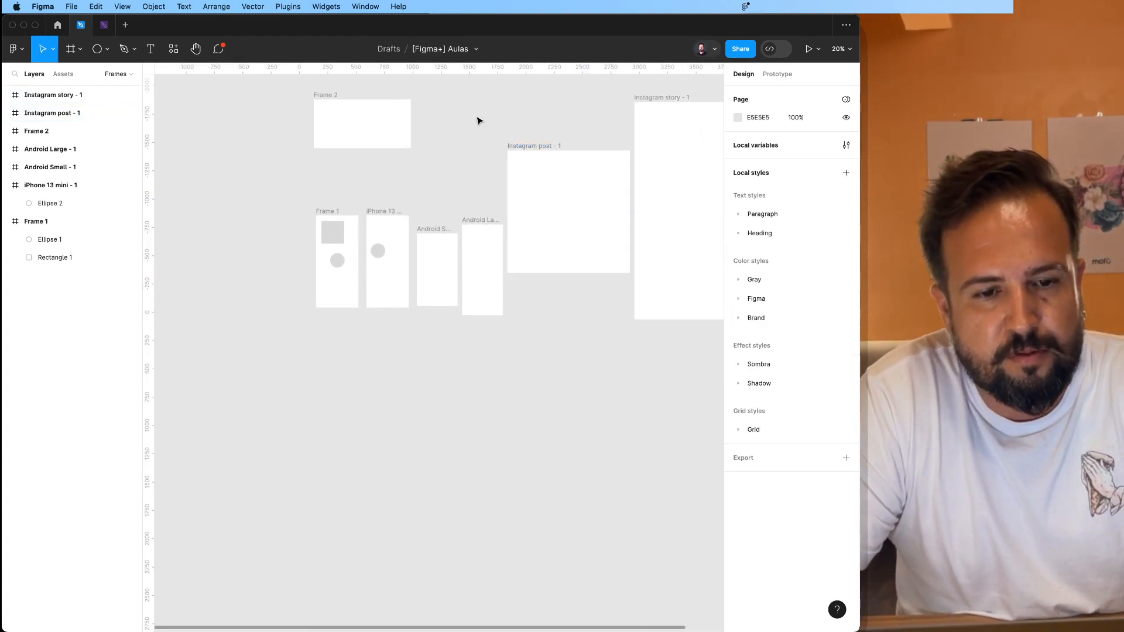
scroll(477, 120, "up", 2)
scroll(477, 121, "up", 3)
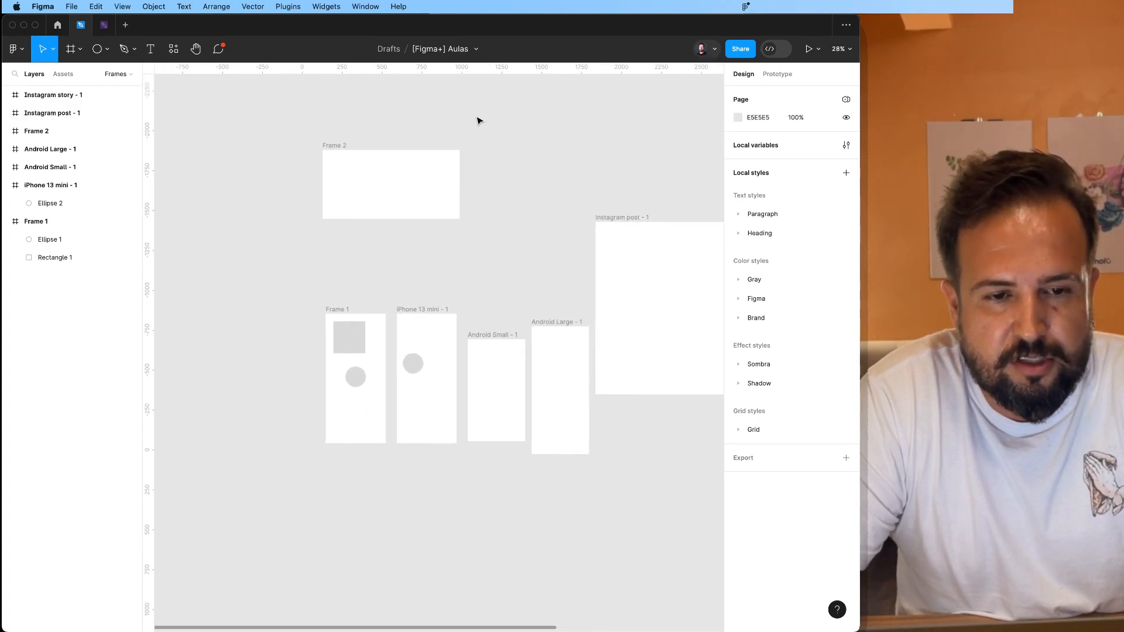
scroll(299, 147, "up", 5)
left_click(375, 163)
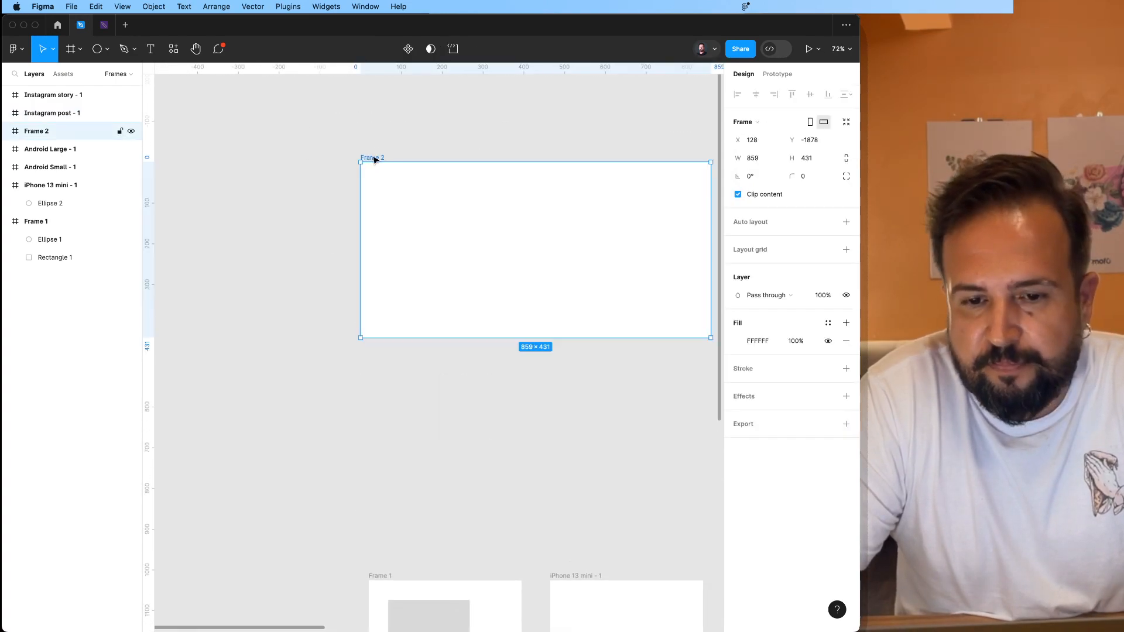
left_click(738, 341)
left_click_drag(679, 361, 664, 338)
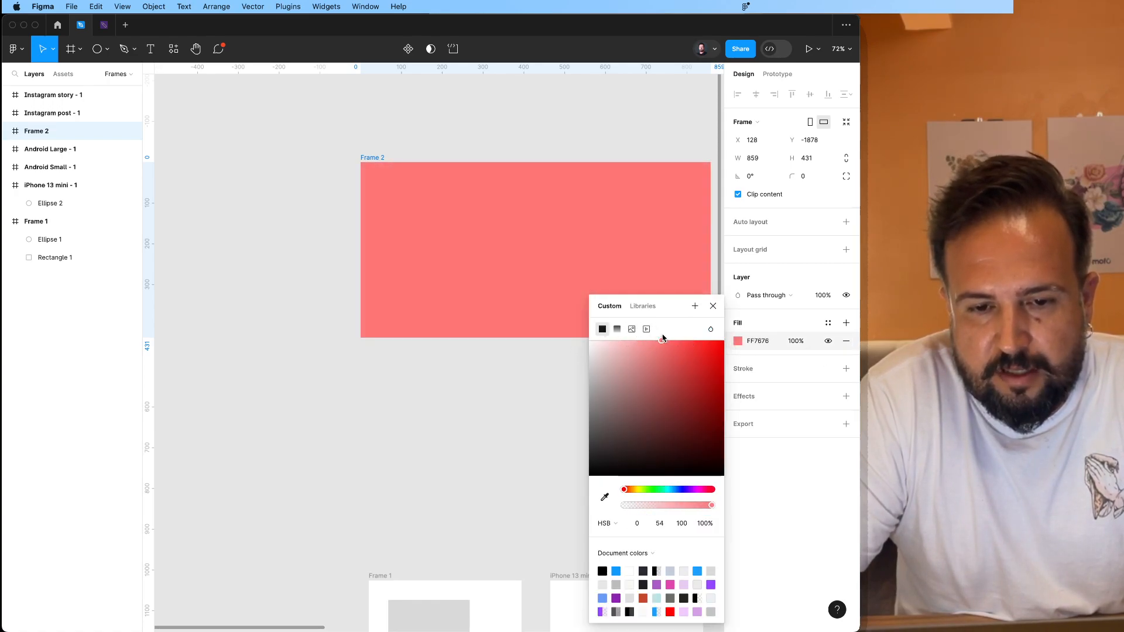
left_click(714, 306)
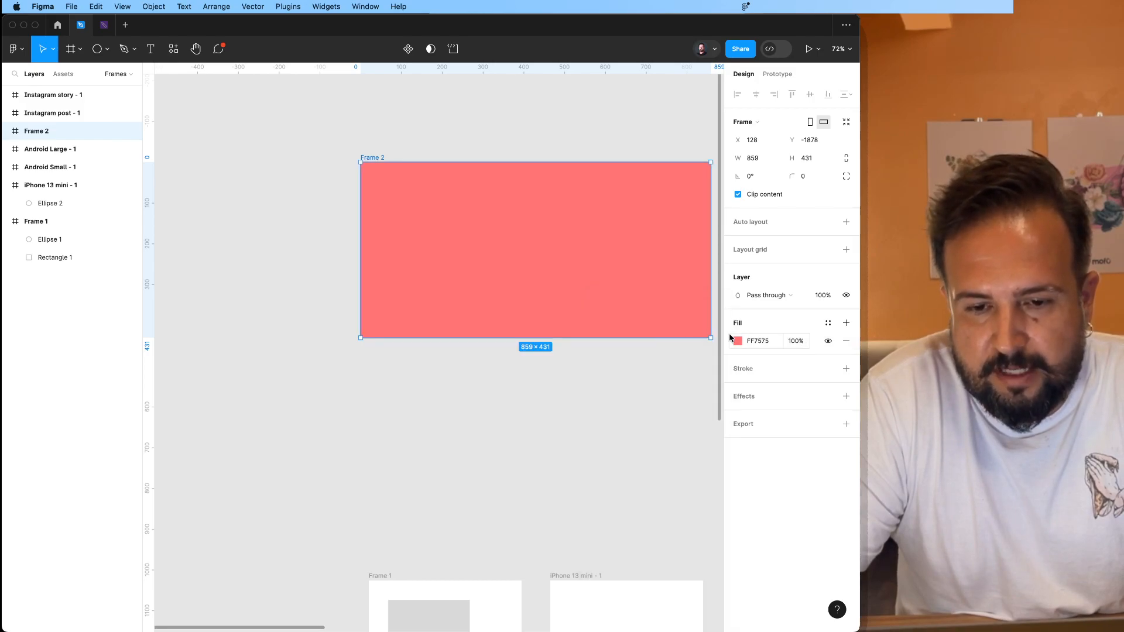